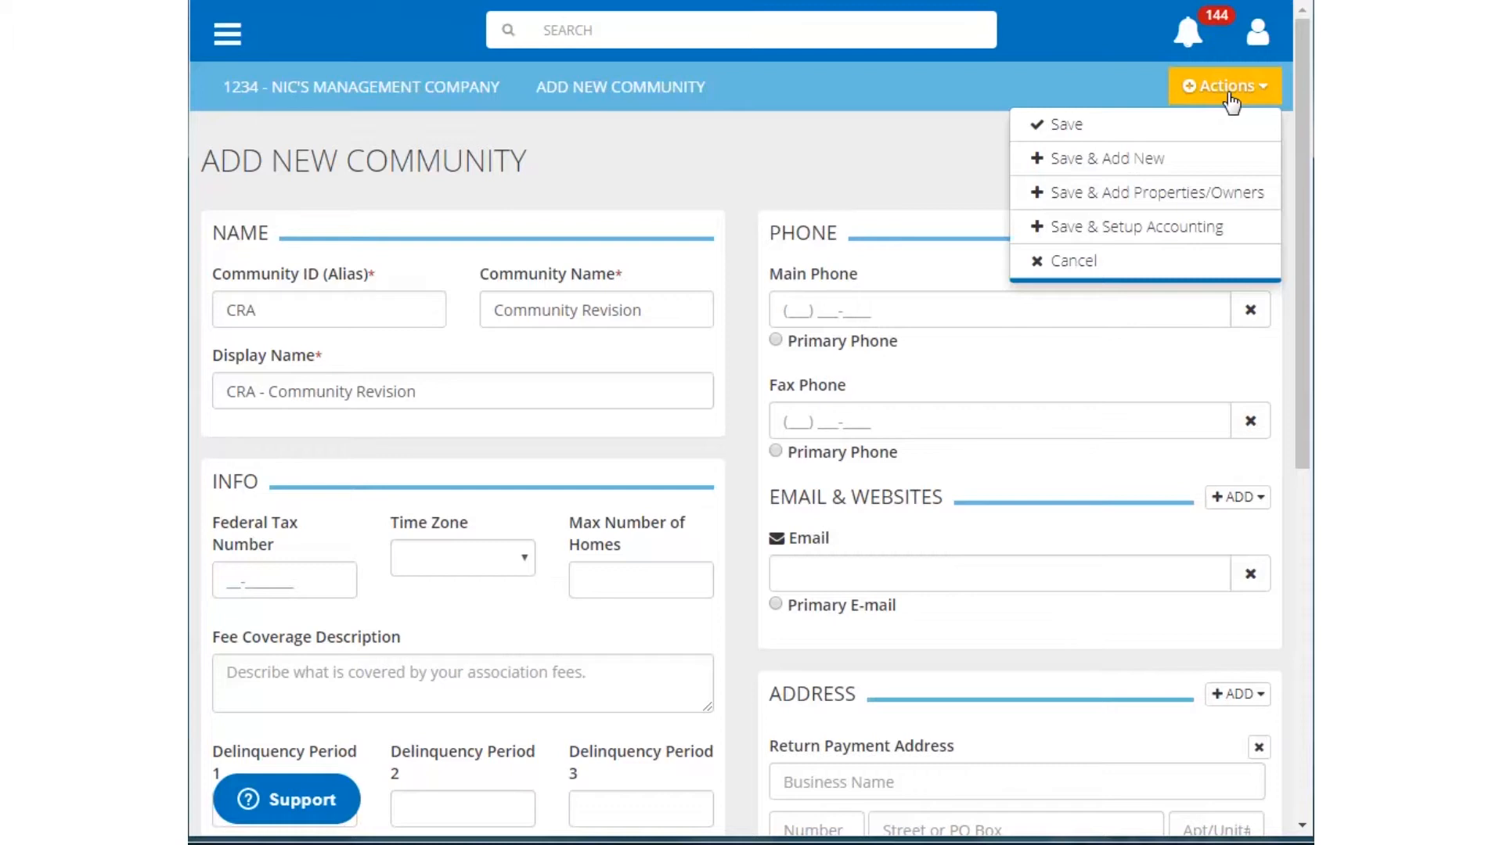
- Save the new CRA - Community Revision community and open its page from the communities list
click(1225, 127)
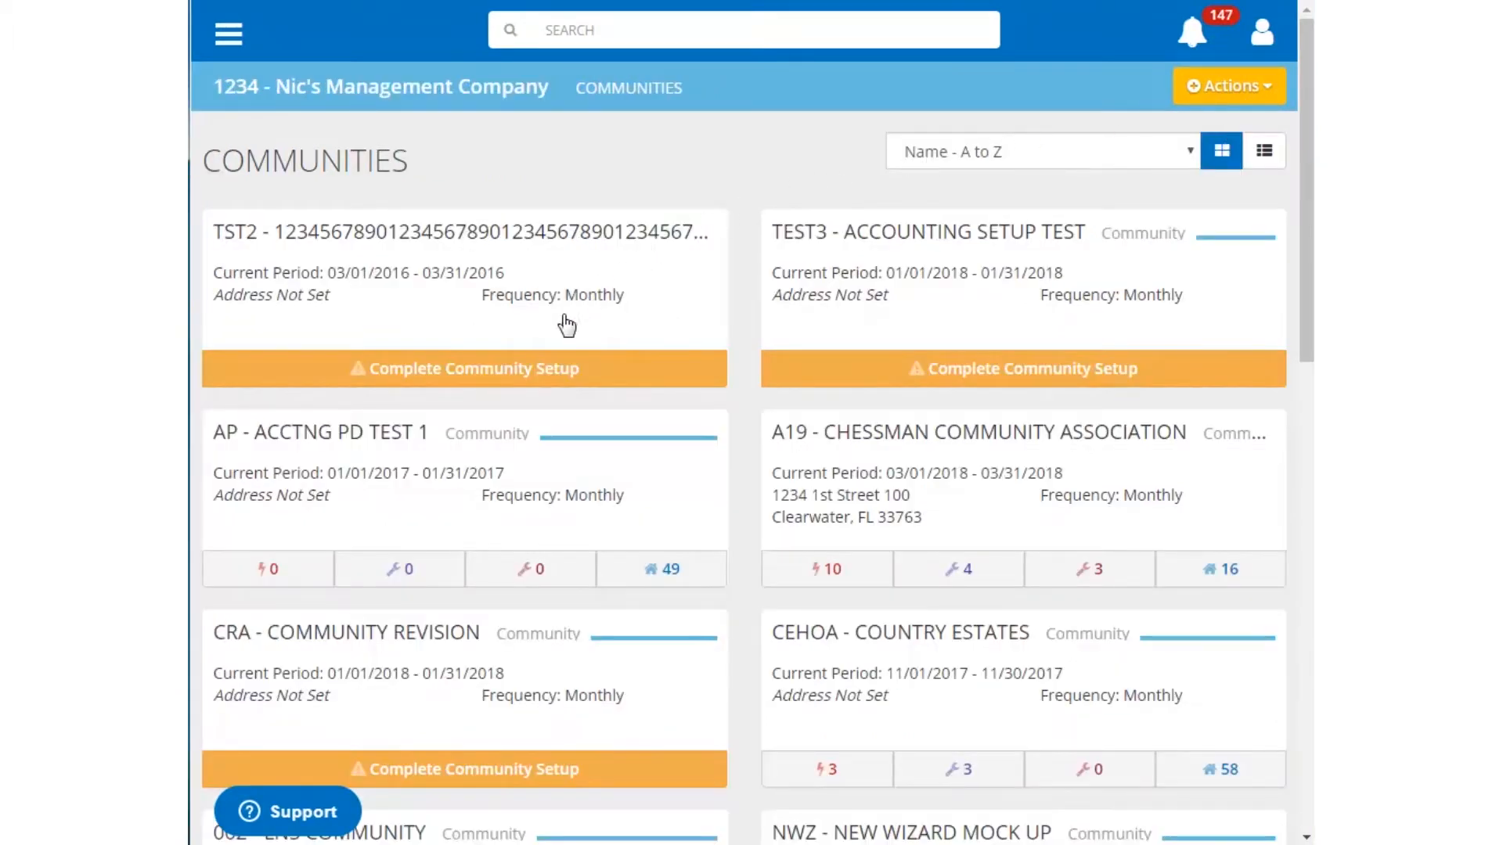
click(451, 634)
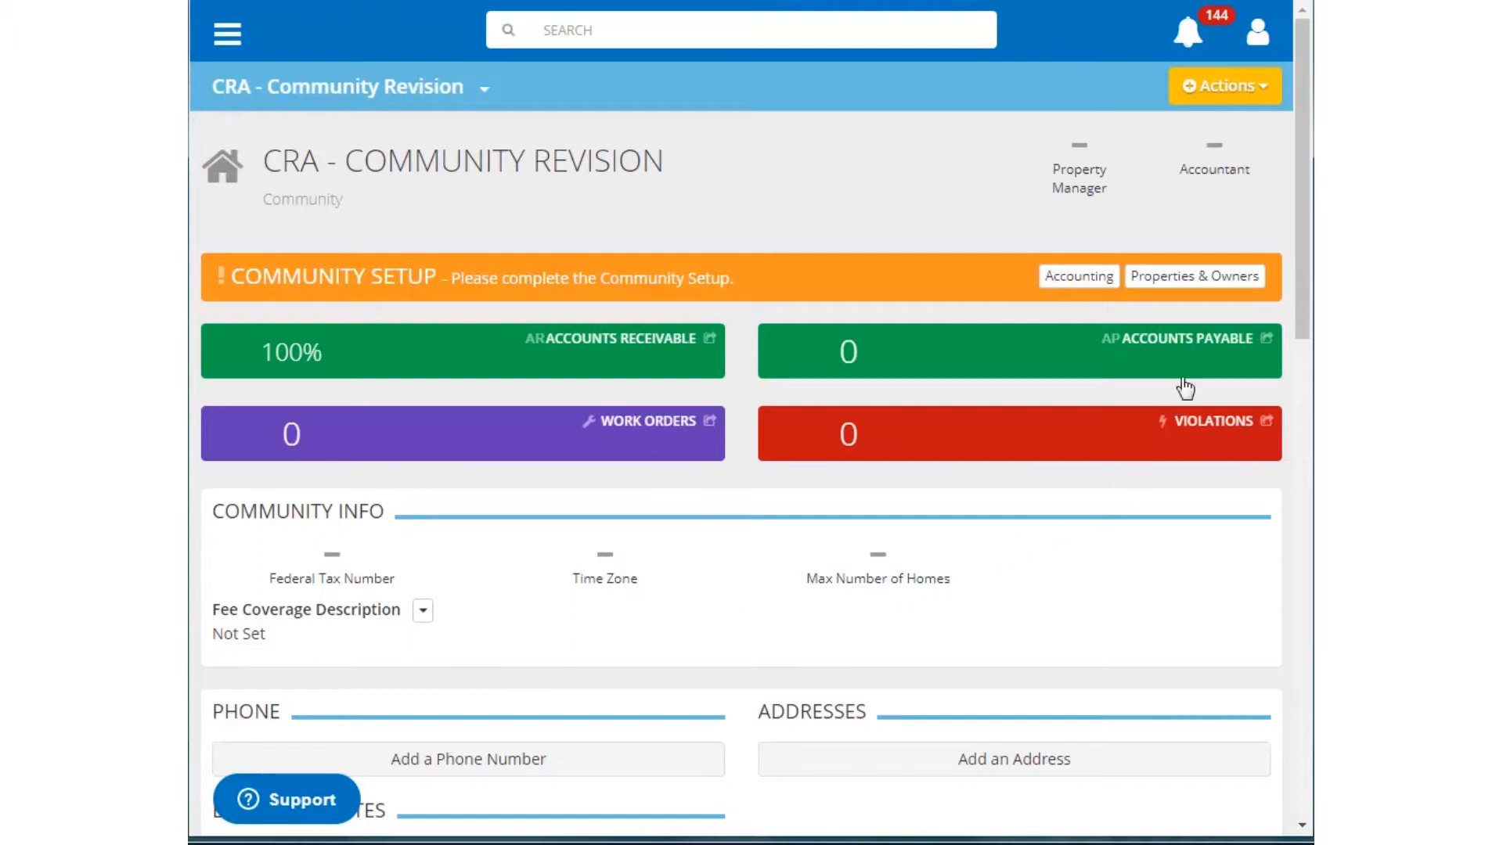
- View the manual entry form in the Properties & Owners setup, close it without adding anything and return to the community page
click(1195, 277)
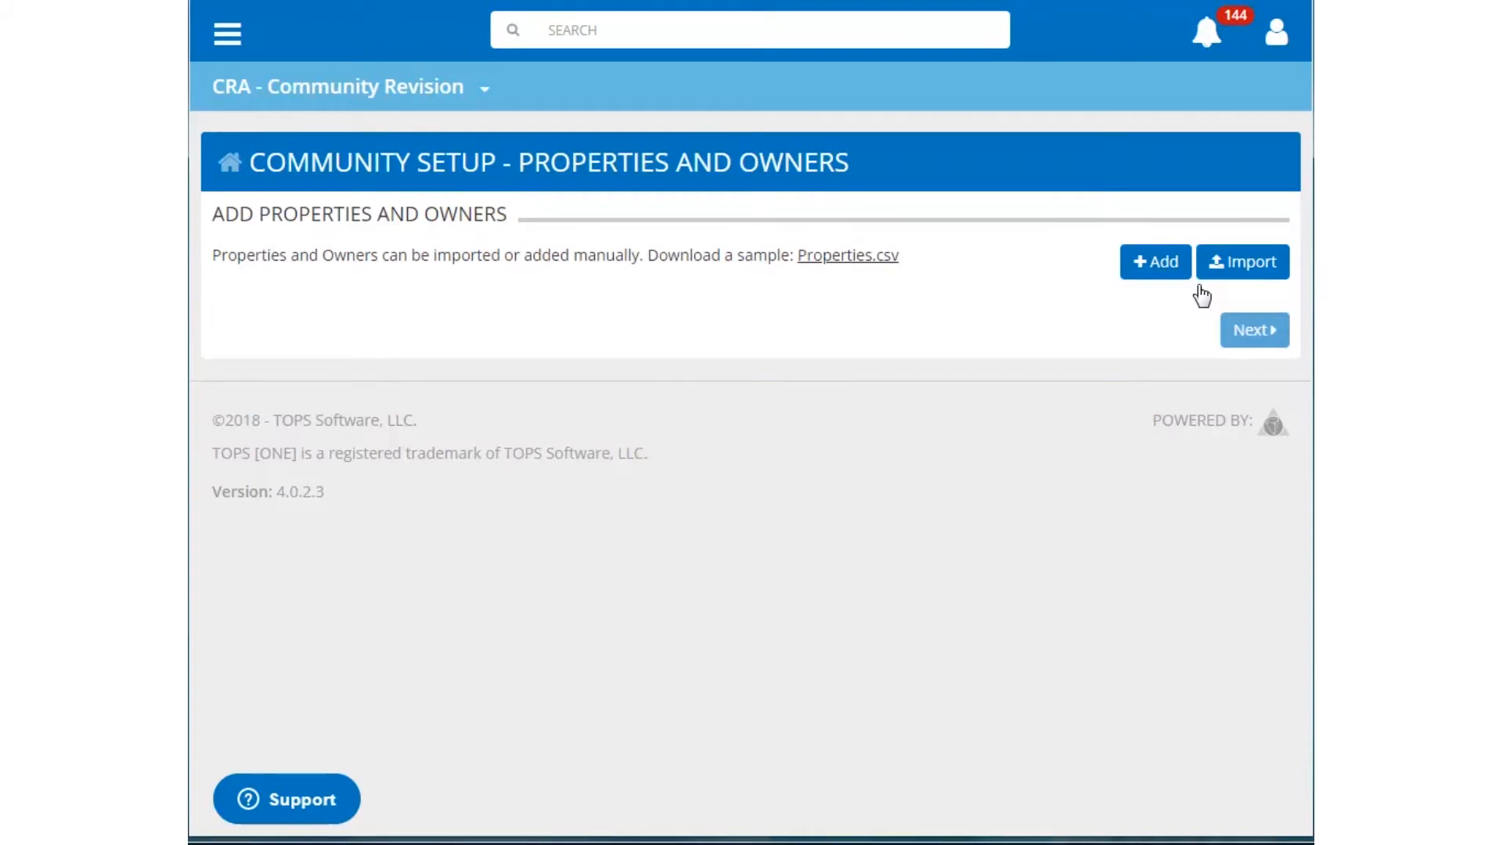
click(1144, 269)
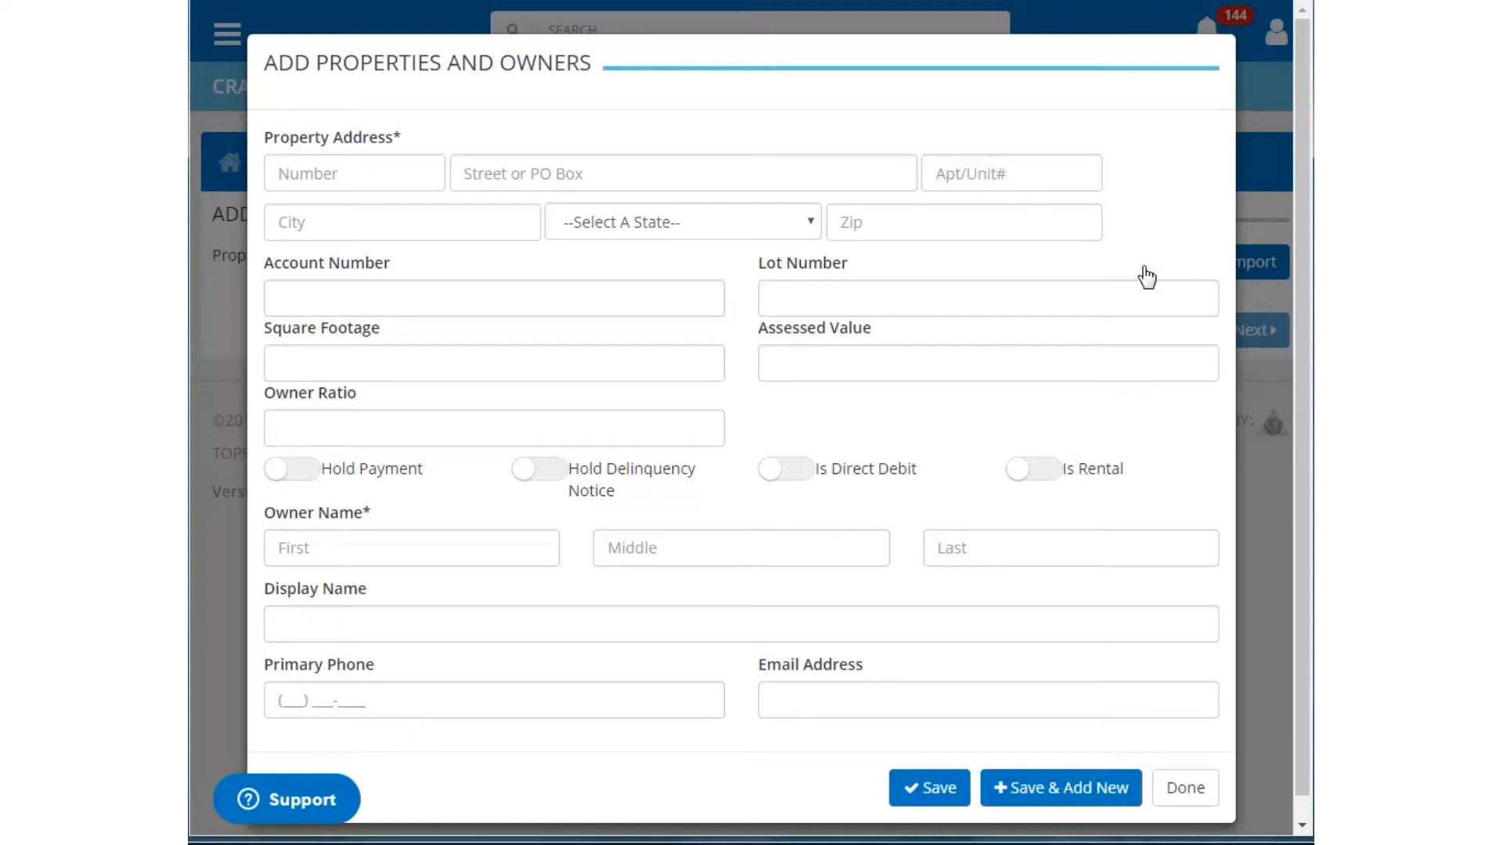
click(1188, 794)
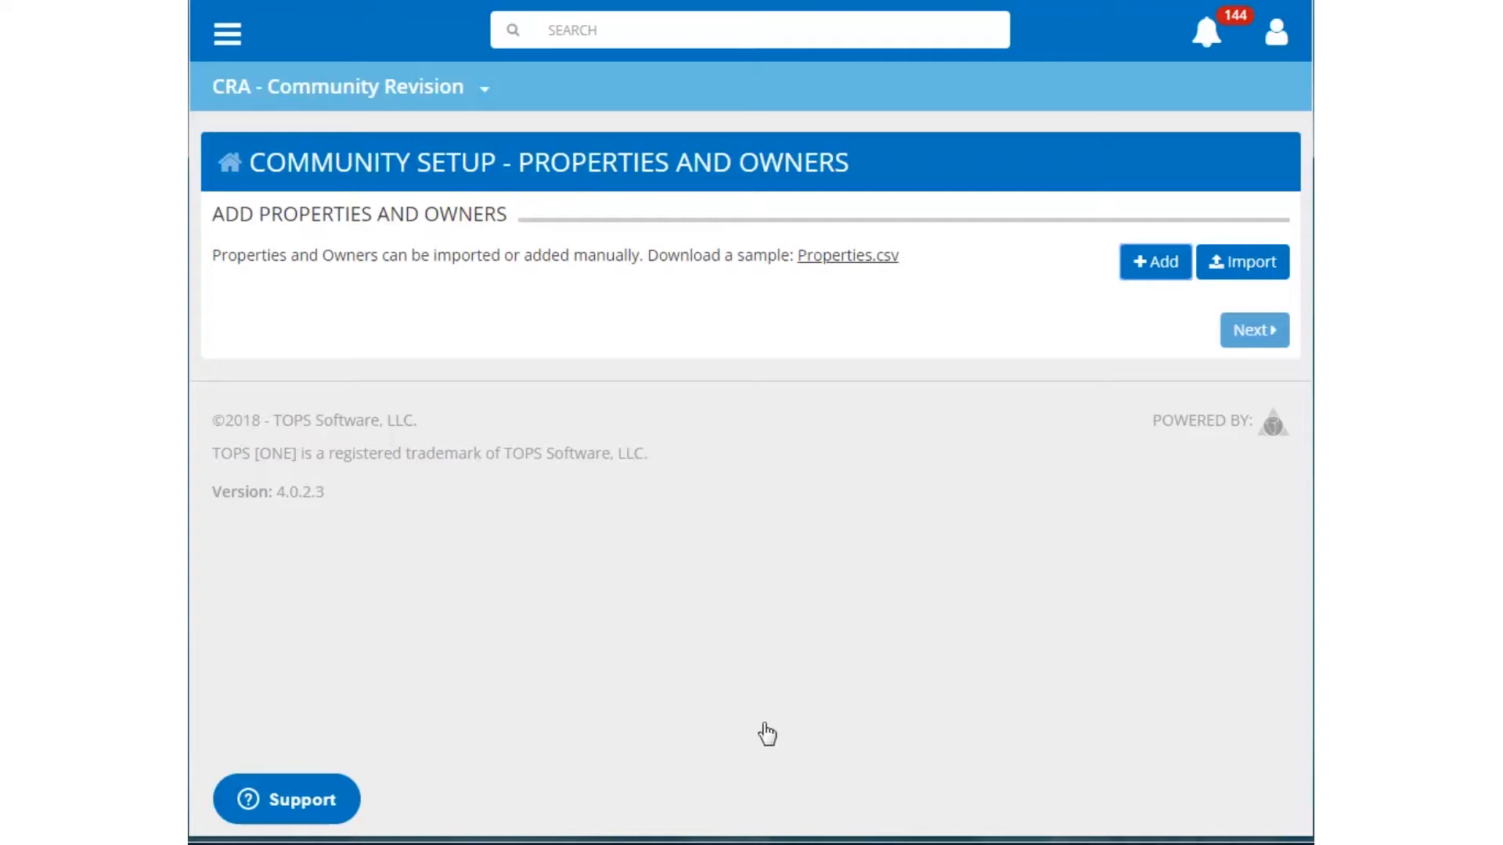
click(374, 97)
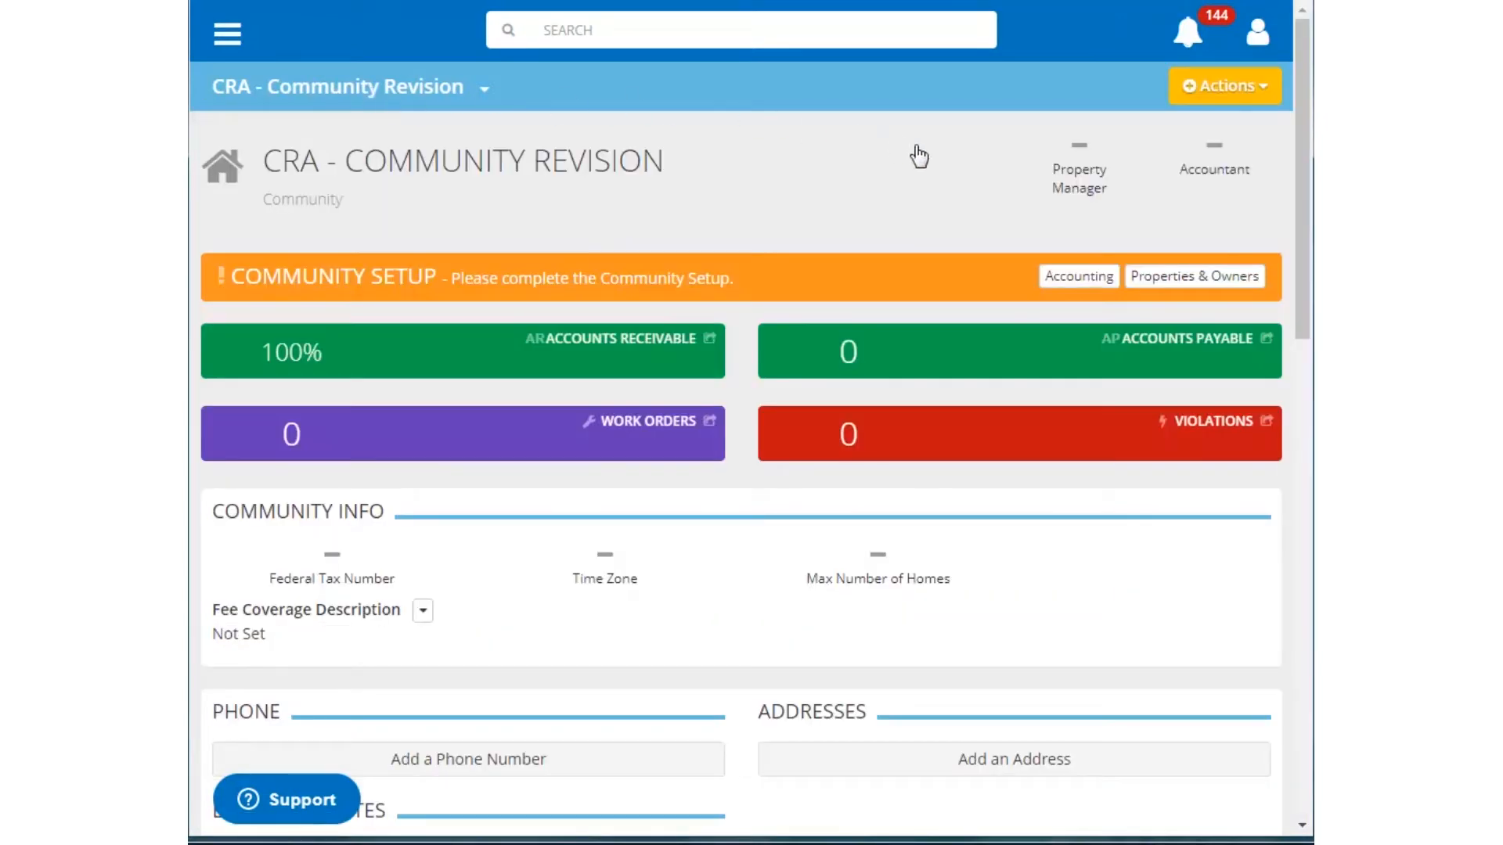
- Start the community's accounting setup, create the general ledger account ranges with the default values and continue to the accounts stage
click(1061, 284)
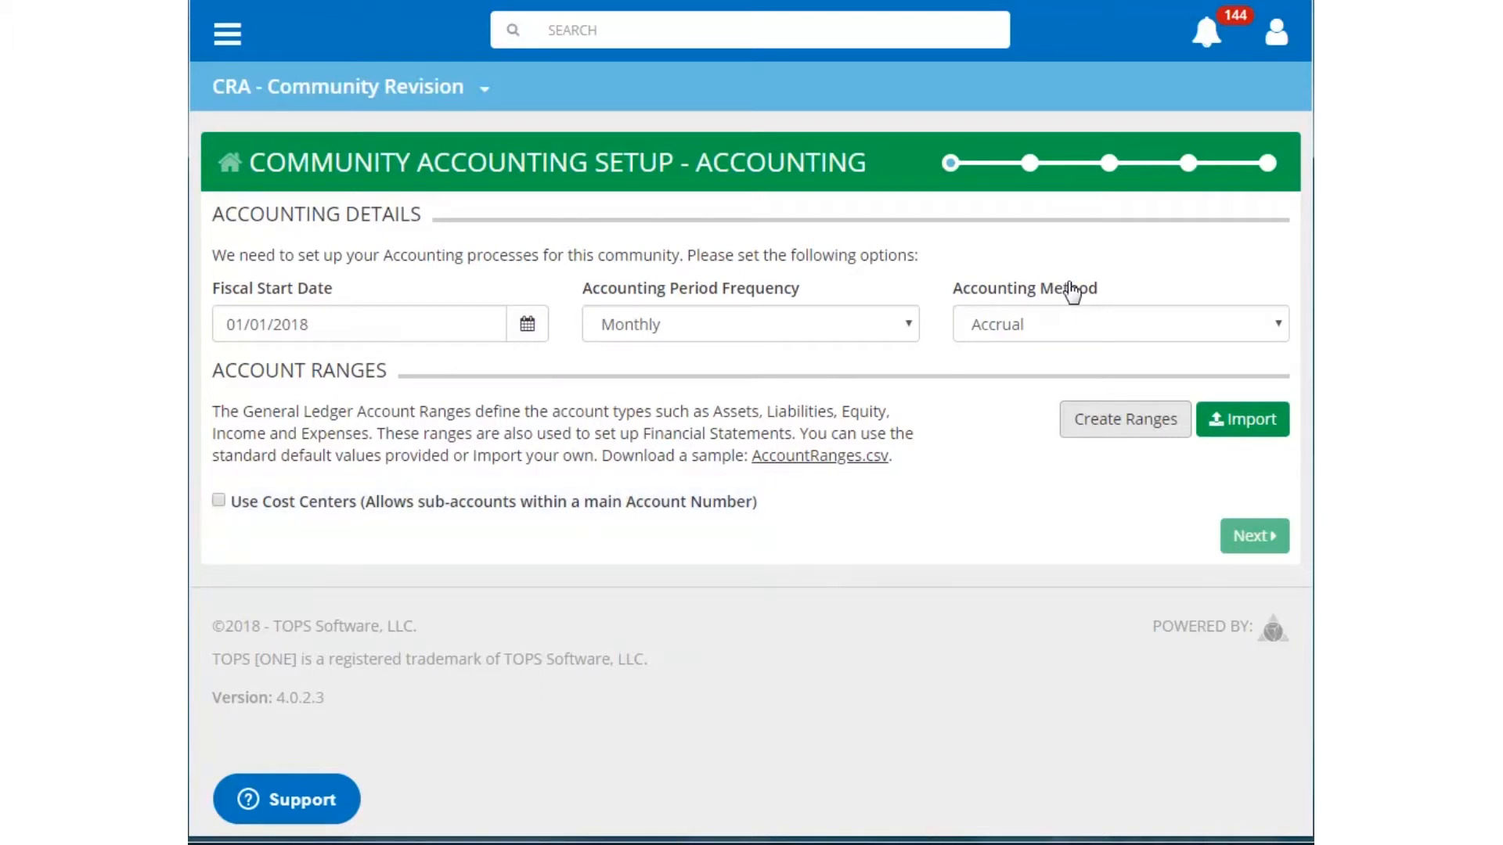
click(1140, 423)
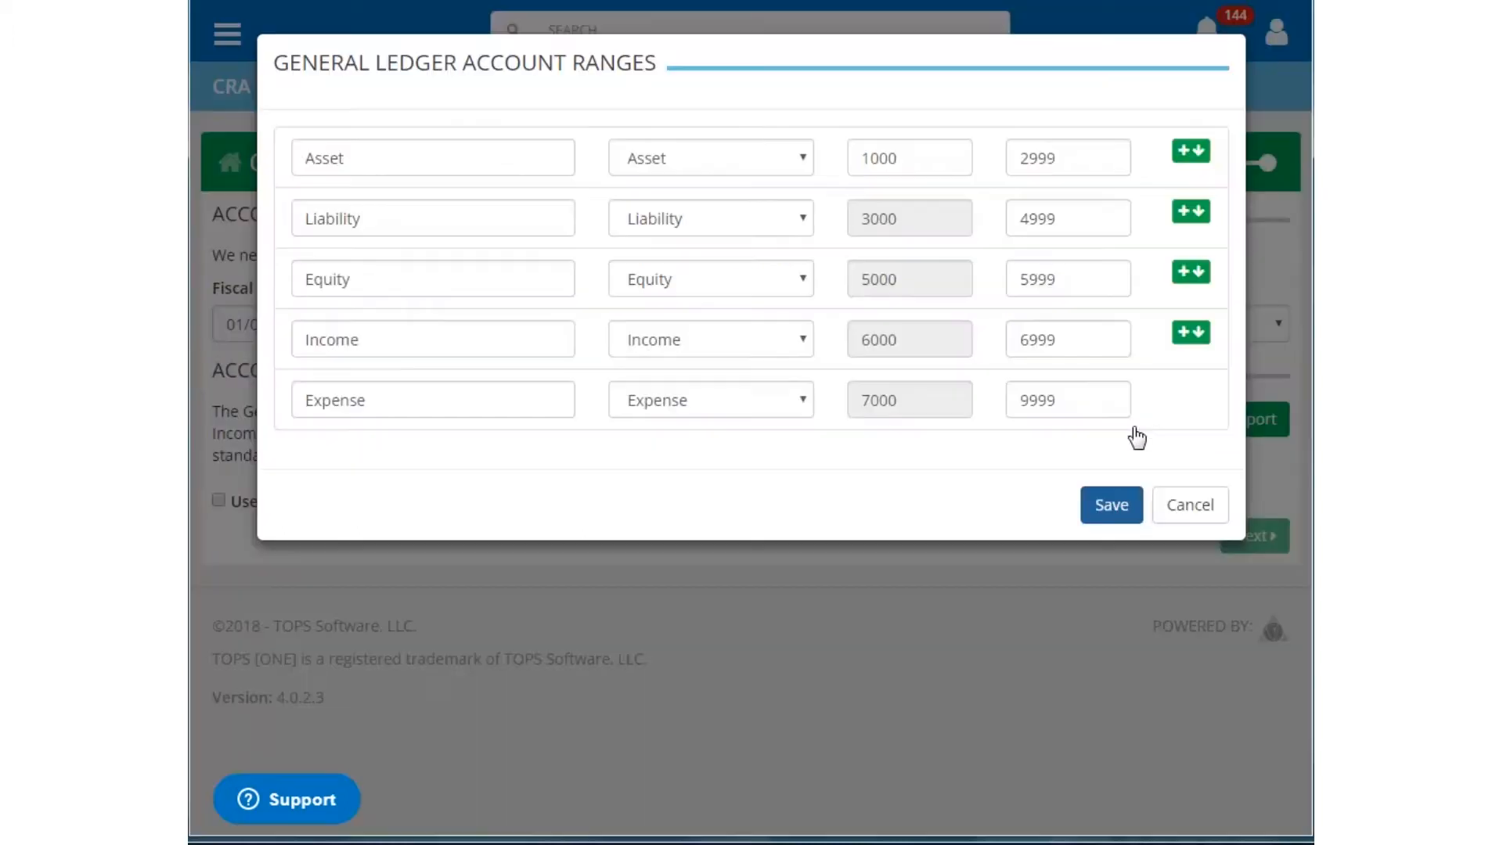
click(1123, 510)
scroll(1119, 509, down, 3)
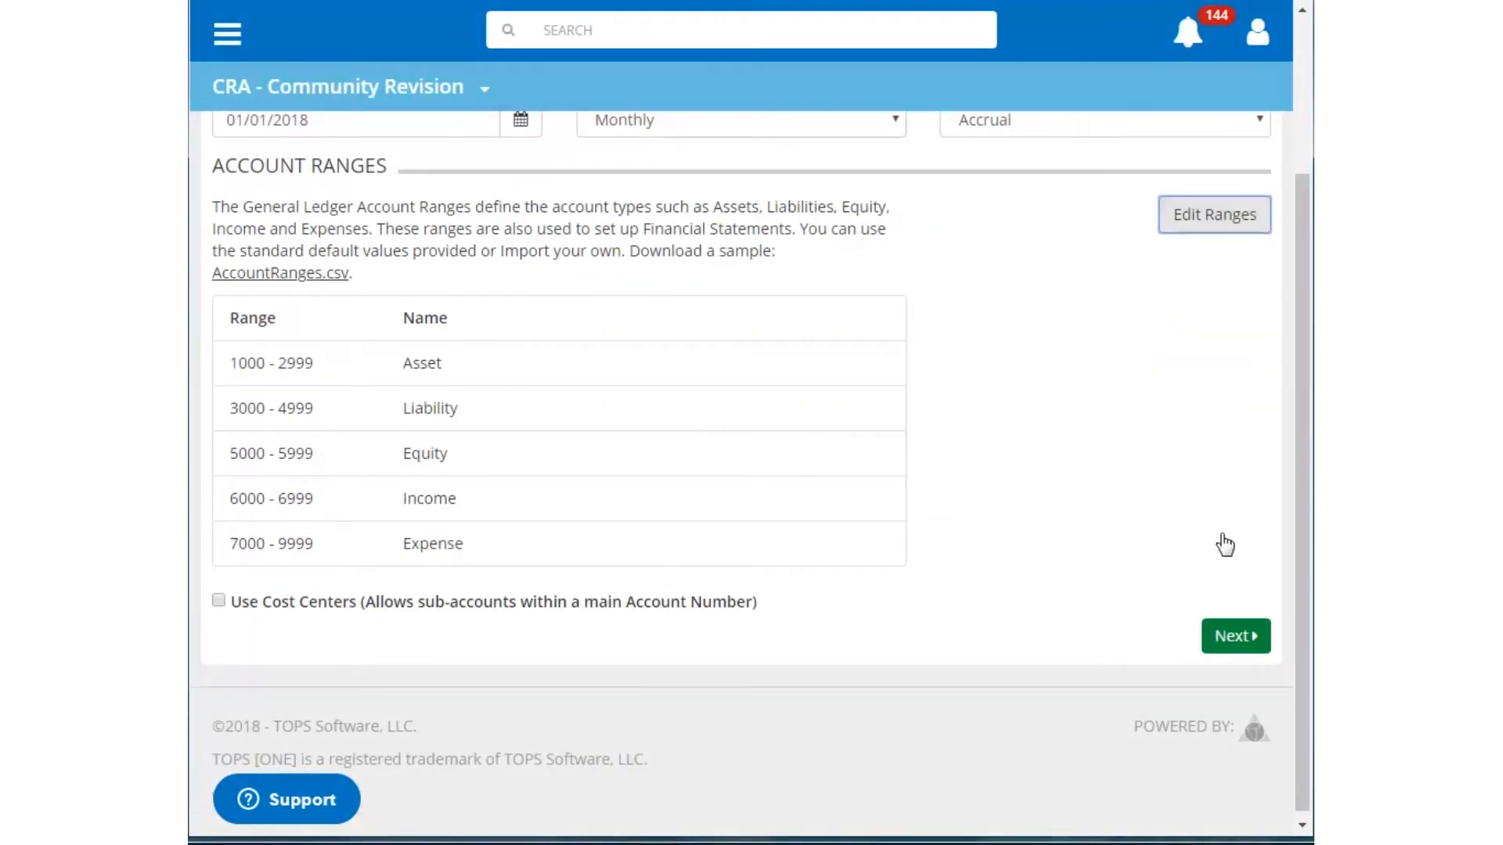
click(1233, 654)
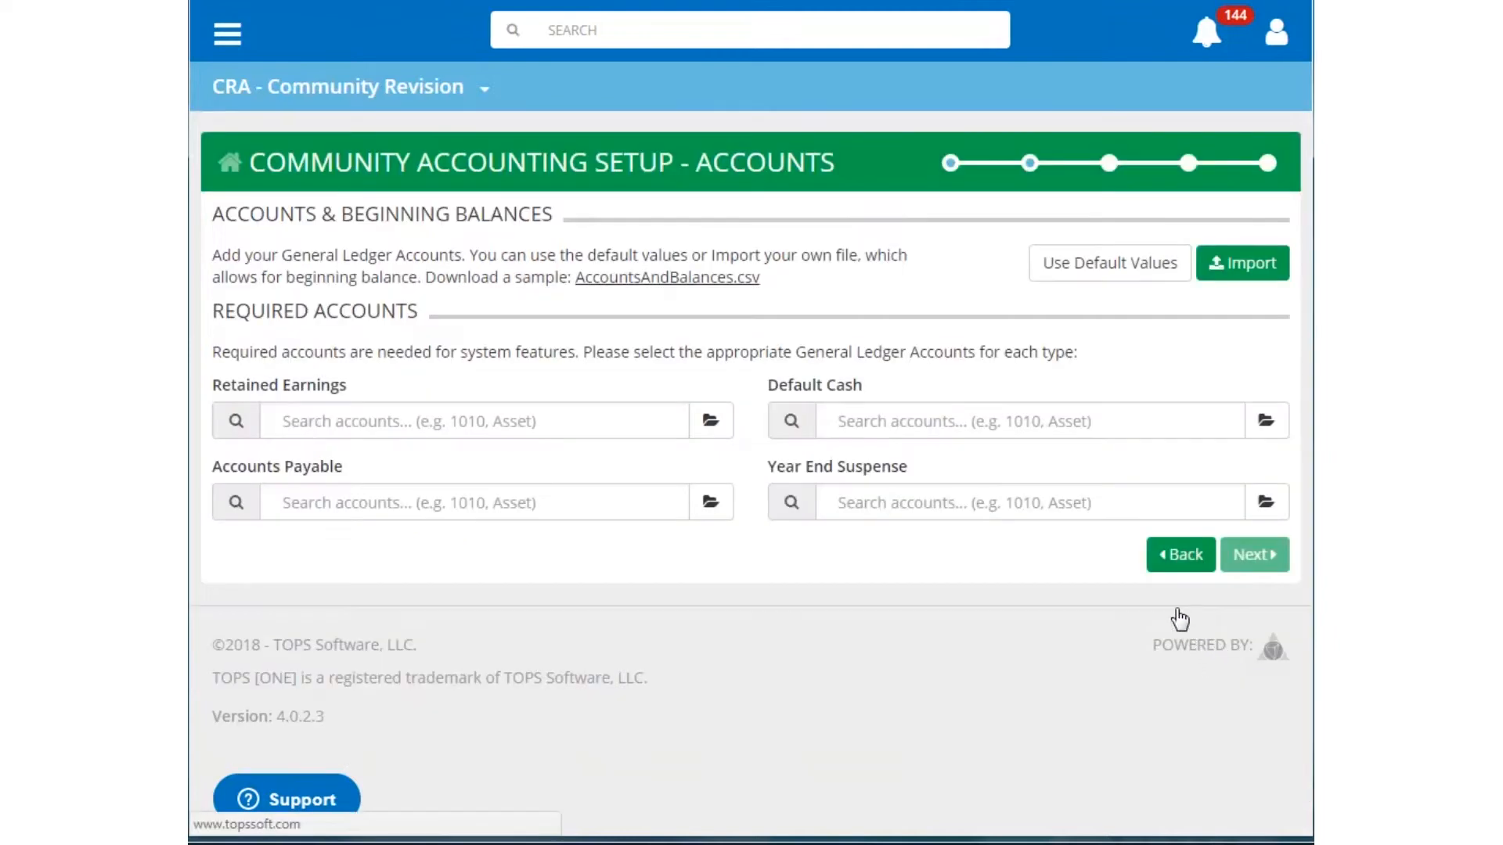
- Create the general ledger accounts from the default template and continue to the bank account stage
click(1116, 267)
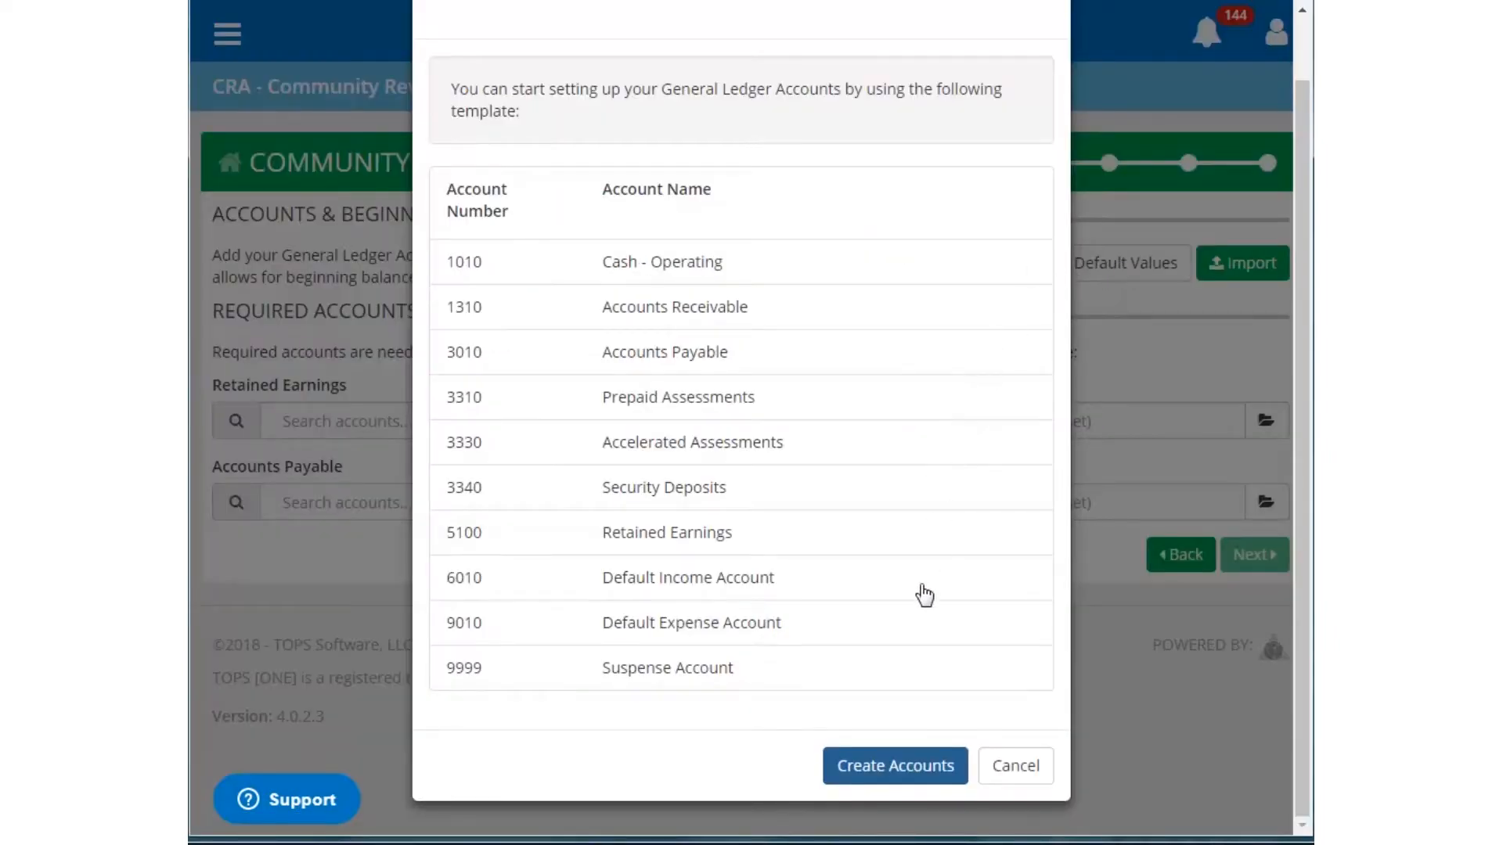
click(916, 777)
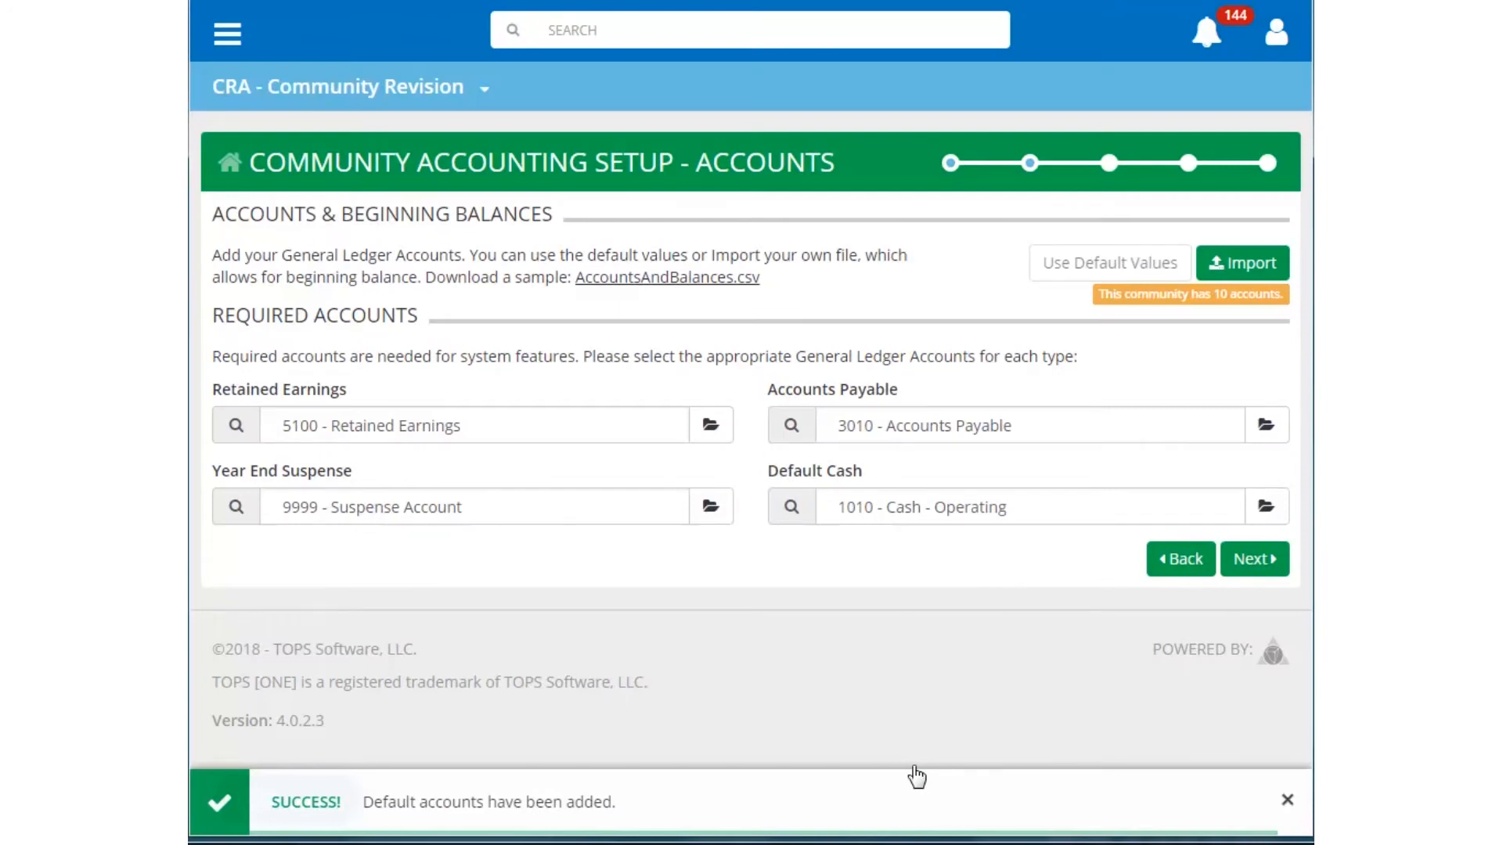
click(1256, 567)
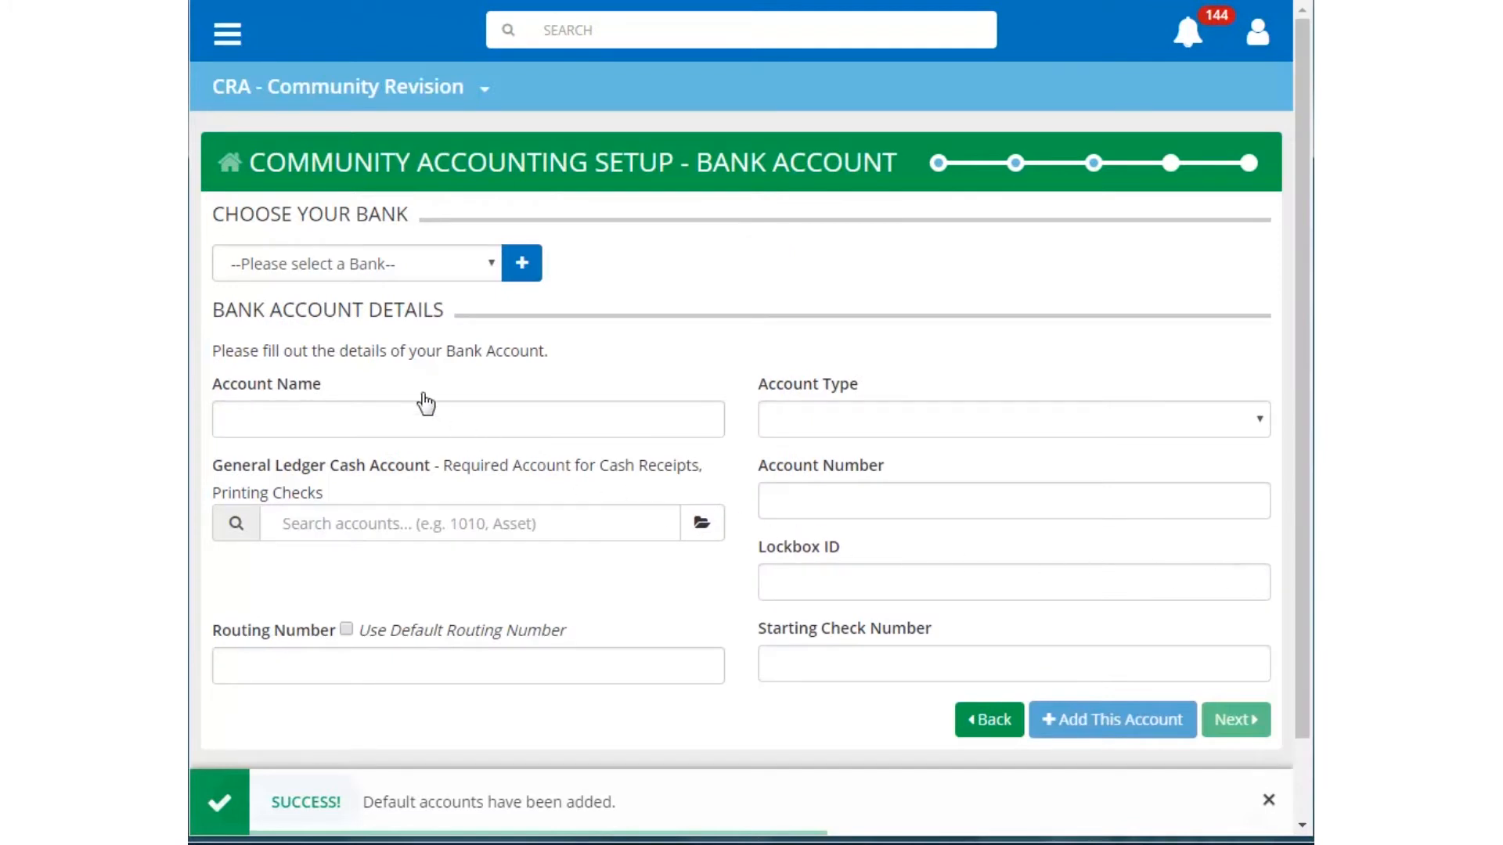
- View a blank new journal entry in the community's general ledger and cancel it
click(227, 33)
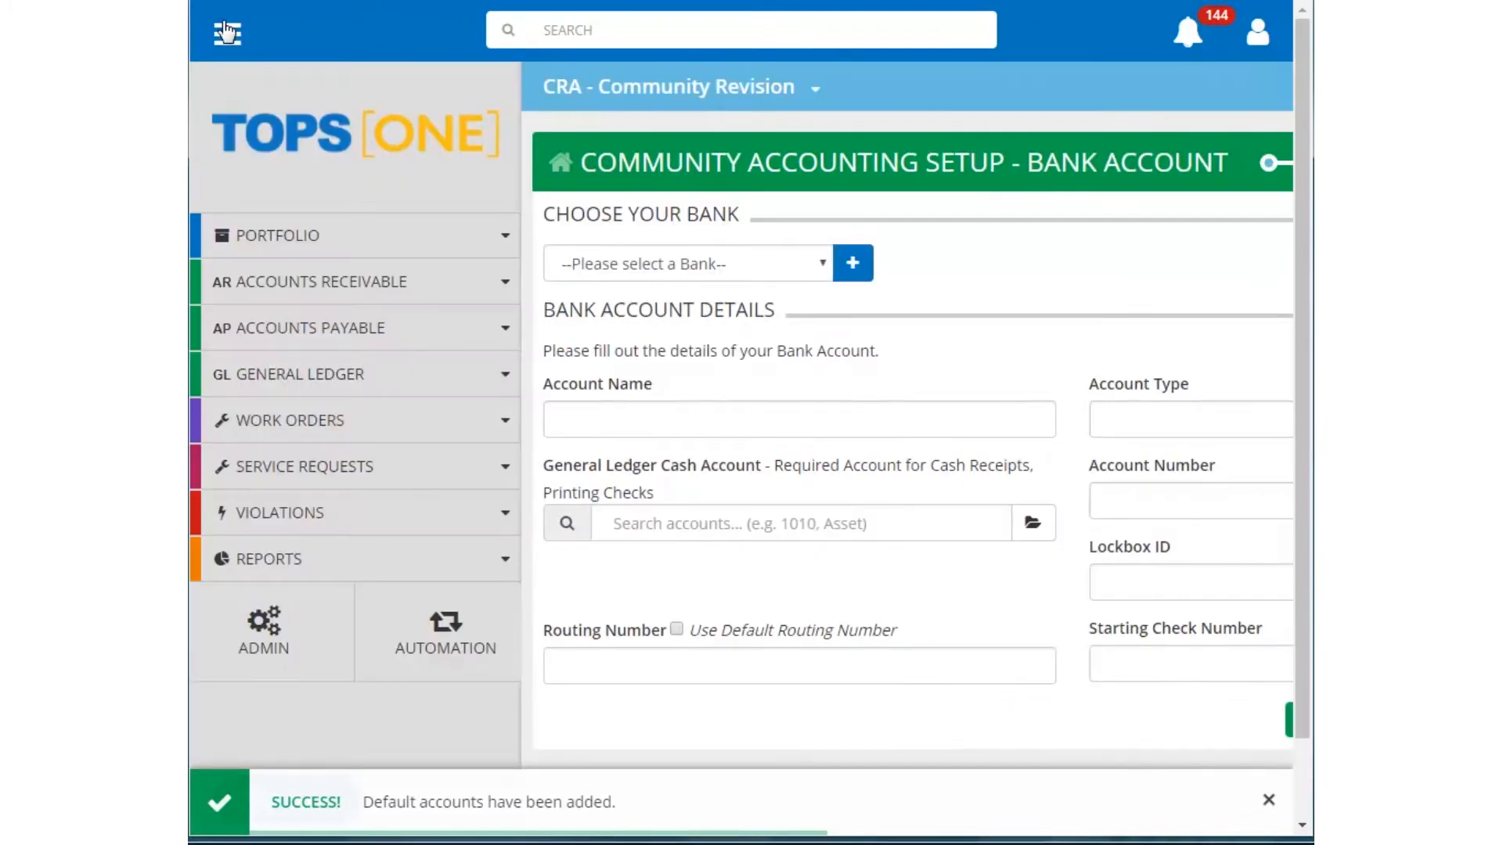
click(453, 376)
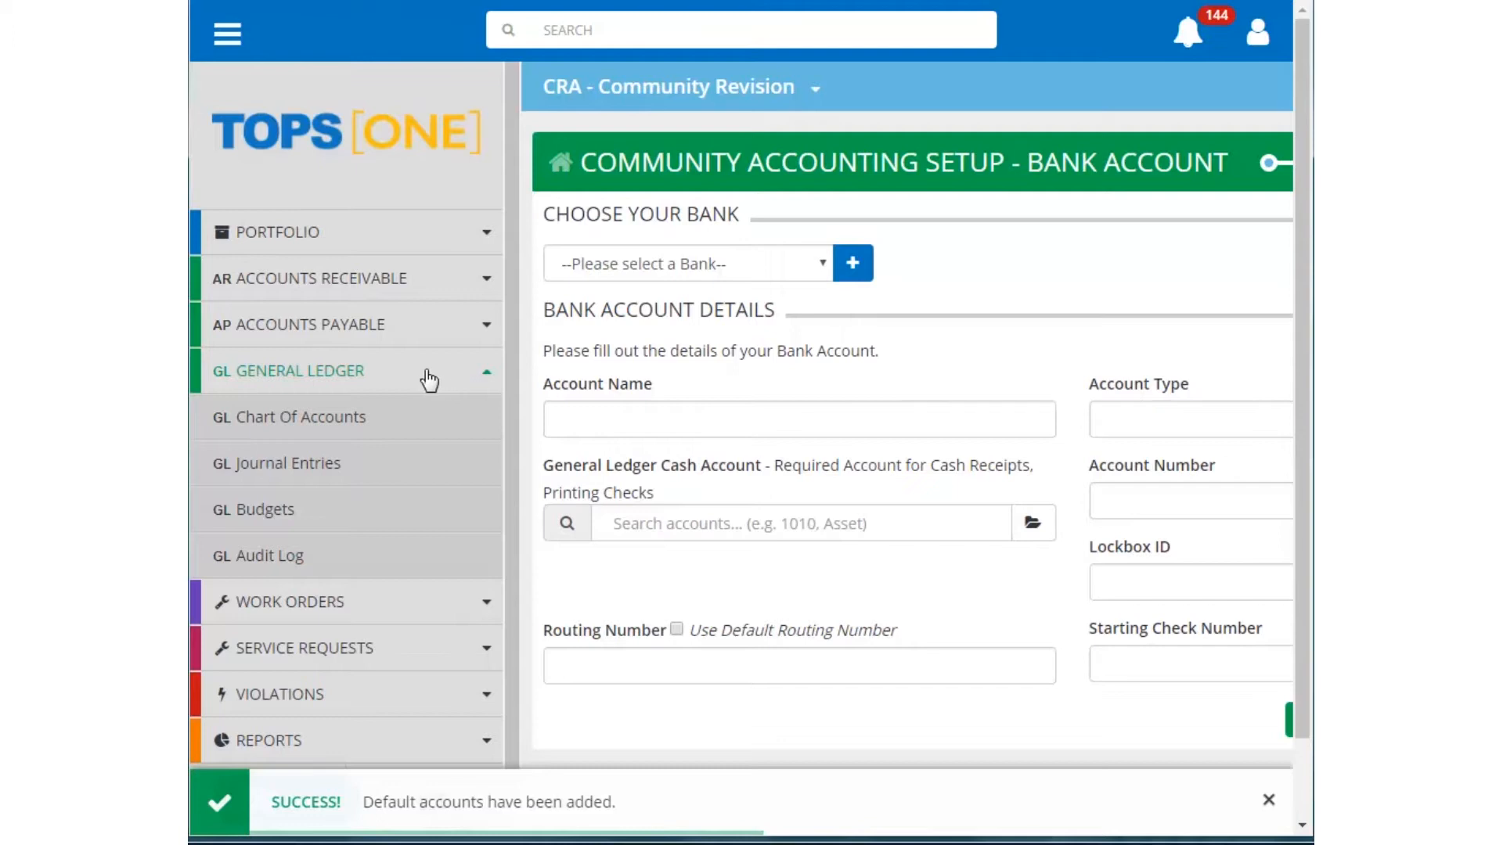
click(310, 458)
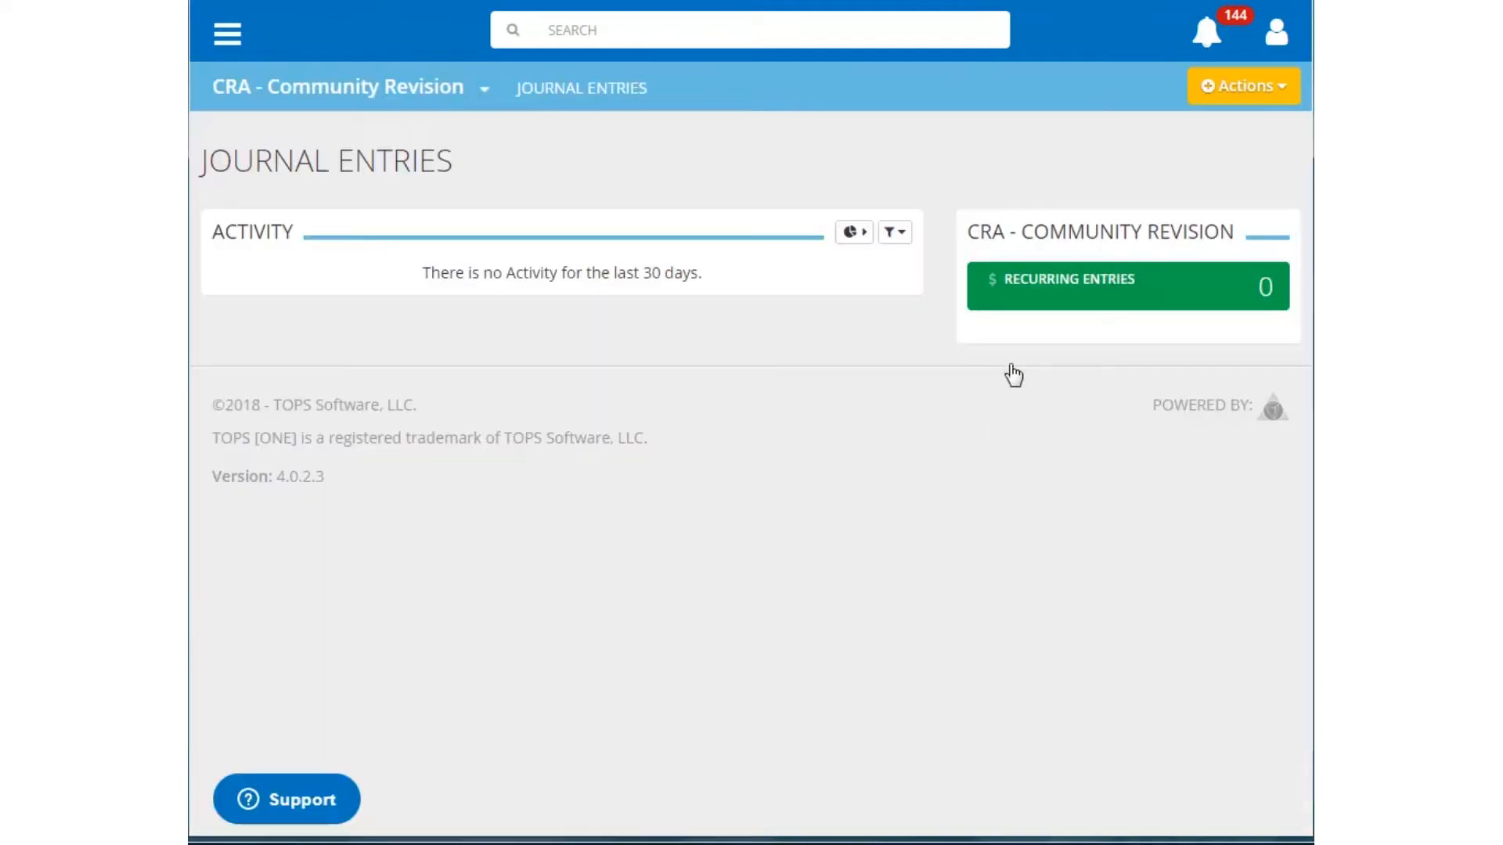
click(1246, 92)
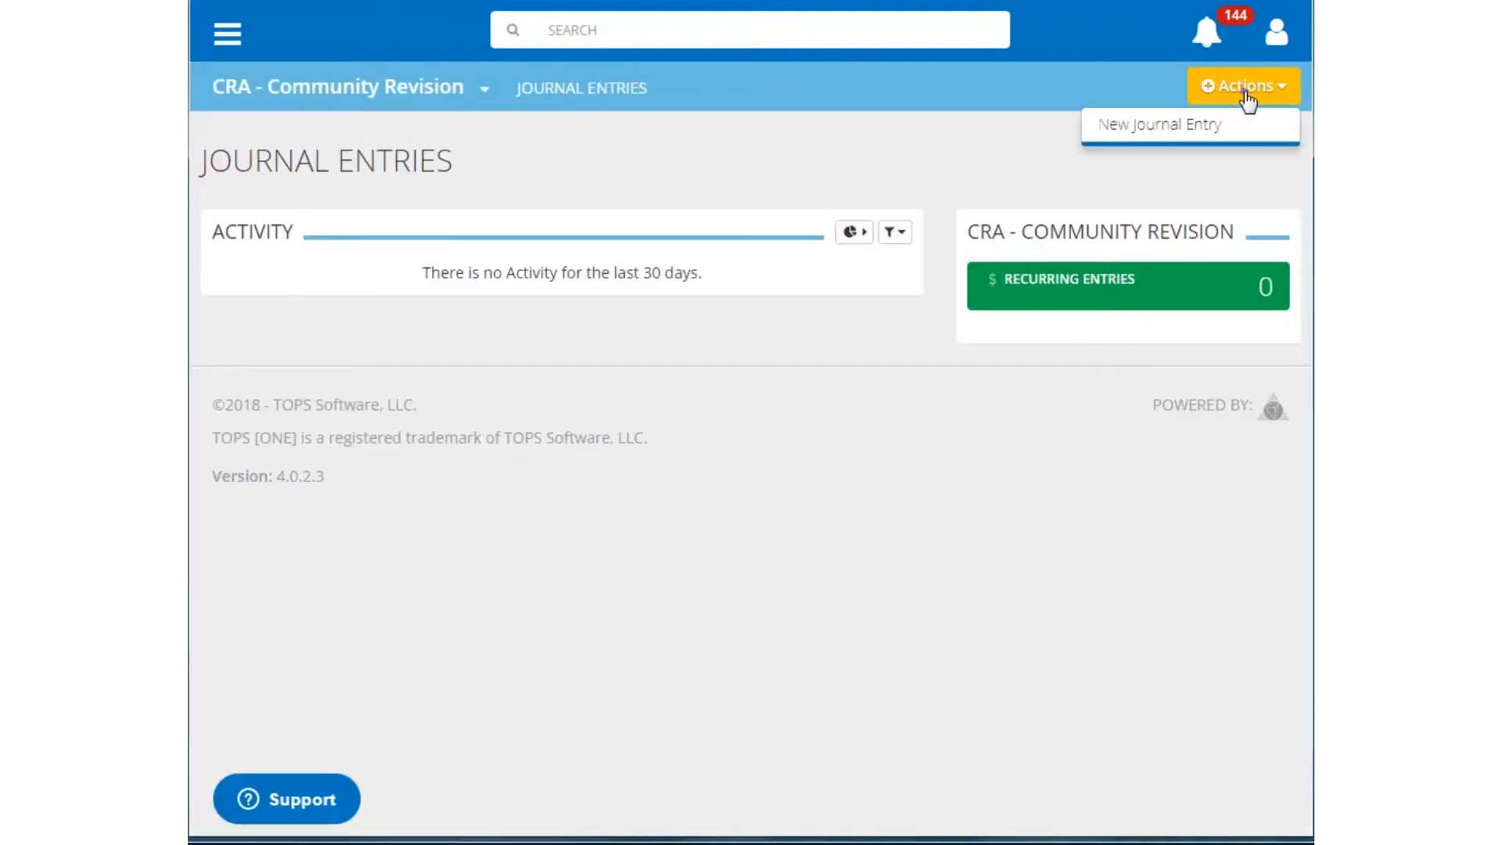
click(1198, 125)
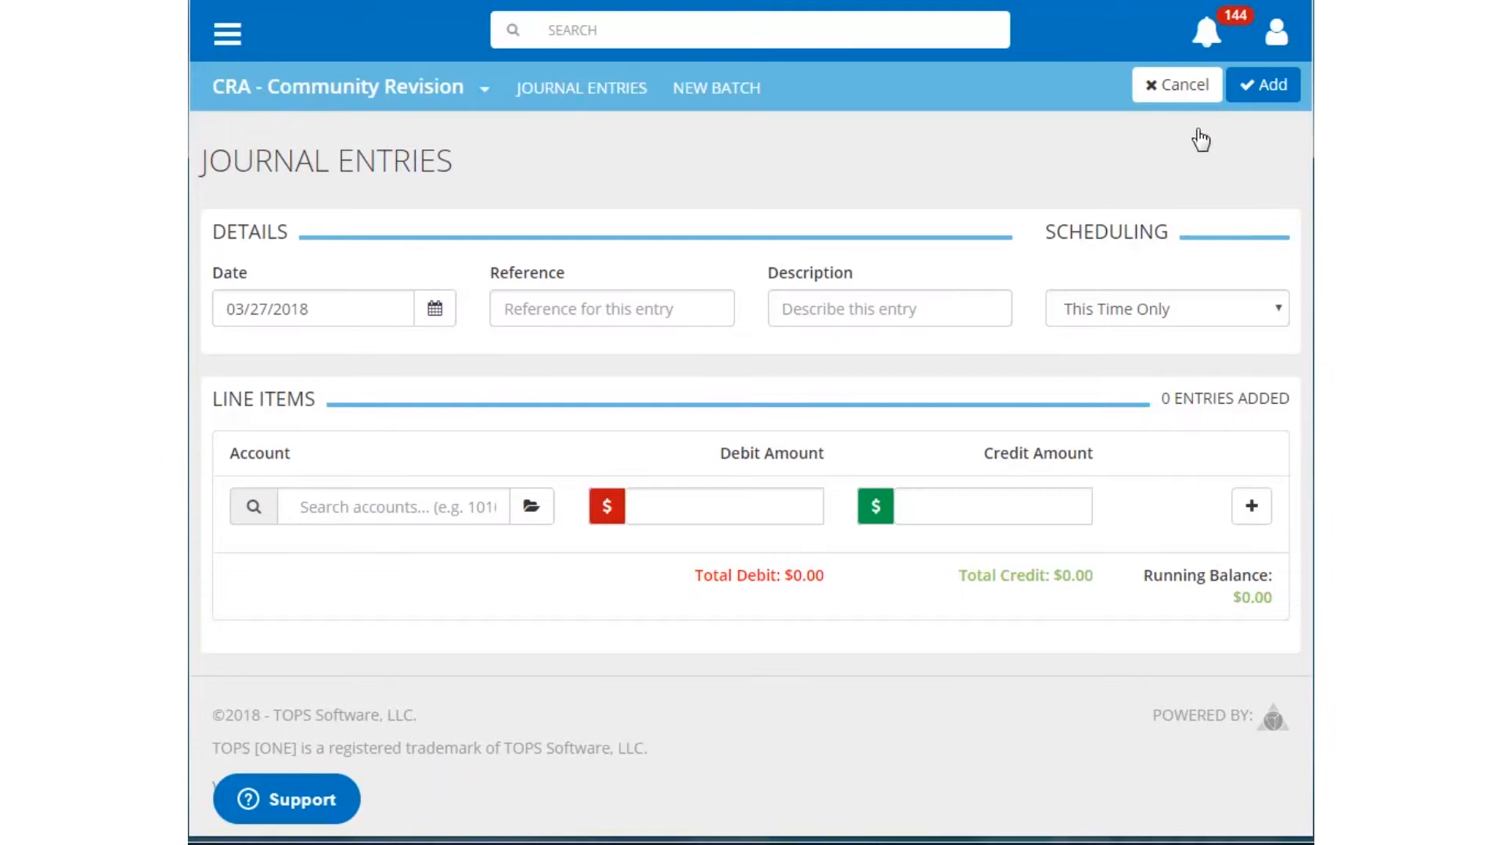
click(1188, 88)
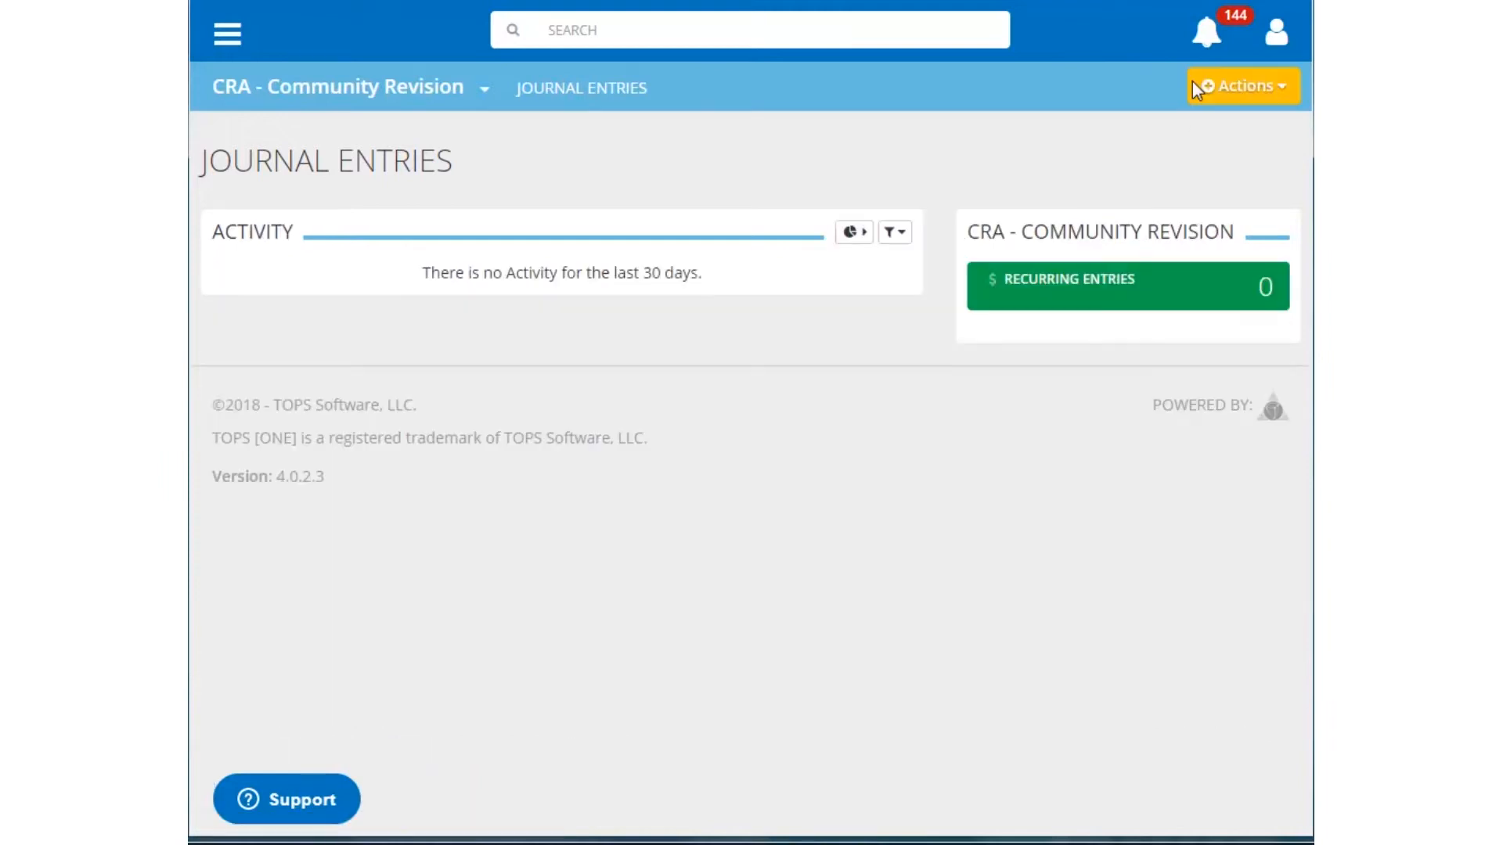
- View Enter Bills under Accounts Payable and open Charges under Accounts Receivable for the community
click(225, 35)
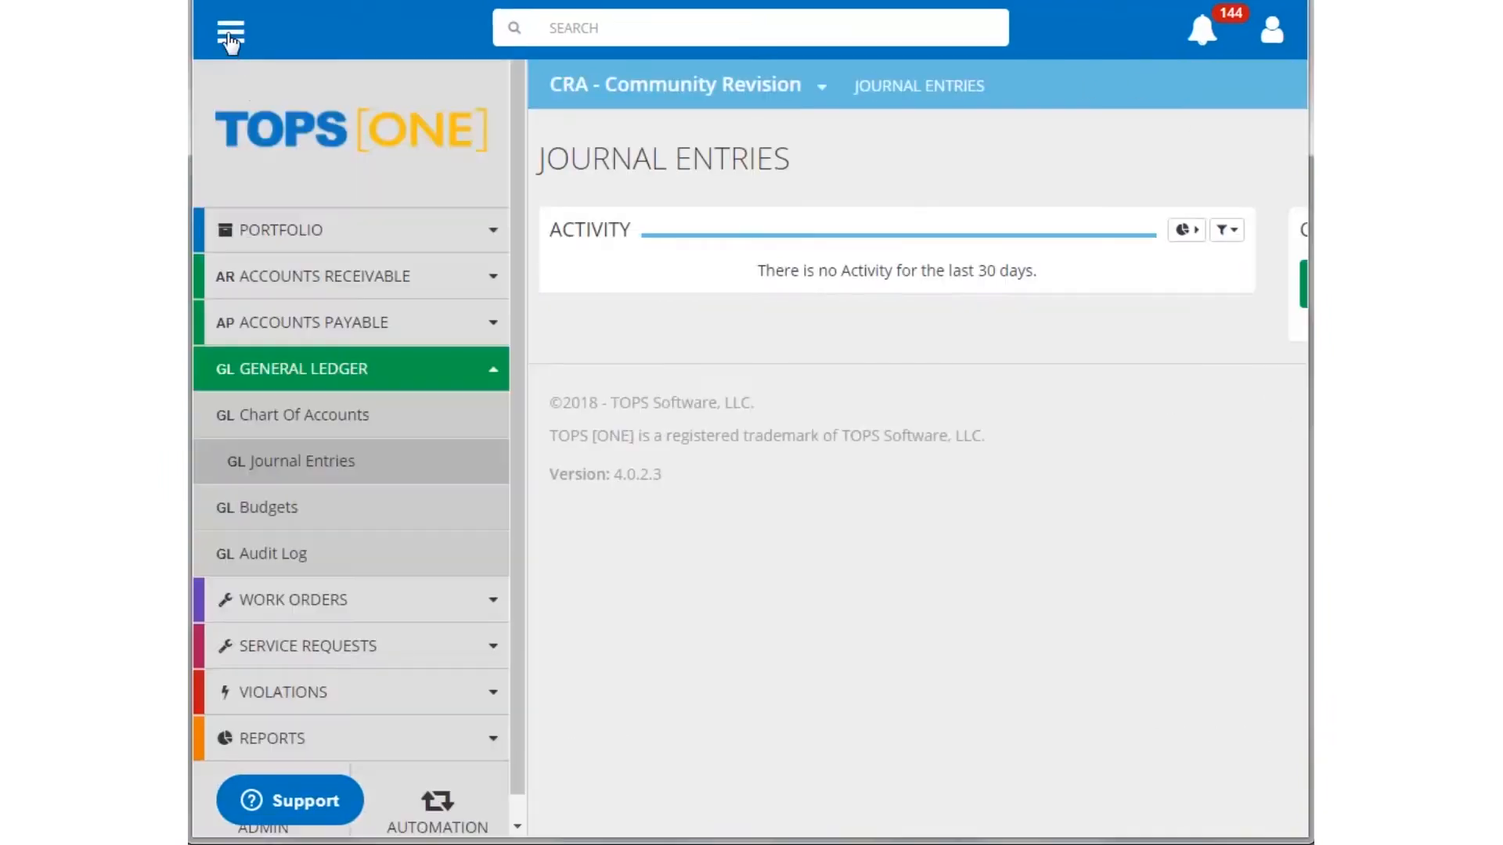
click(267, 329)
click(295, 474)
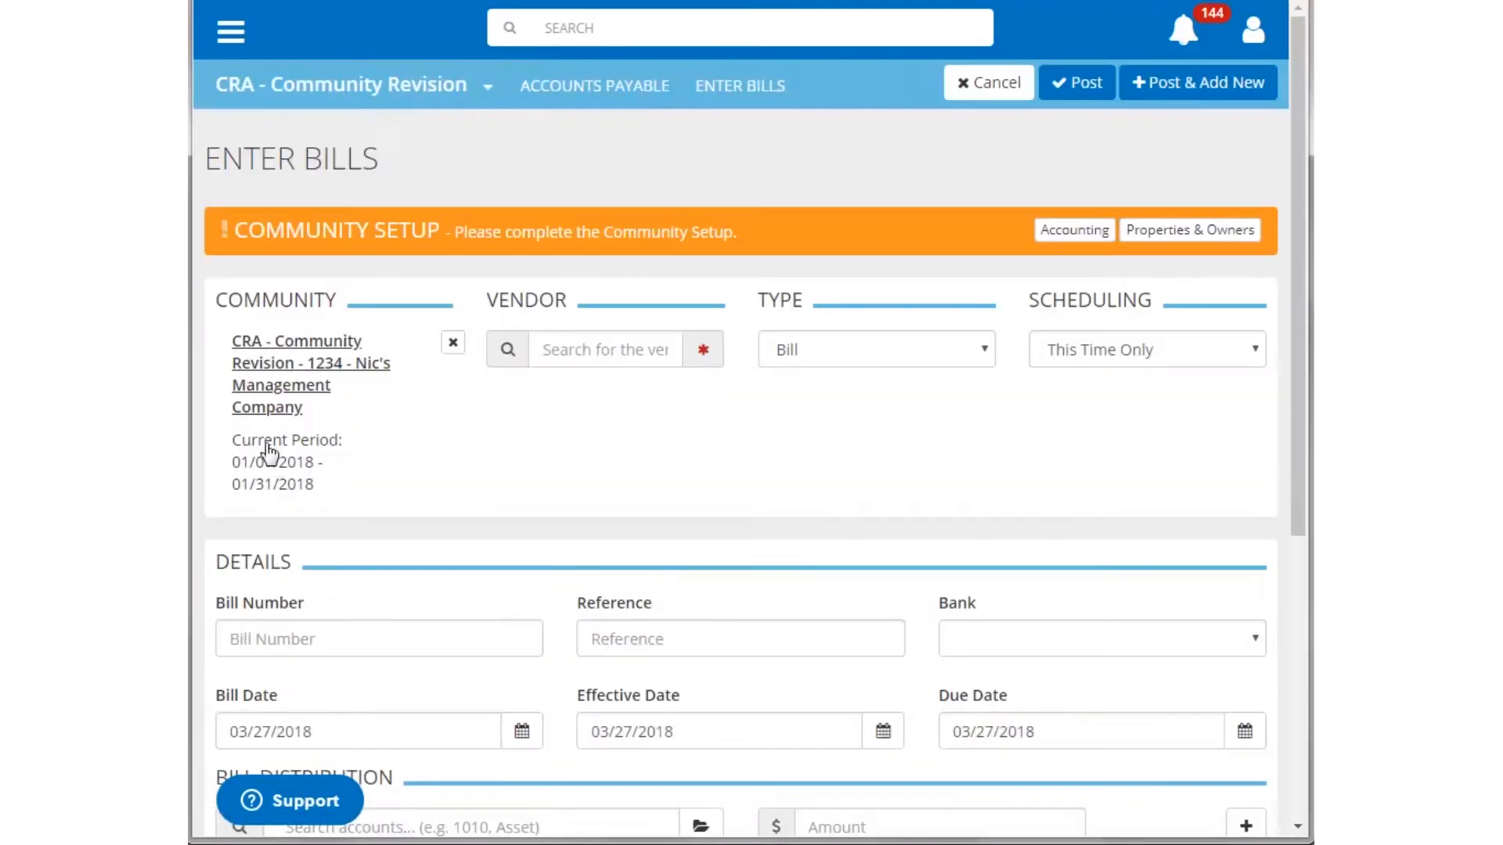
click(233, 33)
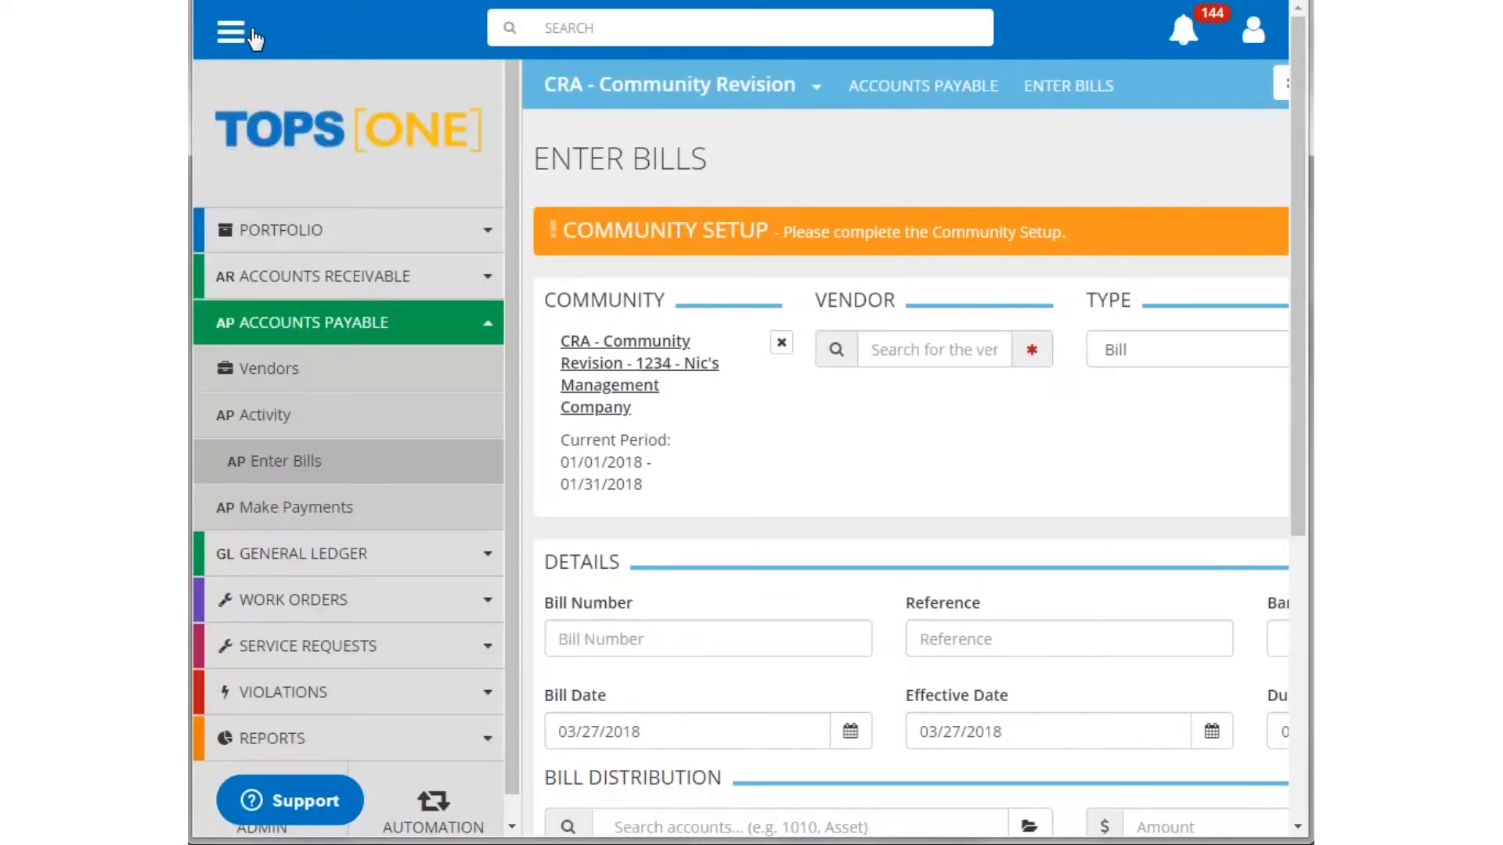
click(305, 291)
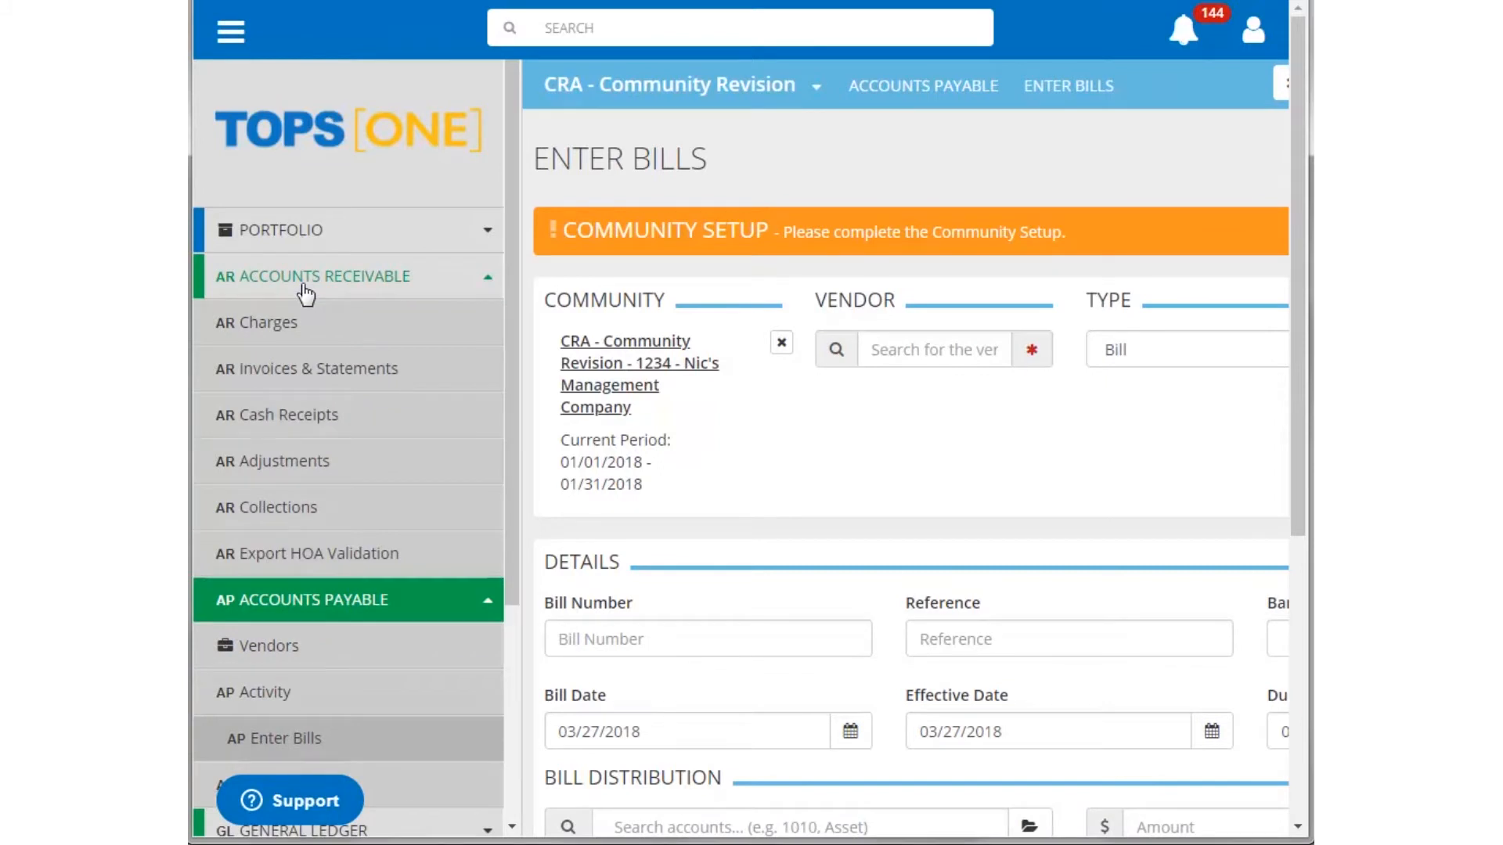
click(284, 329)
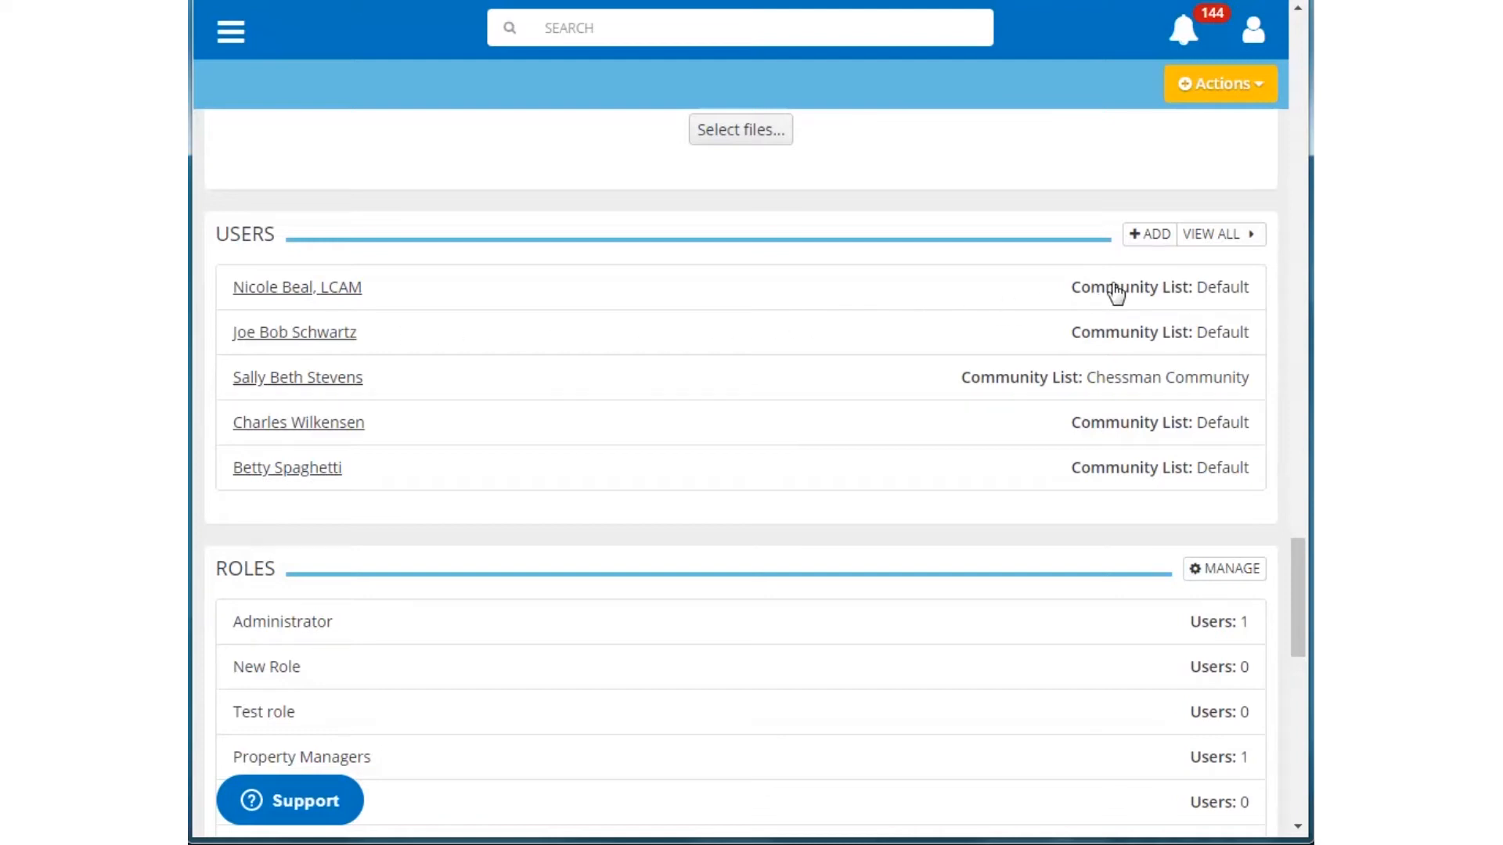
- Show all users and examine the available Role, Community List and Status filter options
click(1226, 235)
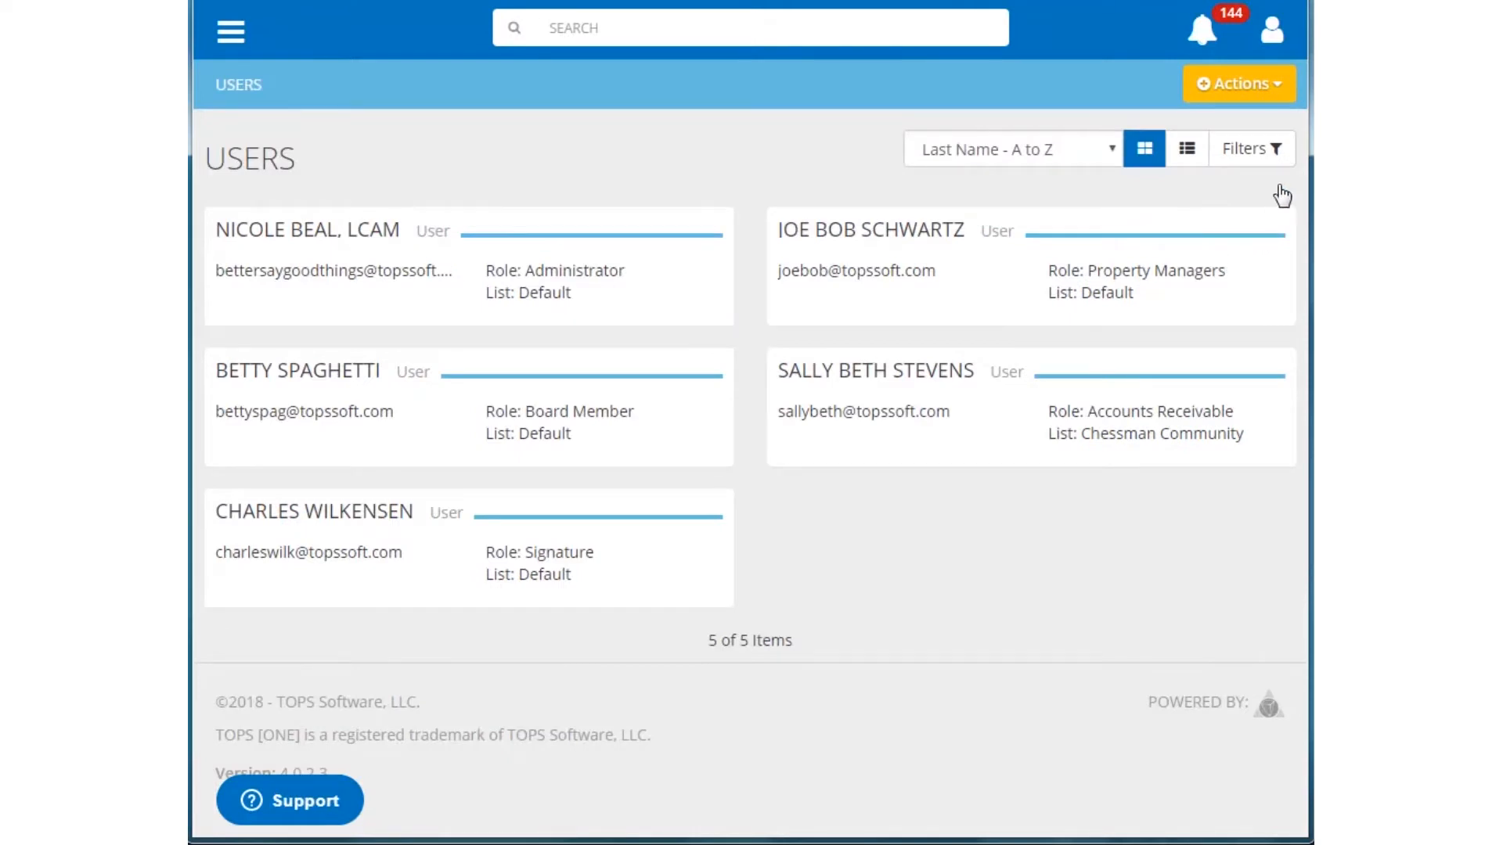
click(1273, 148)
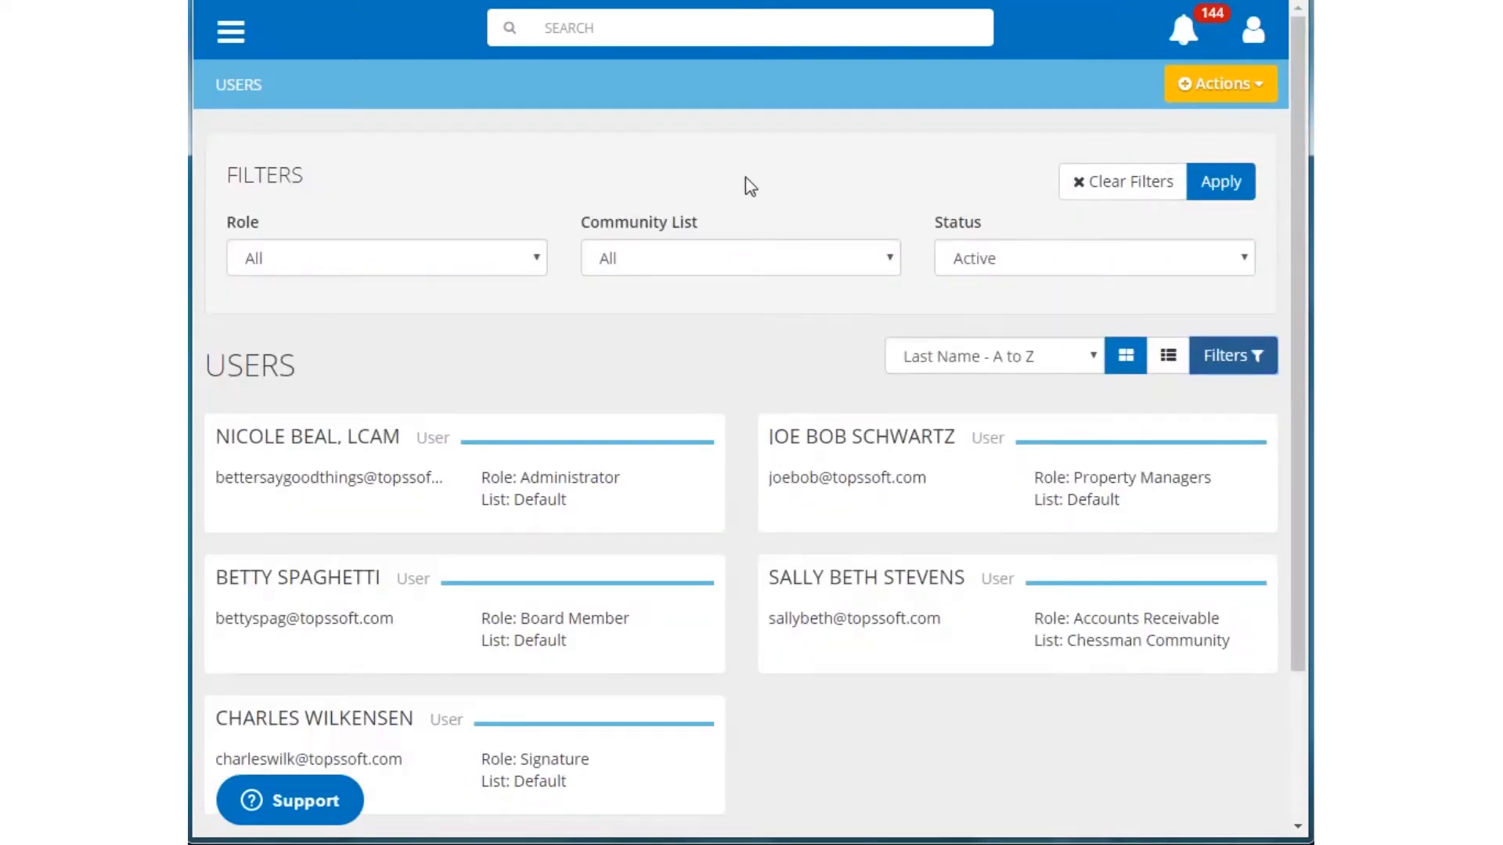
click(535, 262)
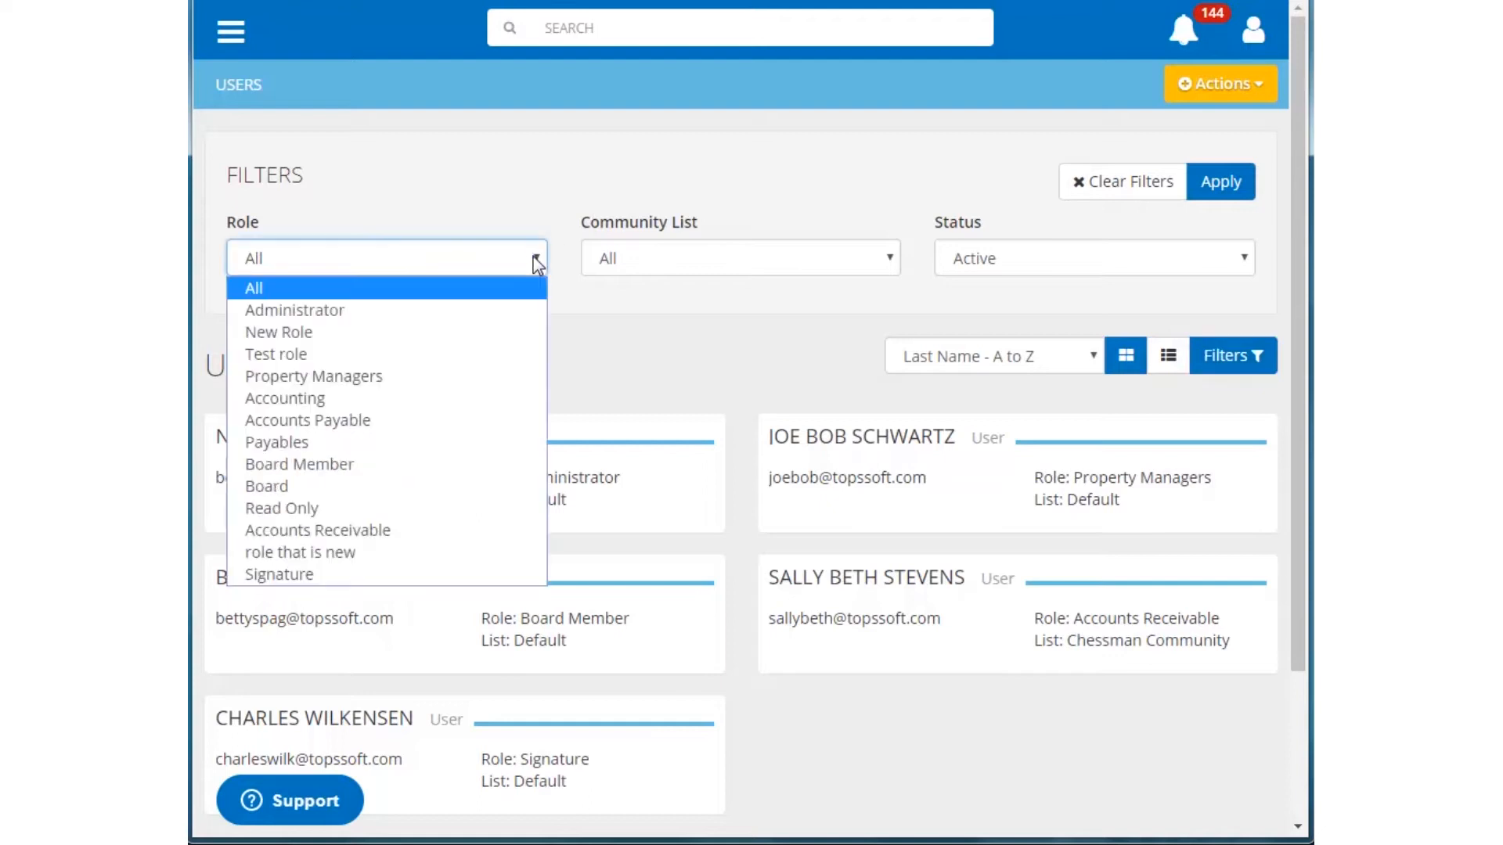
click(535, 262)
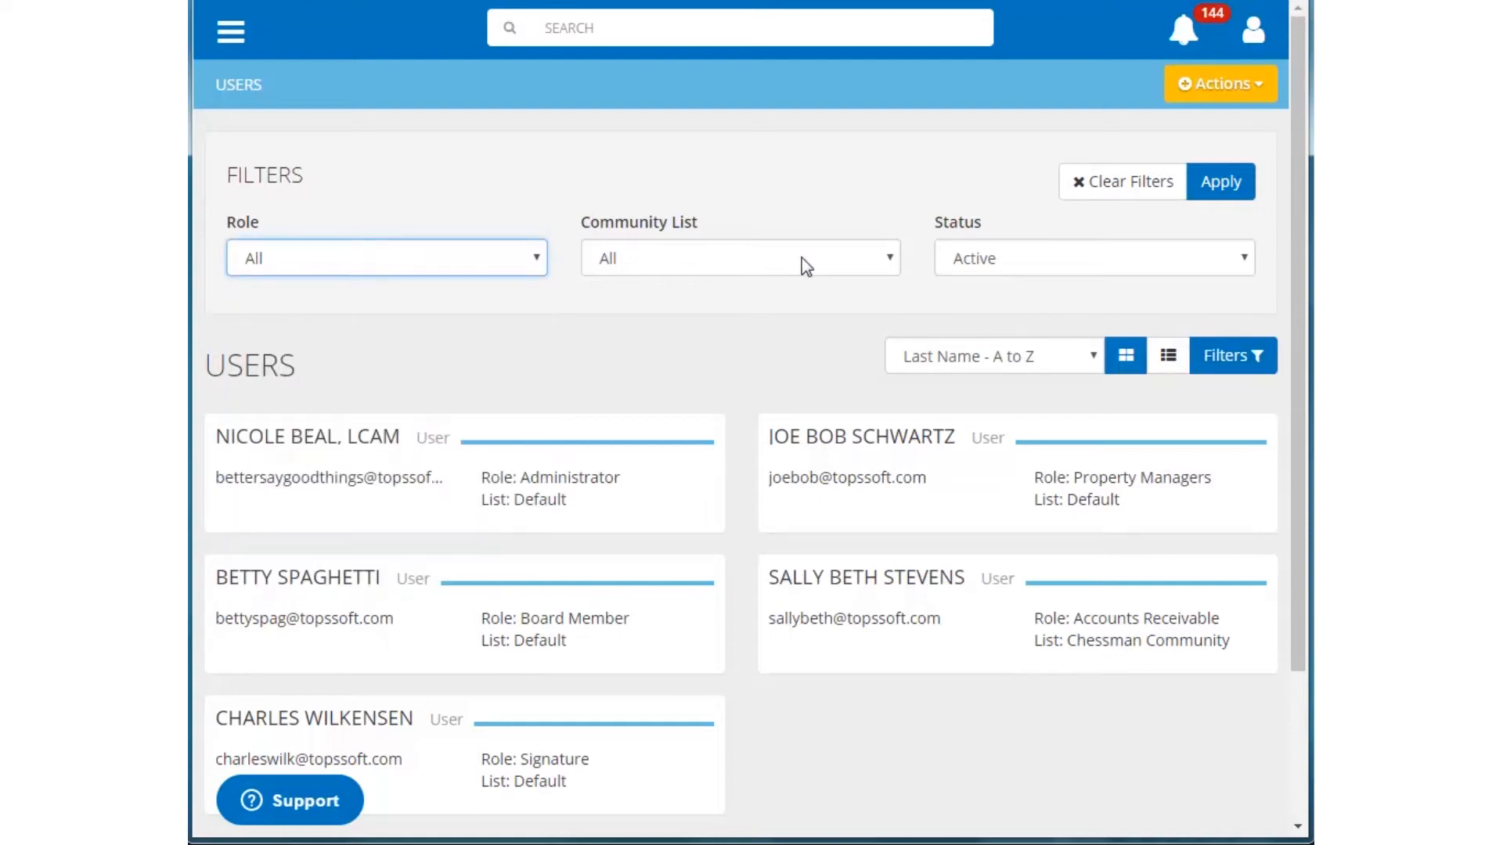
click(886, 261)
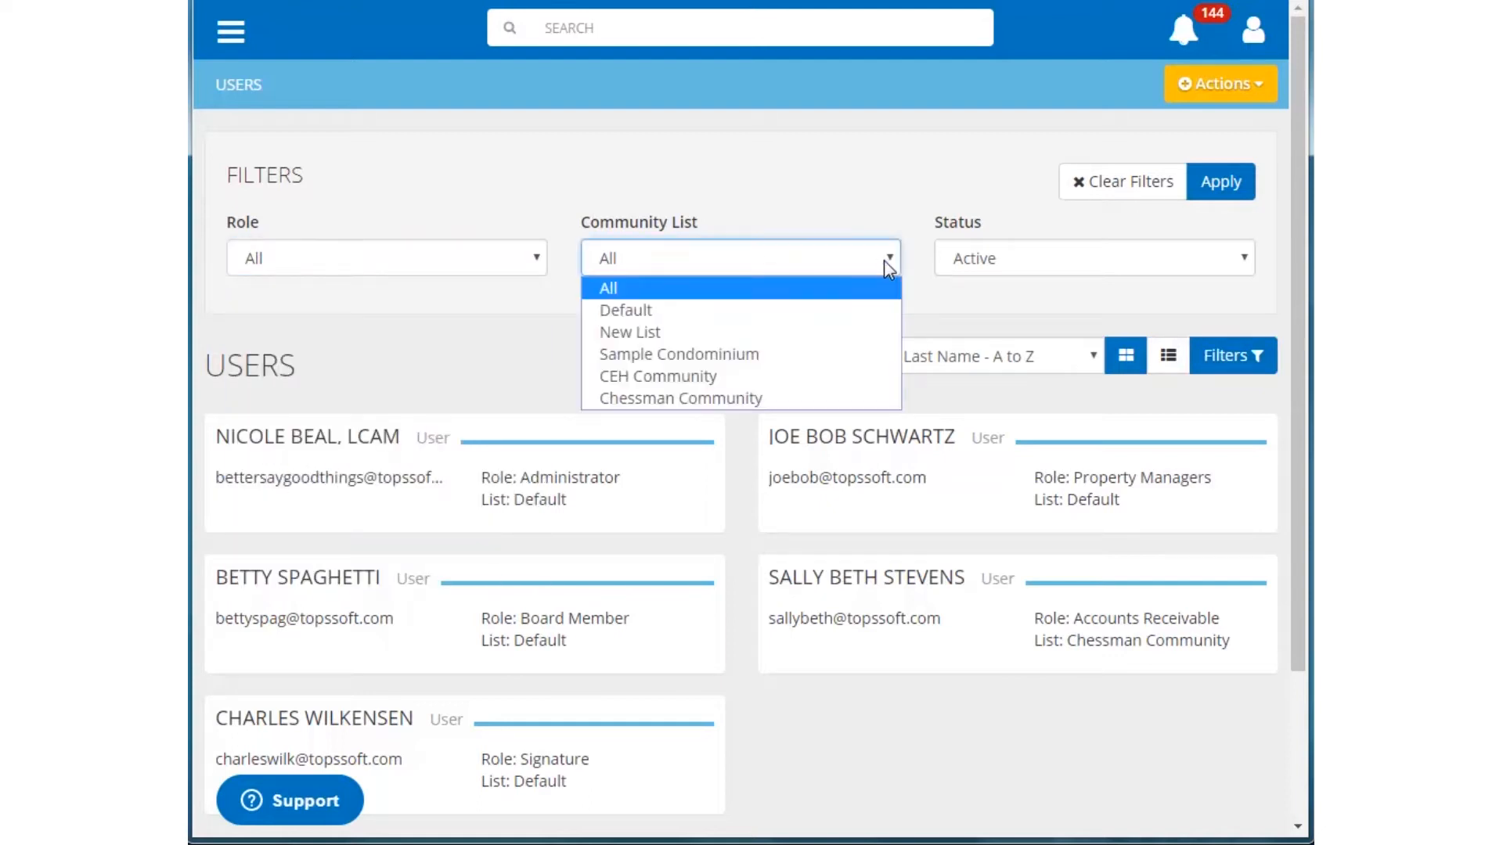
click(884, 260)
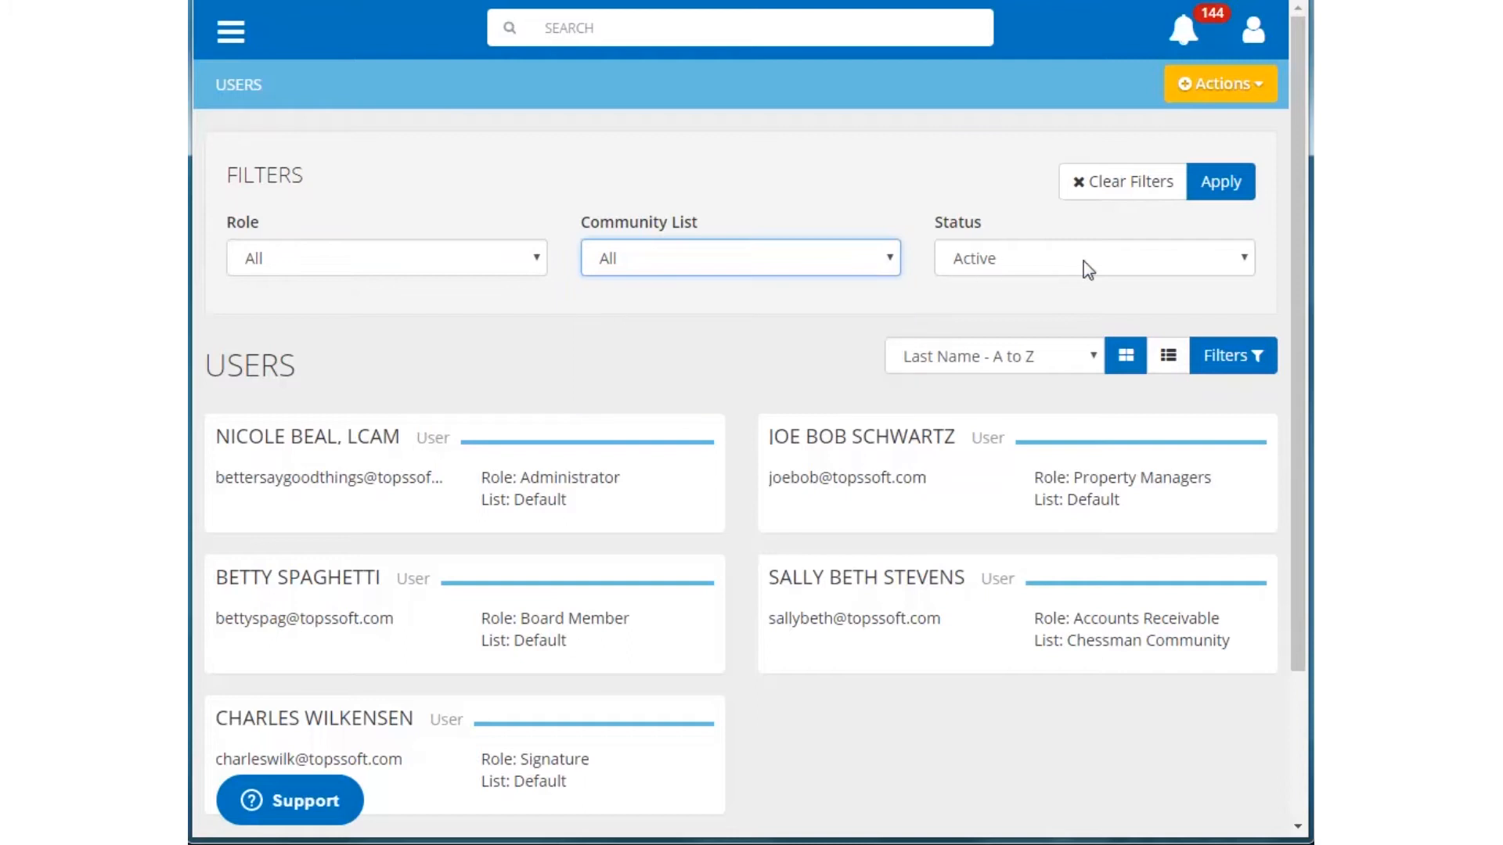
click(1243, 262)
click(1243, 262)
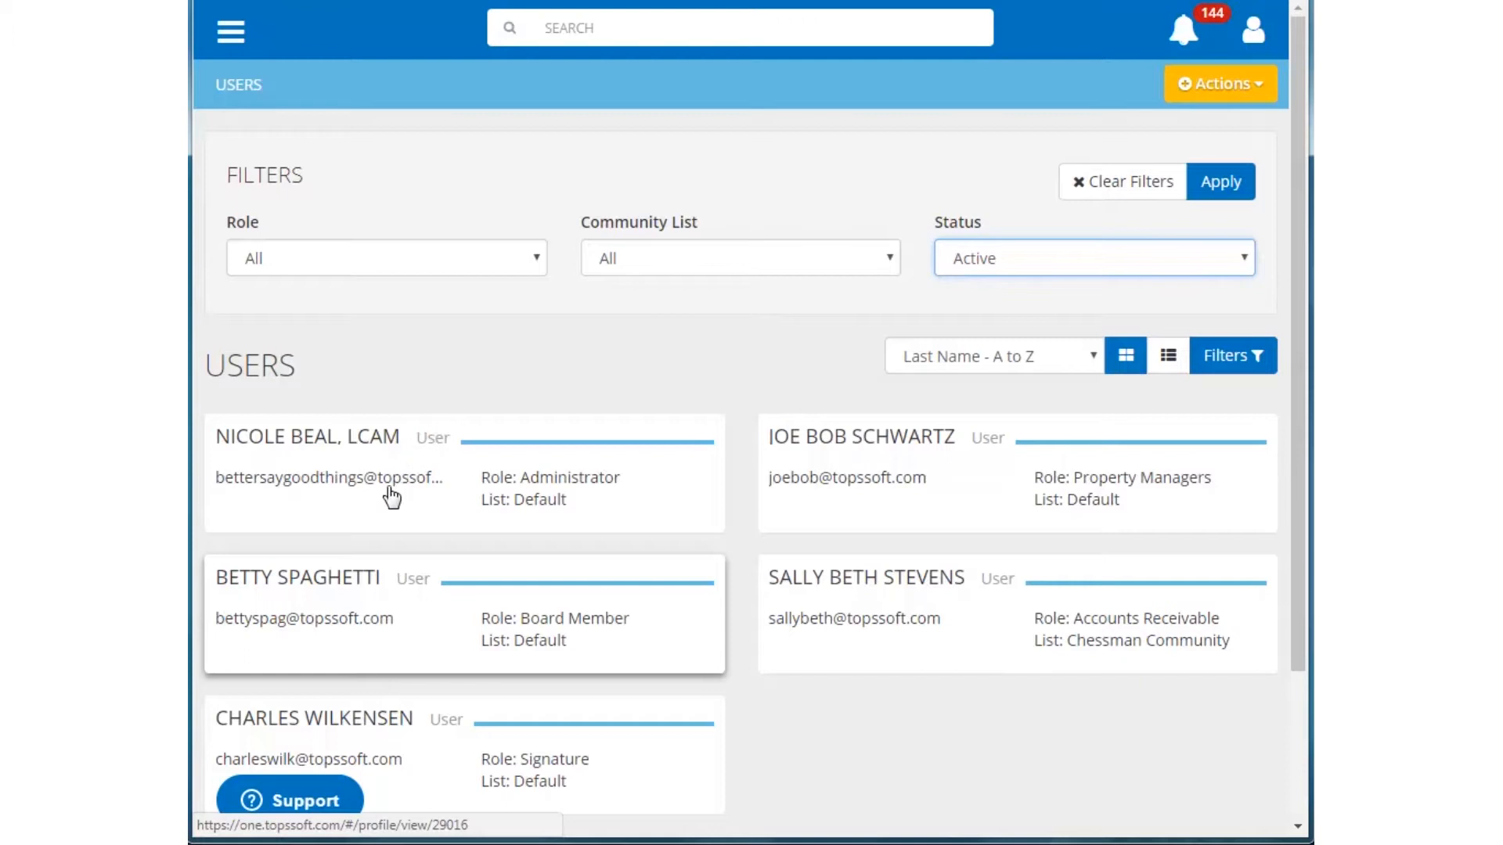
- Edit the Board Member user's profile to turn off Active User and save the change
click(368, 578)
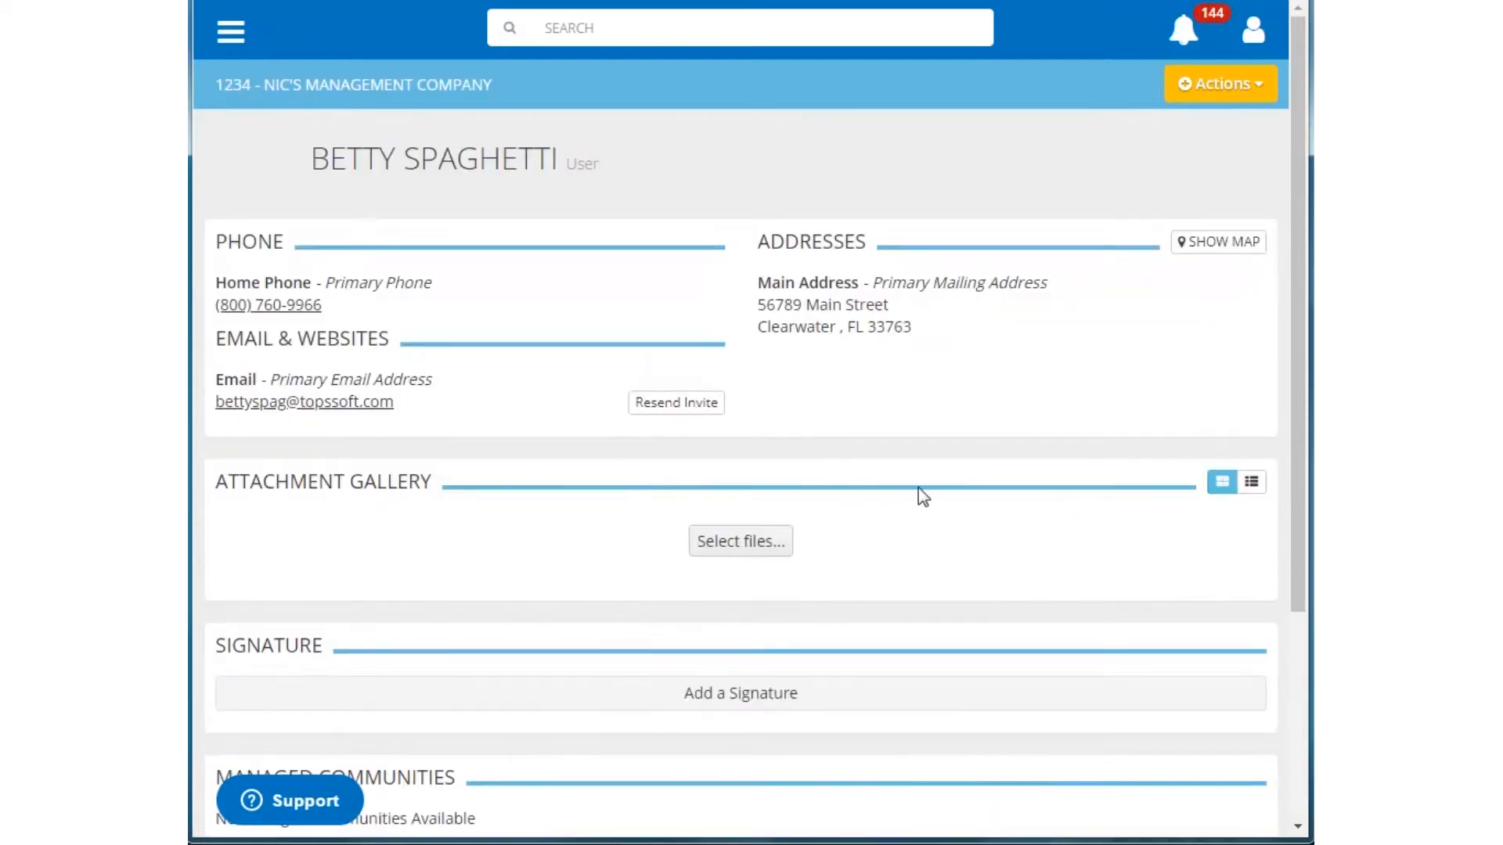
click(1213, 86)
click(1121, 128)
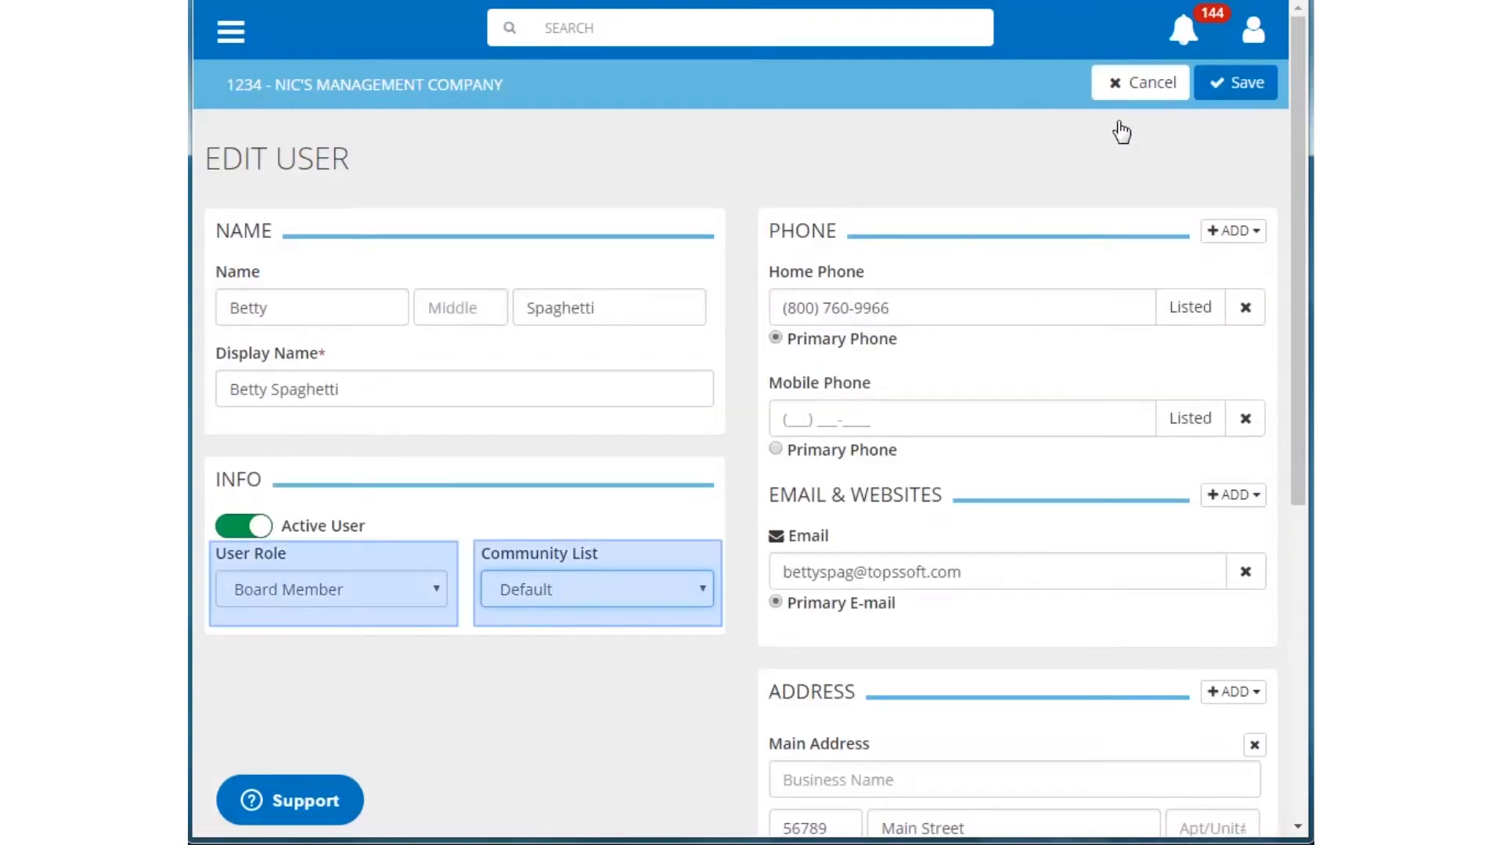
click(244, 540)
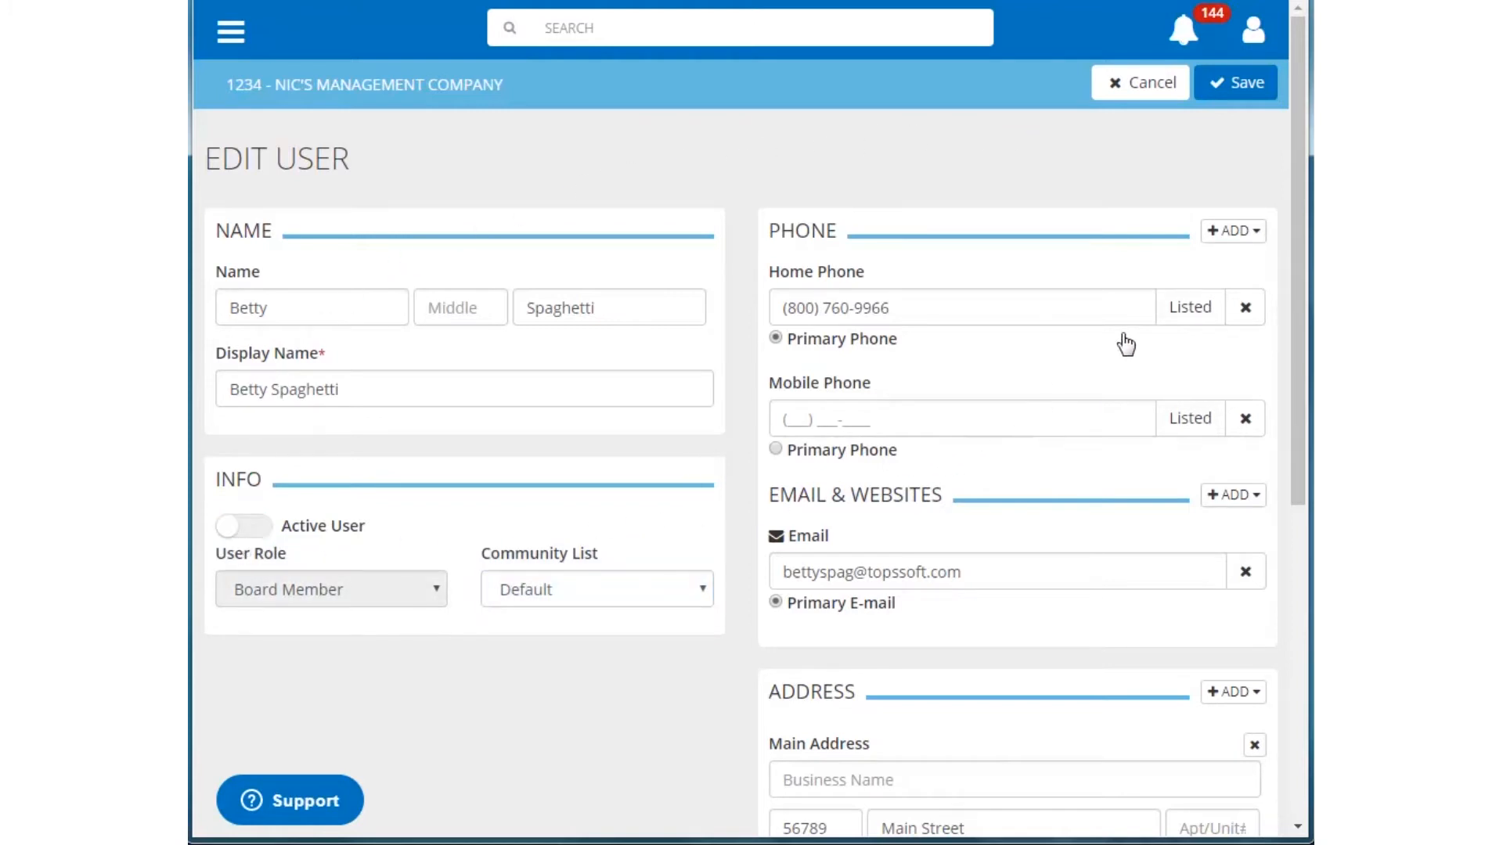
click(1236, 92)
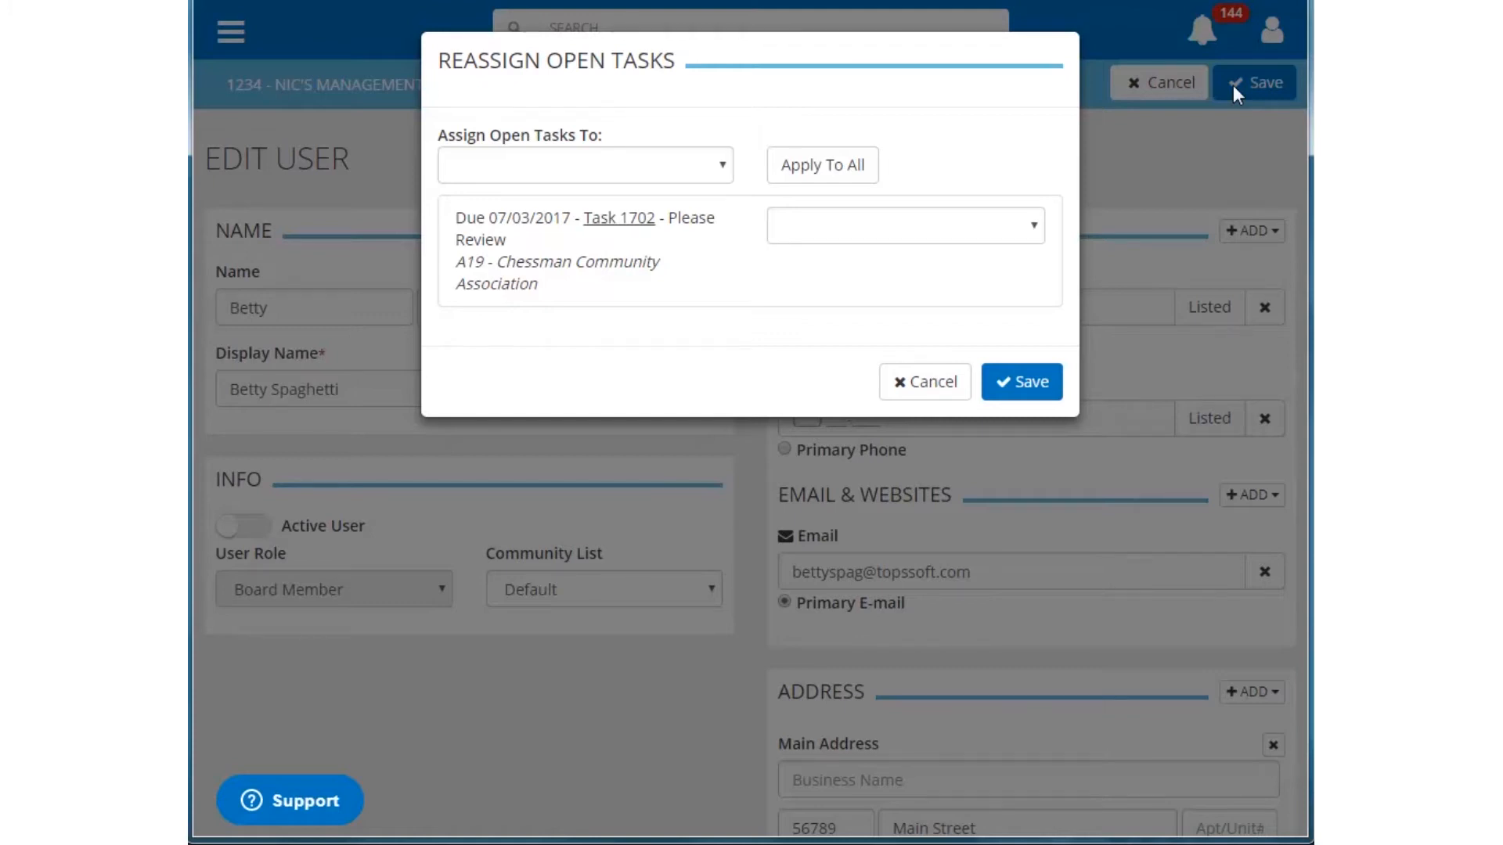
- Reassign all open tasks to the Administrator user, then change Task 1702's assignee to the Property Managers user
click(716, 169)
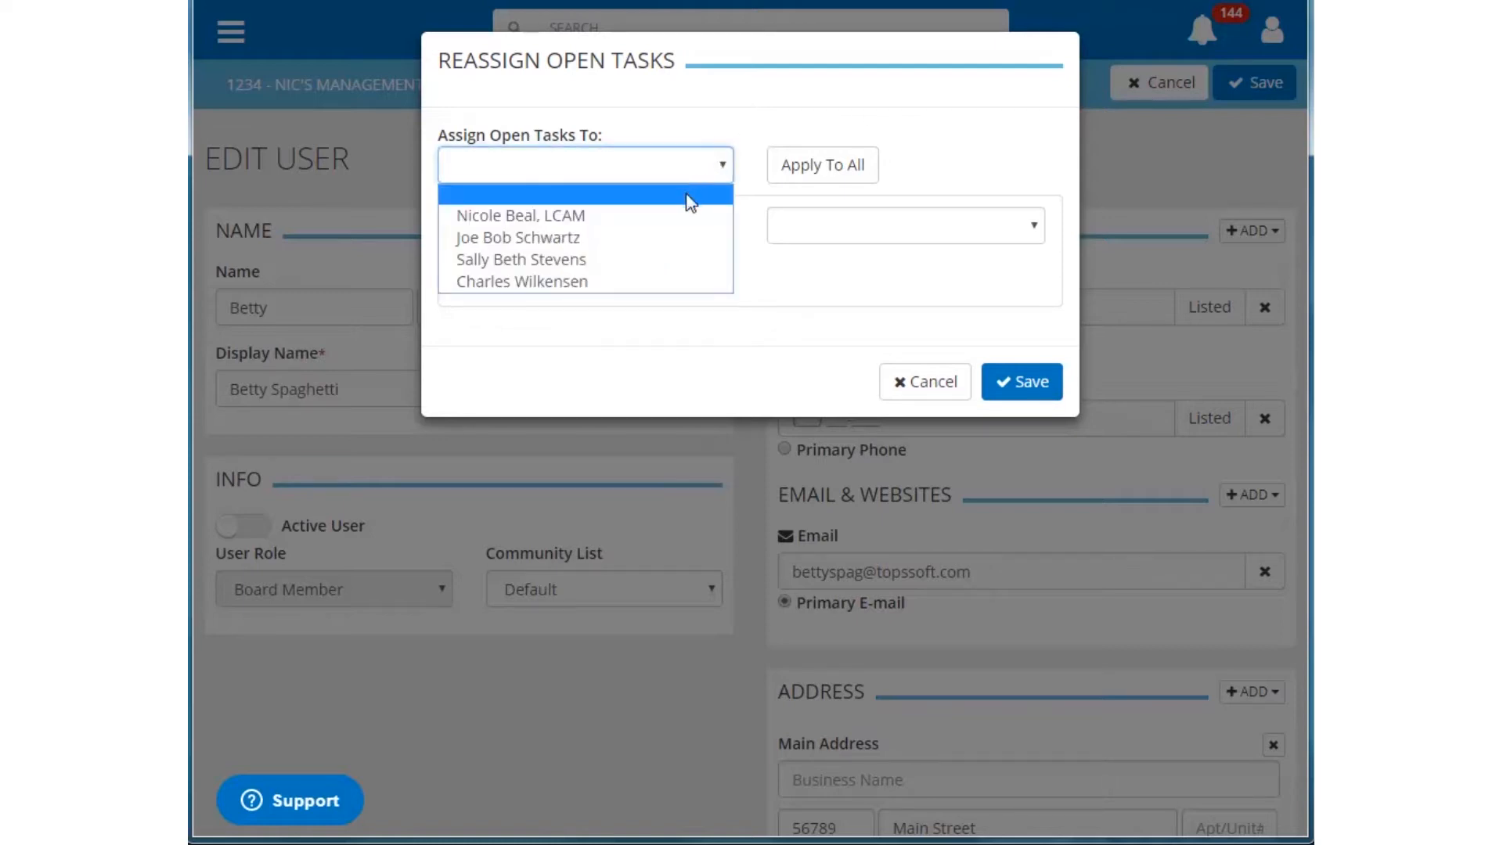
click(685, 217)
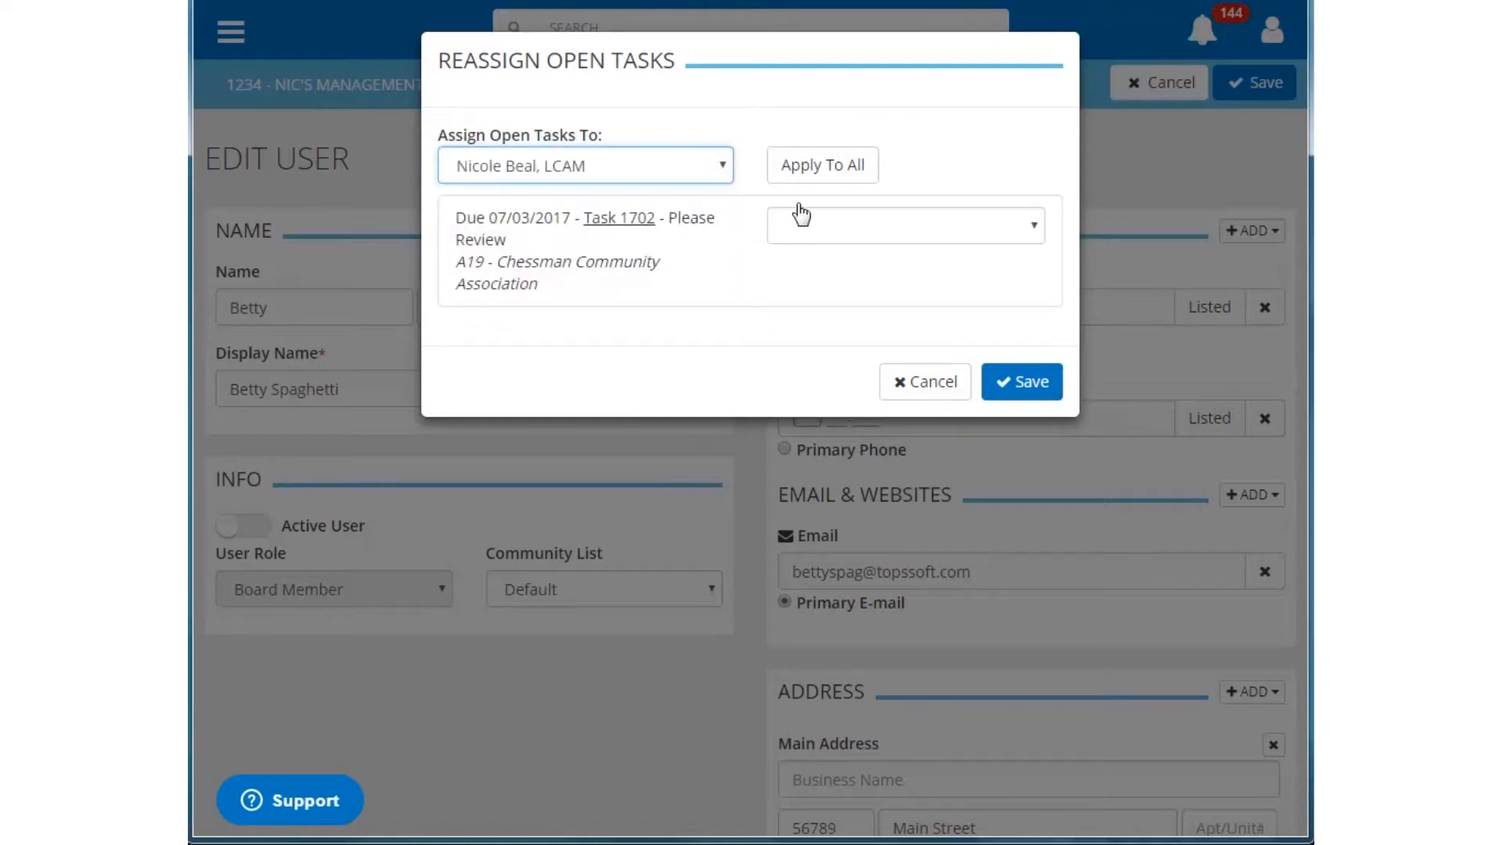
click(837, 167)
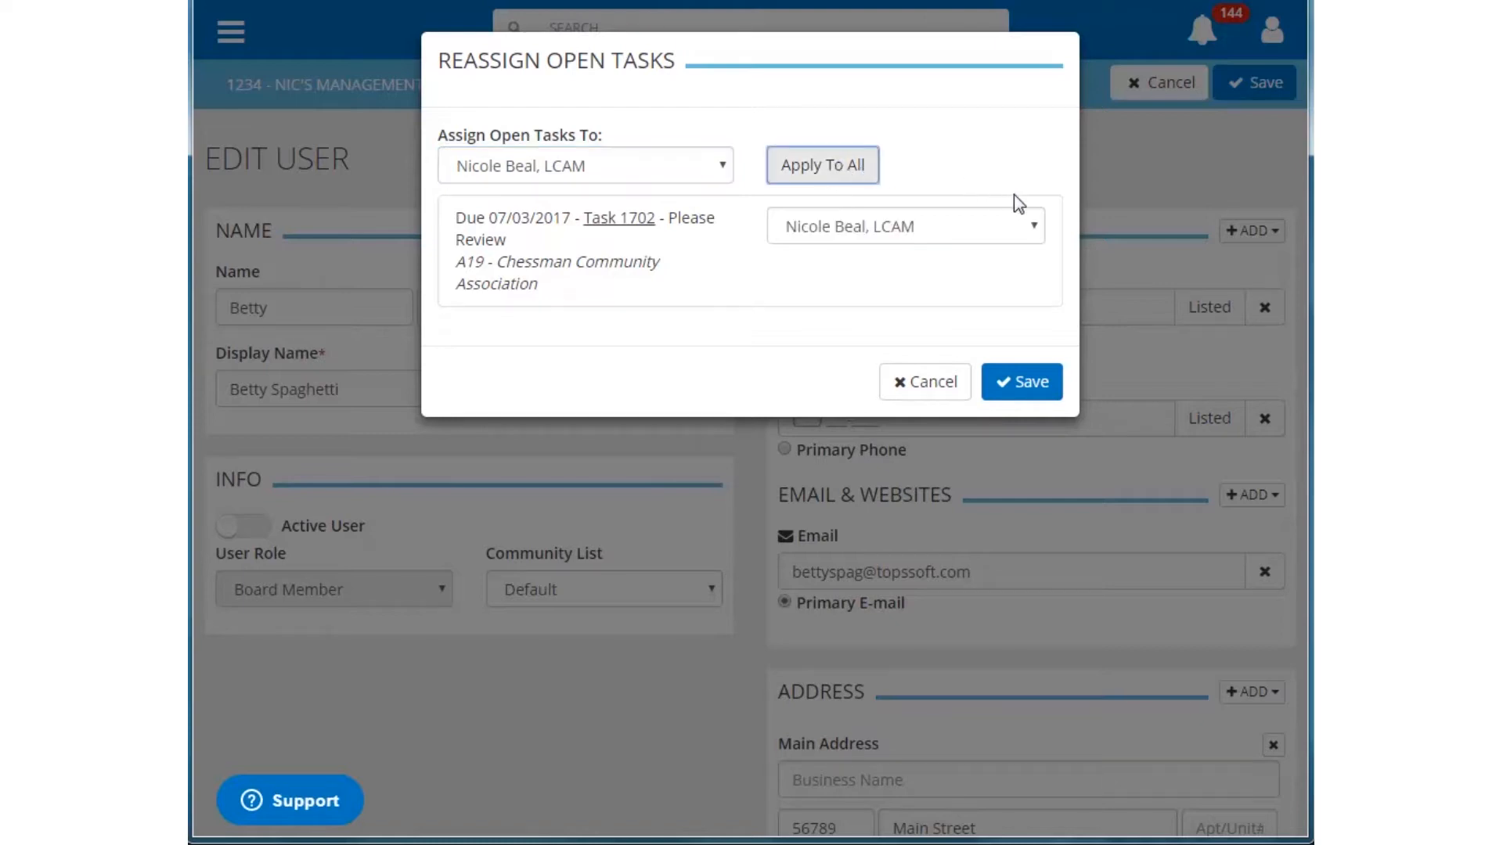
click(1005, 232)
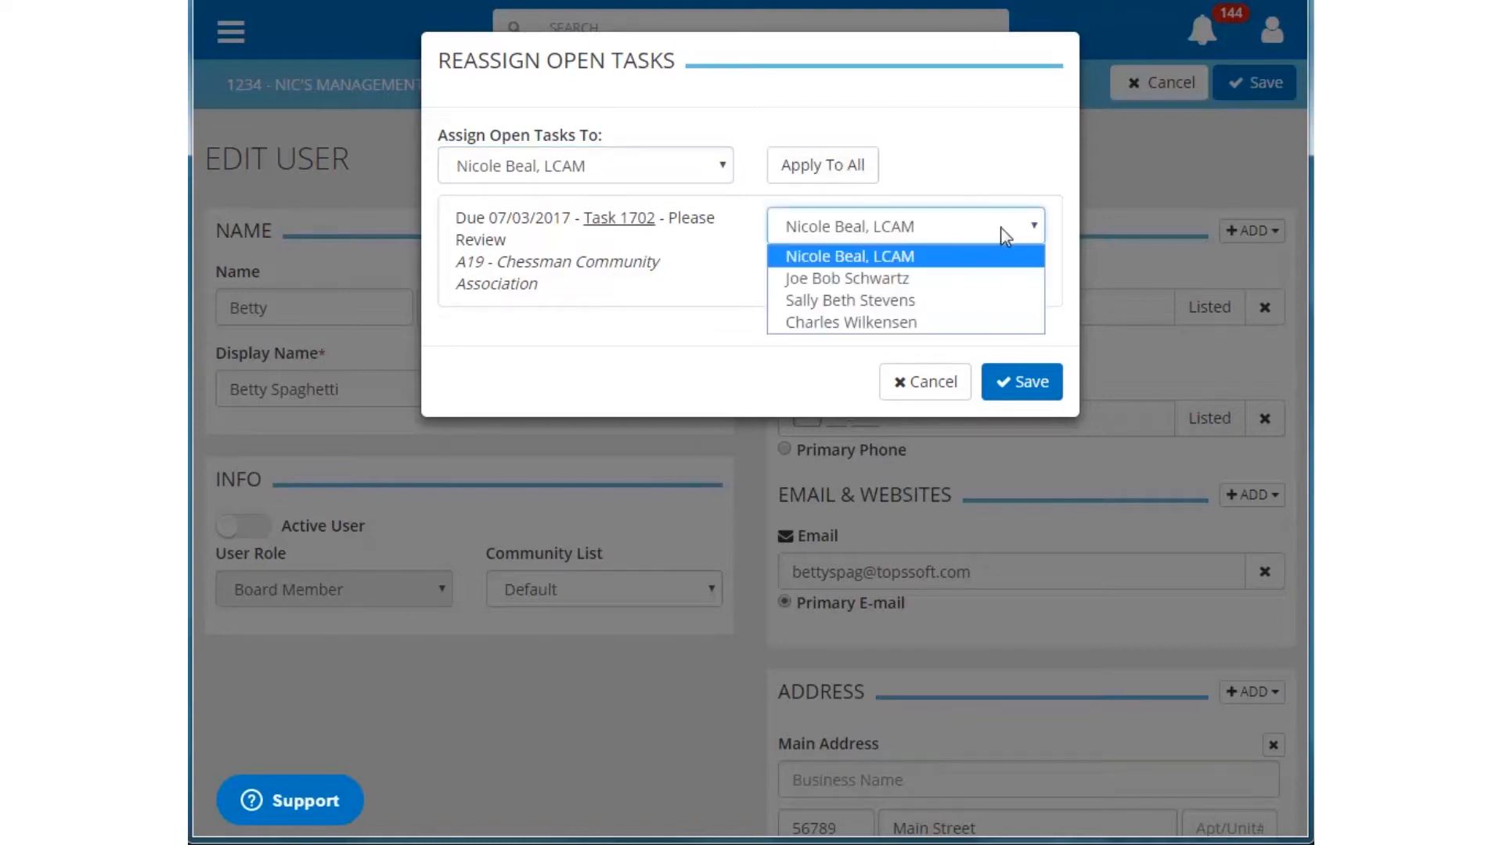
click(922, 279)
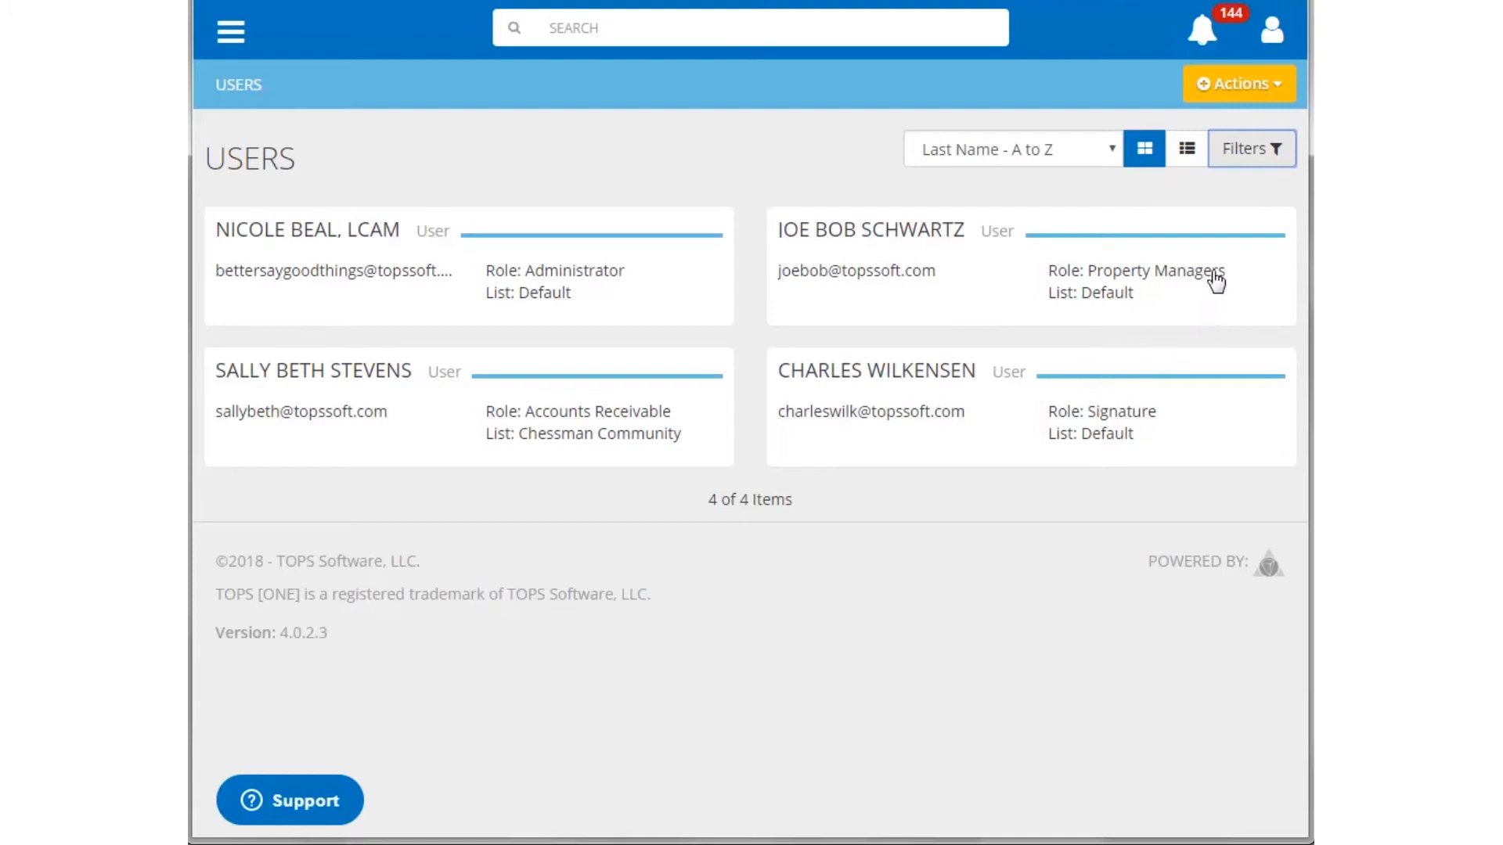
- Filter the users list by the Active & Inactive status
click(1238, 148)
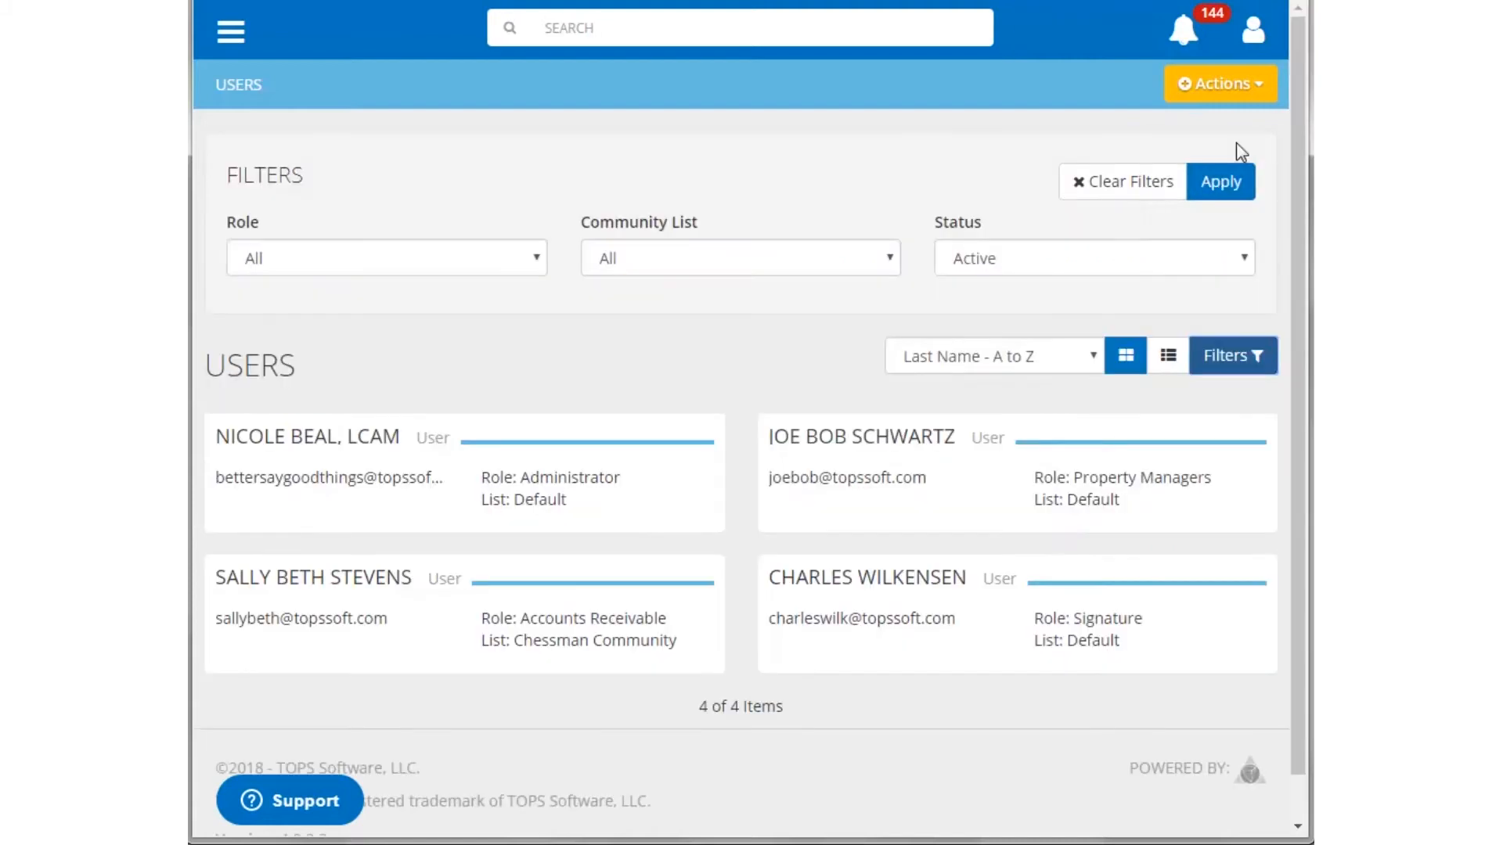
click(1024, 260)
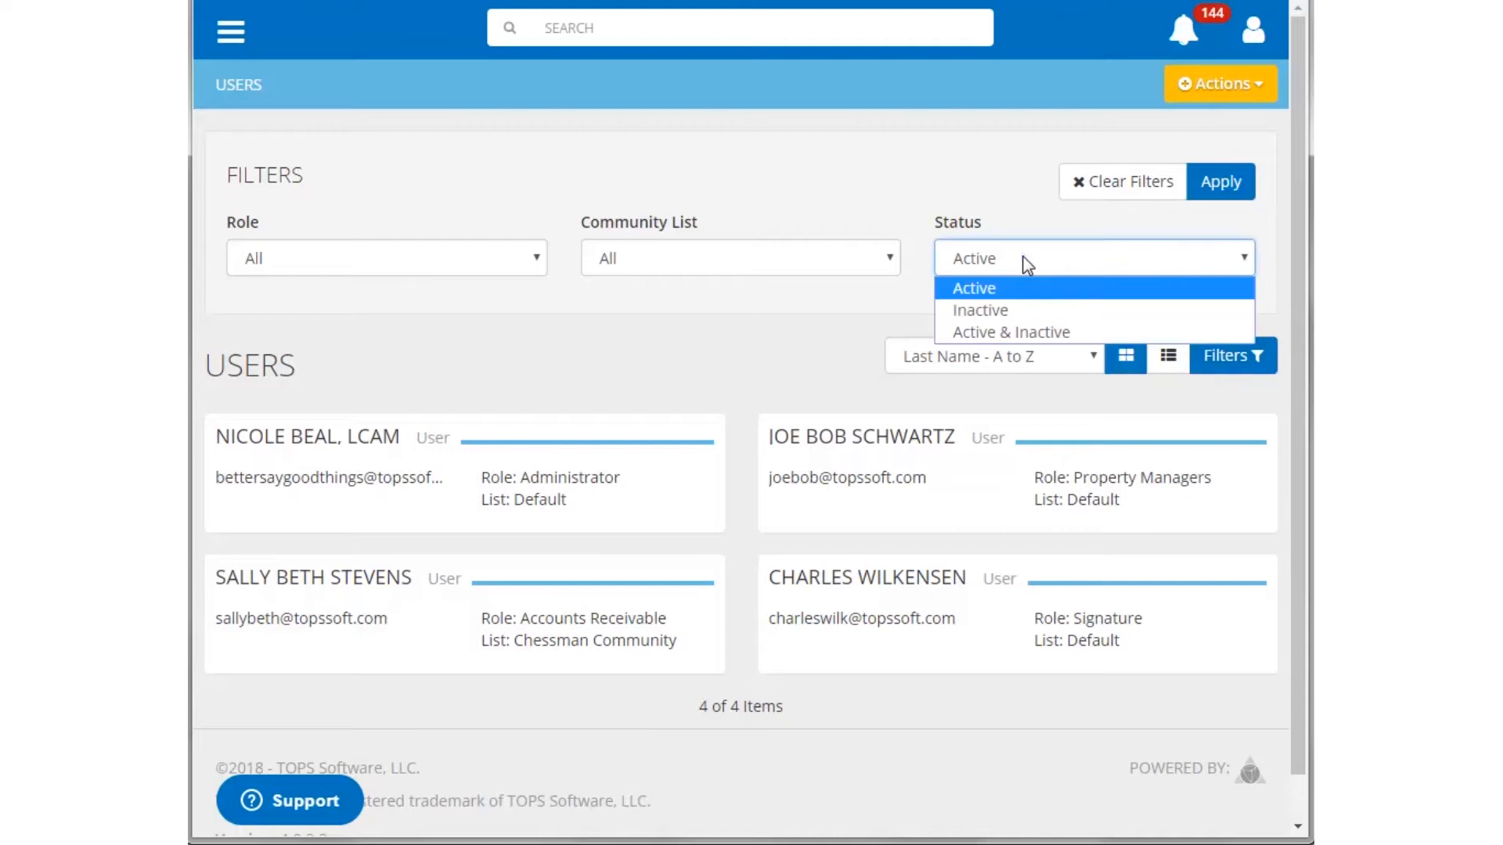
click(1030, 331)
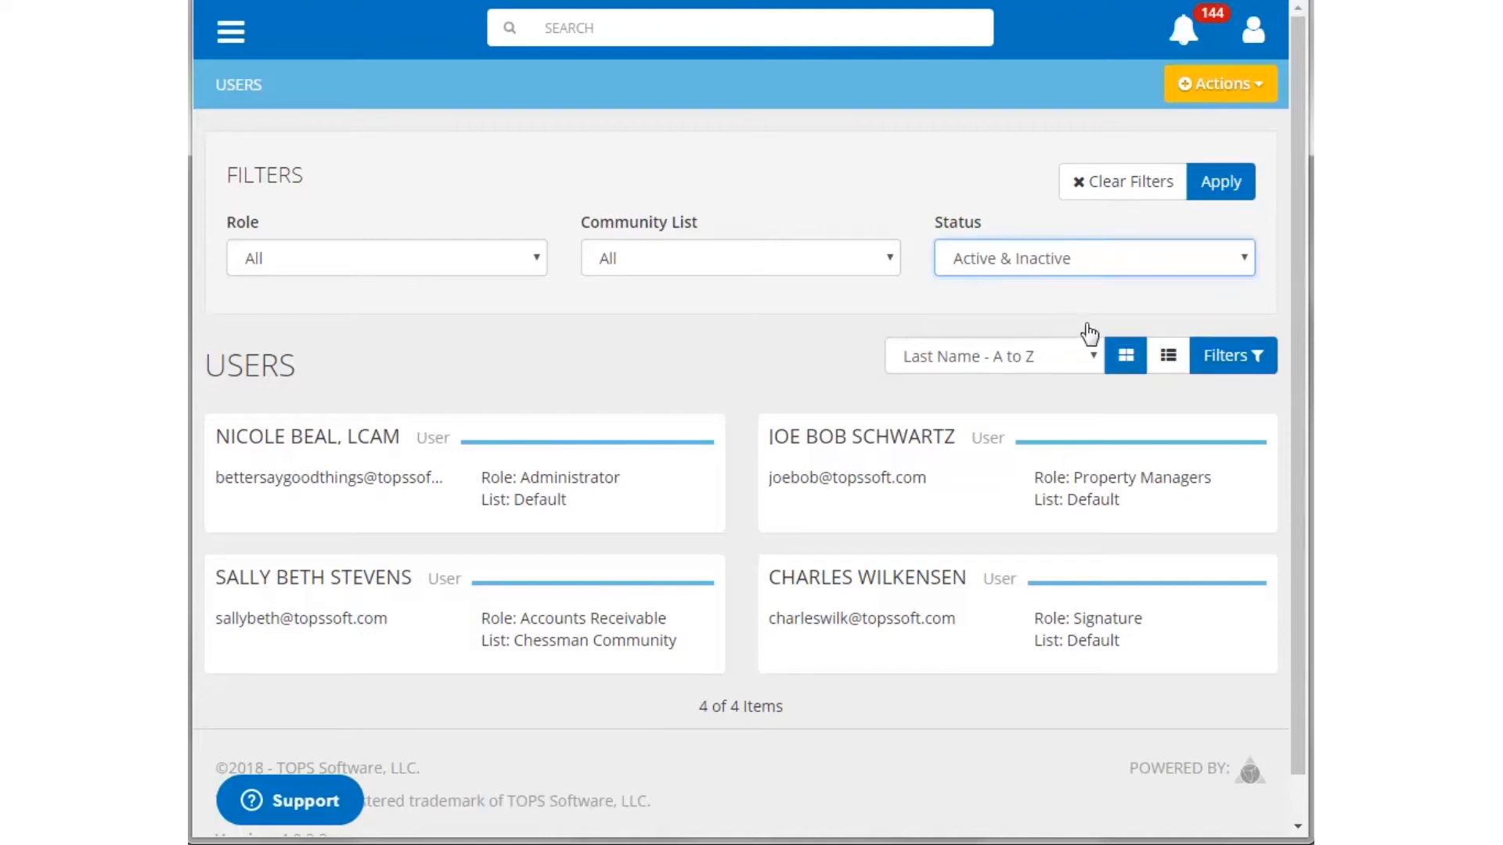
click(1229, 182)
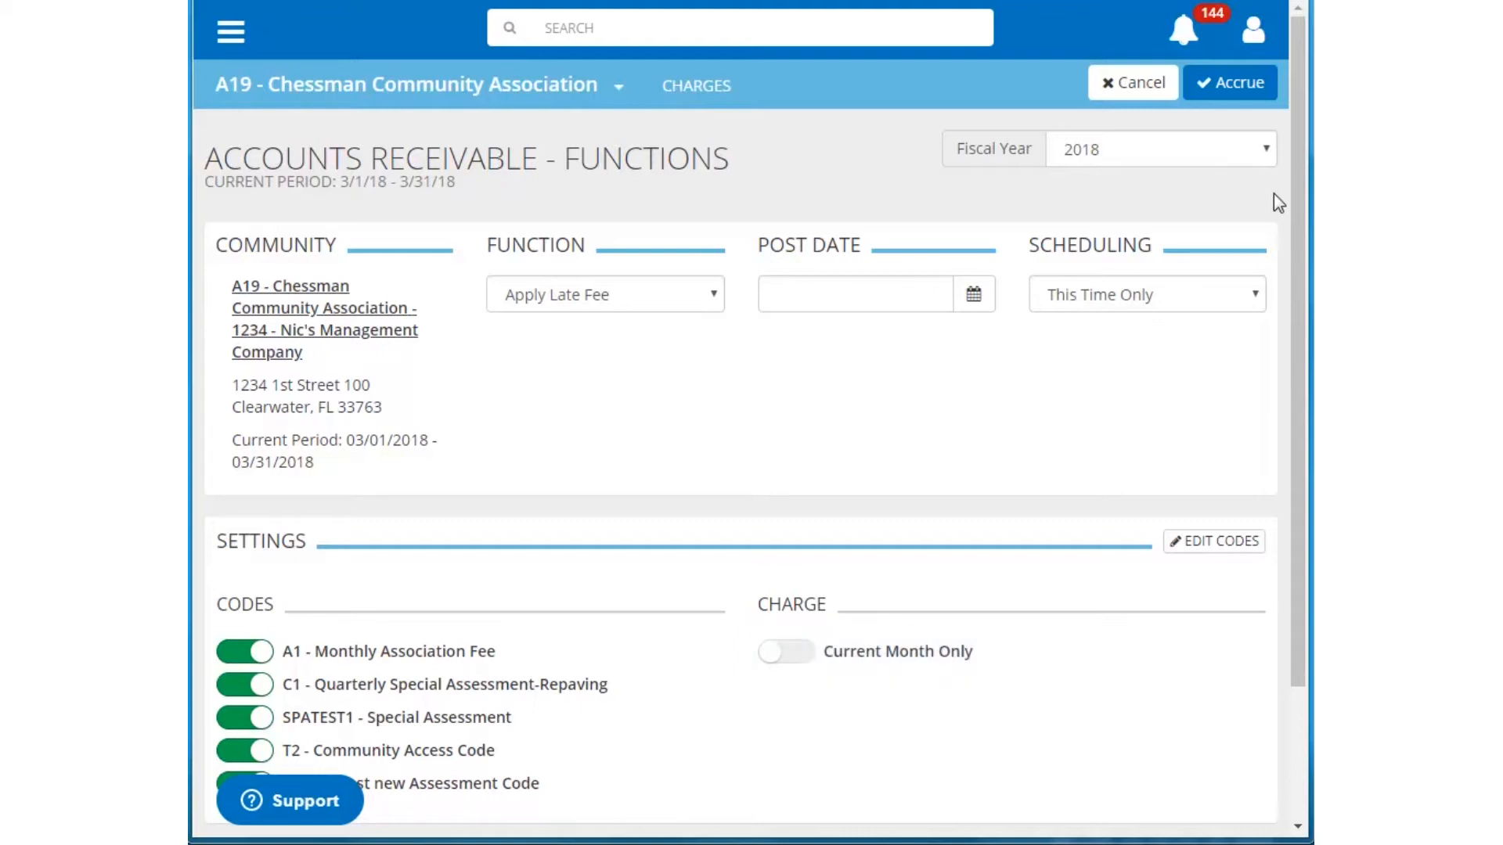
- Accrue the Apply Late Fee function for Chessman Community Association with a post date of 03/15/2018
mouse_move(1301, 293)
mouse_down()
mouse_move(1308, 403)
mouse_move(1312, 278)
mouse_up()
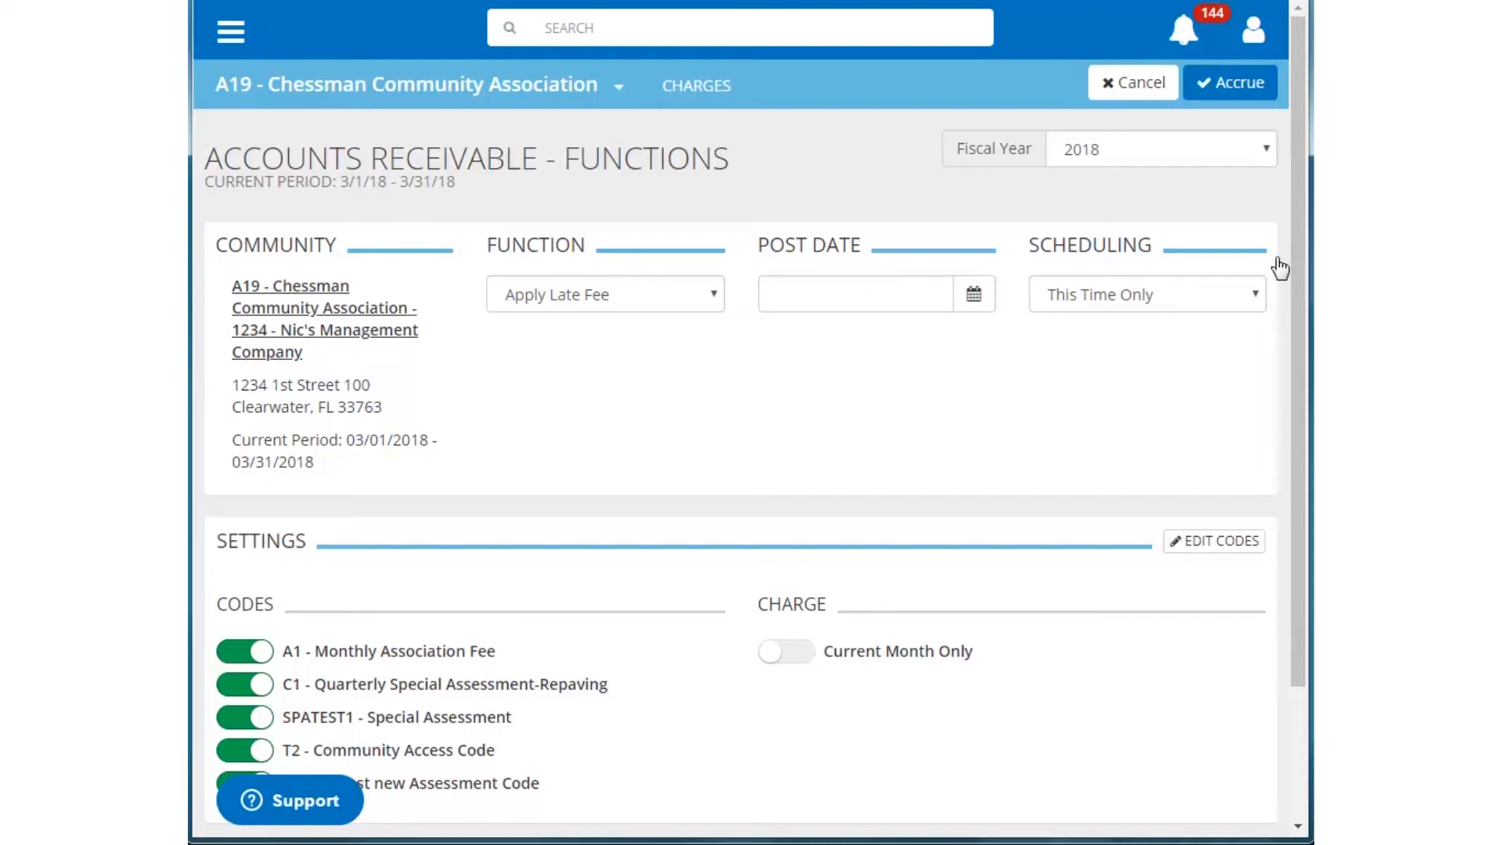
click(1235, 86)
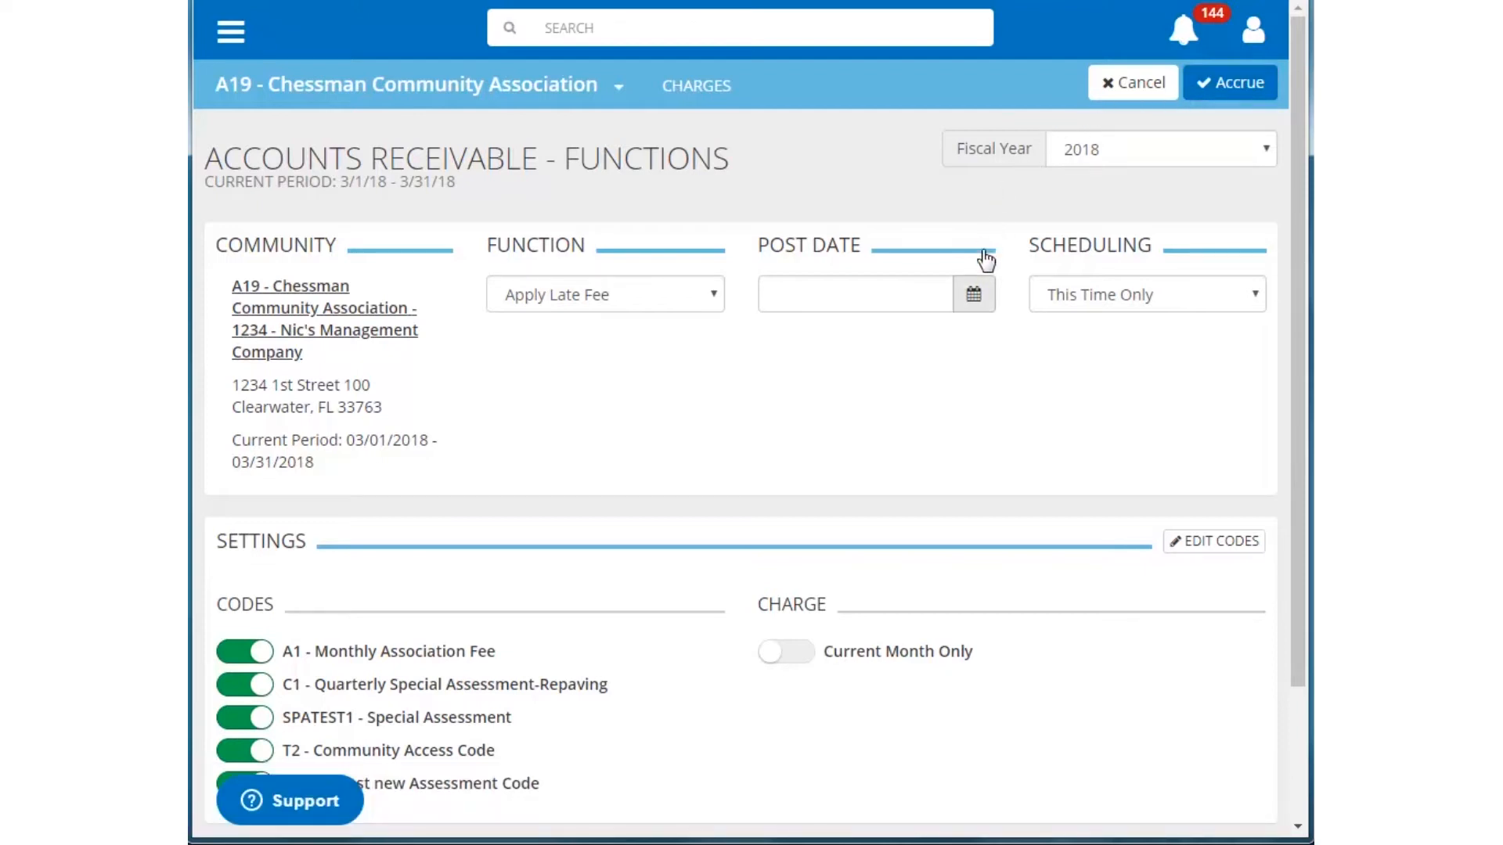
click(974, 294)
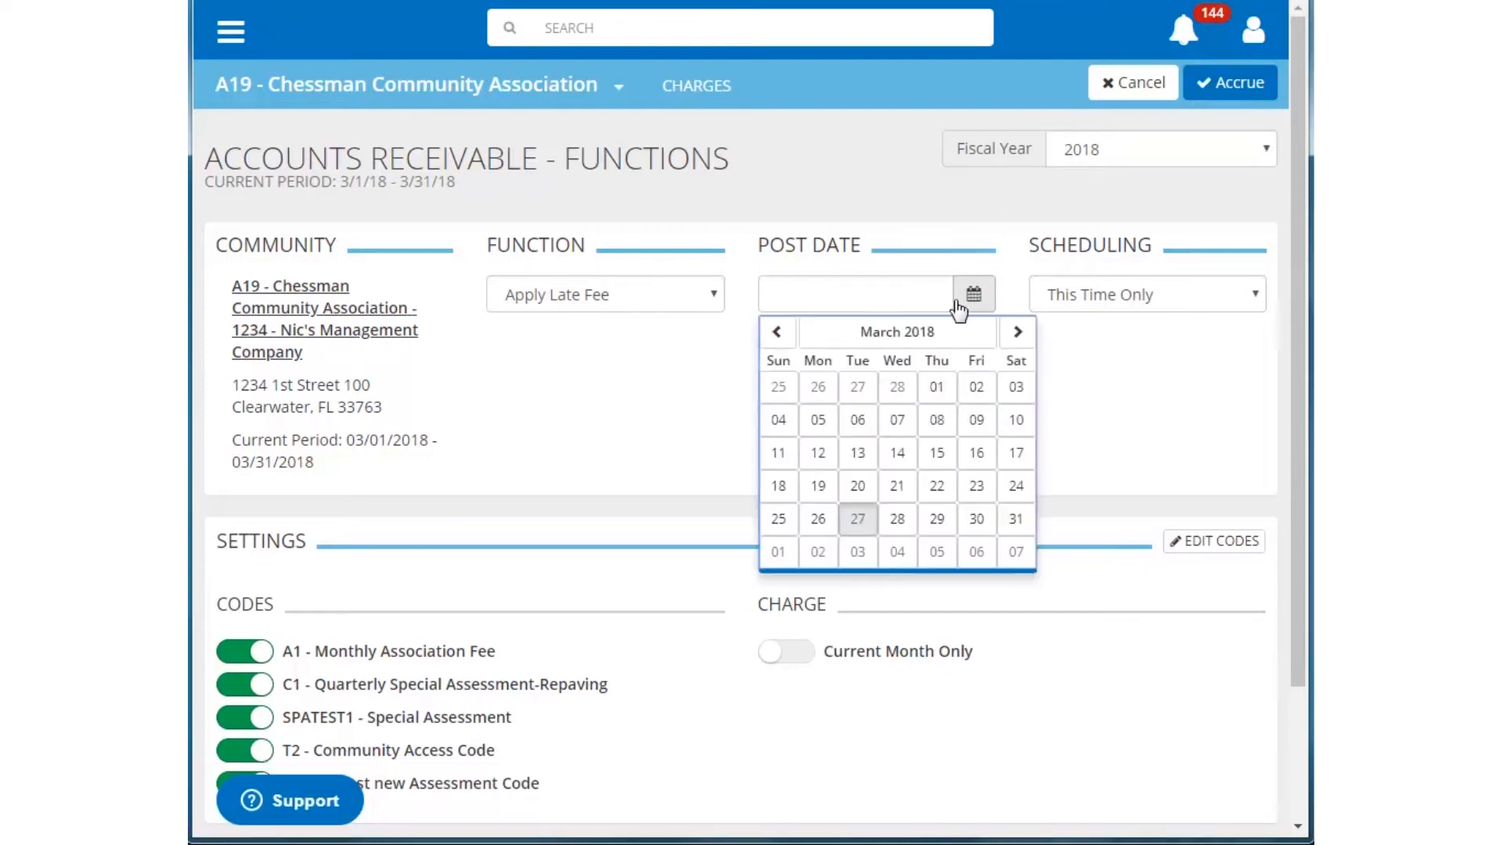
click(937, 453)
click(1238, 84)
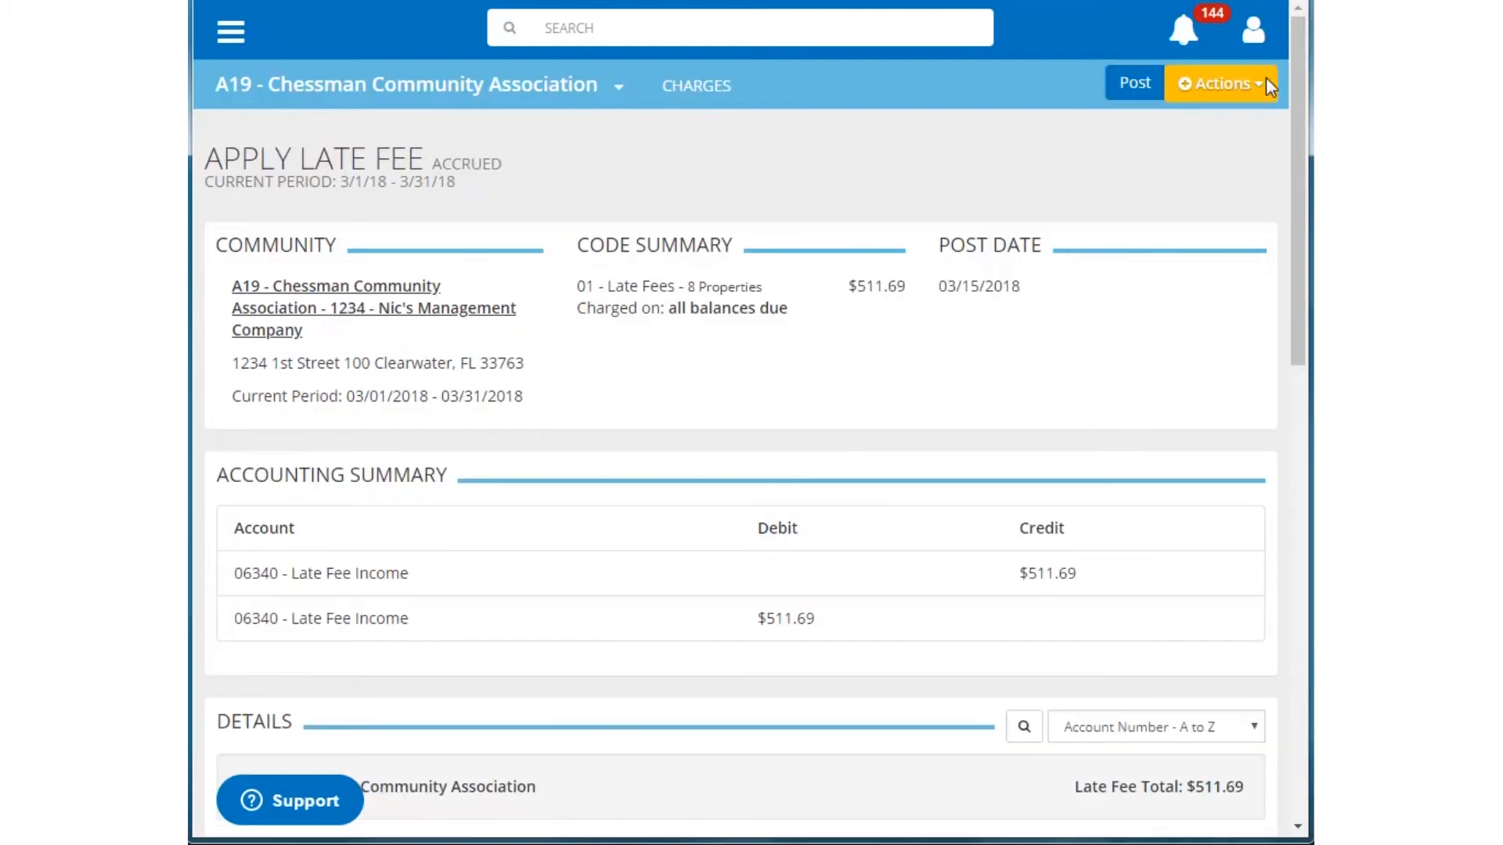
- Sort the accrued late fee details by balance from highest to lowest
drag(1293, 116, 1314, 362)
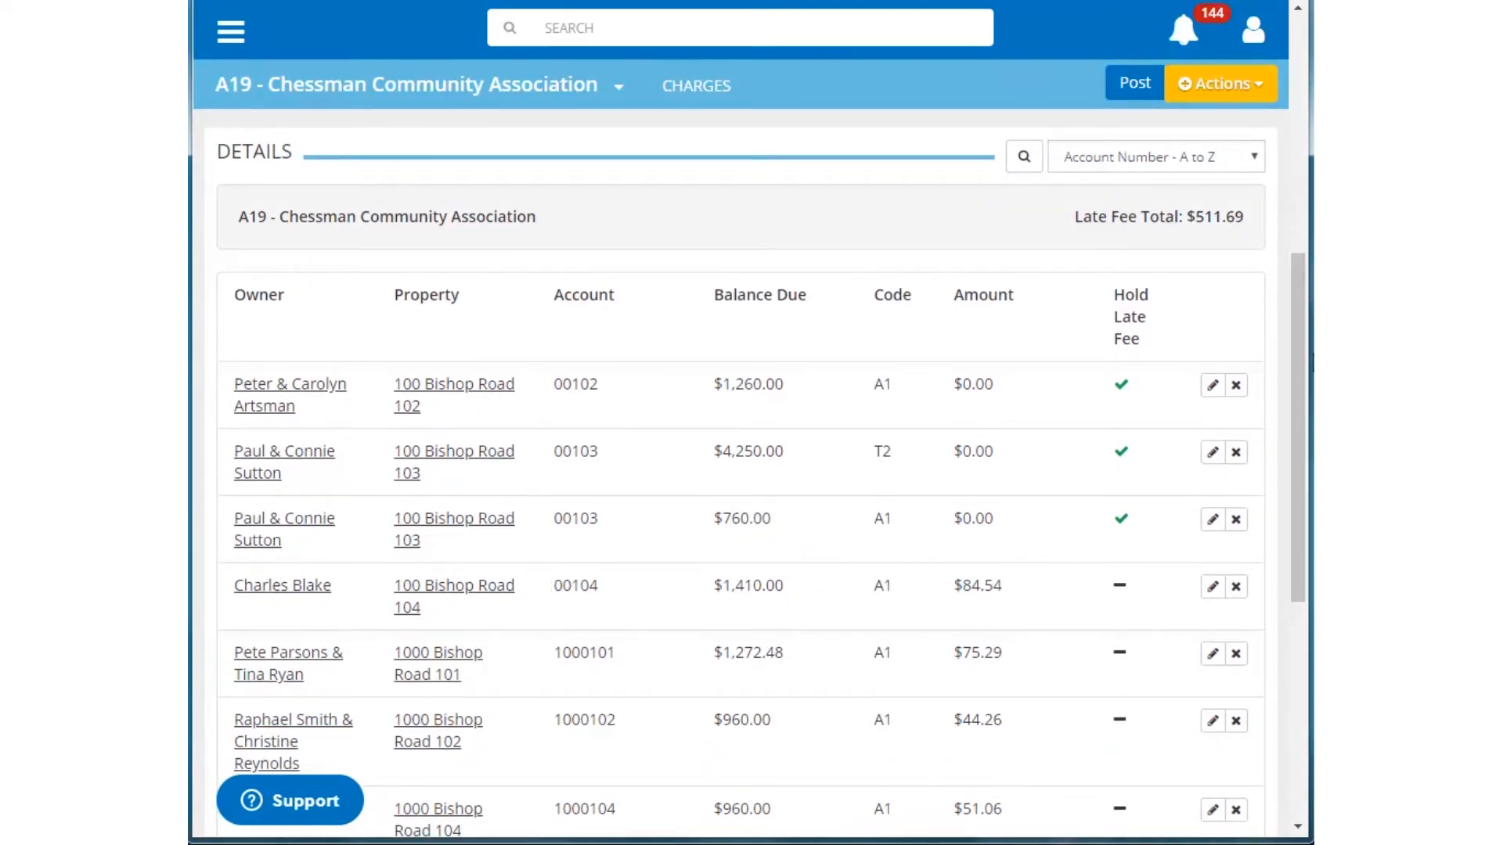
click(1253, 160)
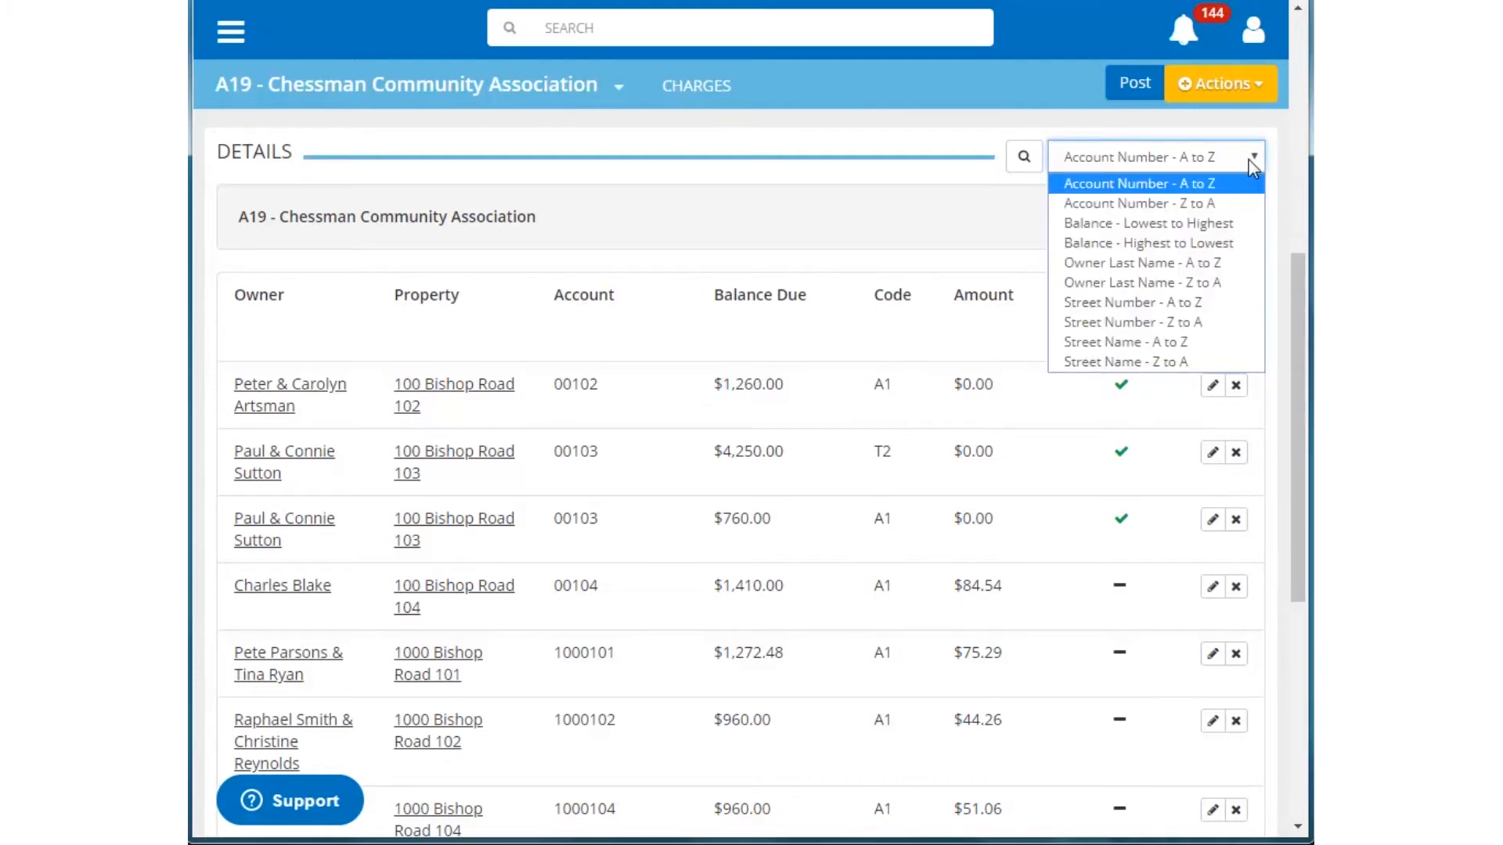
click(1218, 243)
- Search the late fee transactions by an owner's last name and clear the search to restore the full list
click(1025, 158)
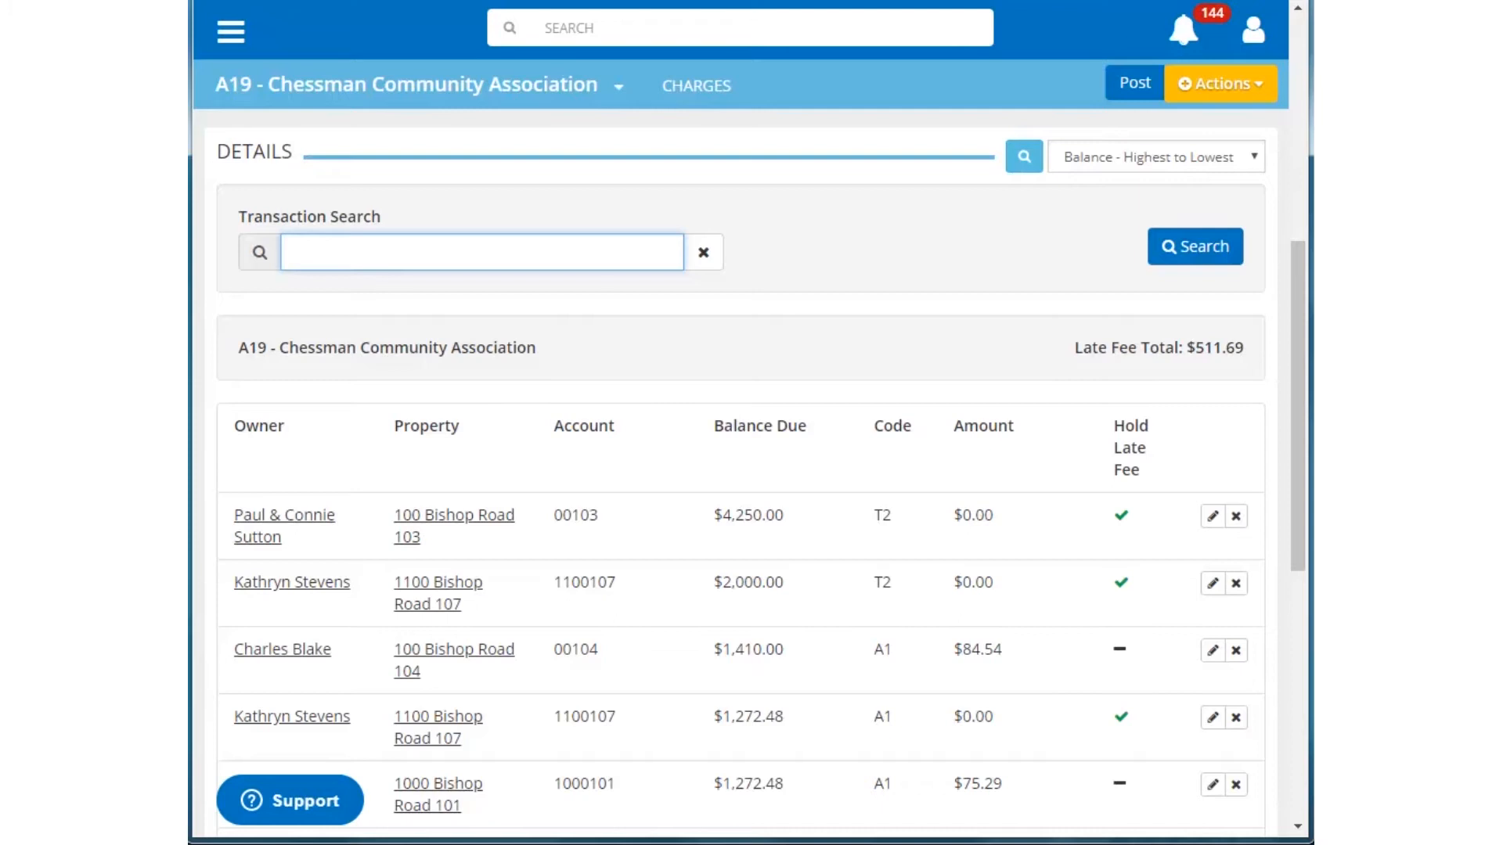
text(stevens)
click(1196, 251)
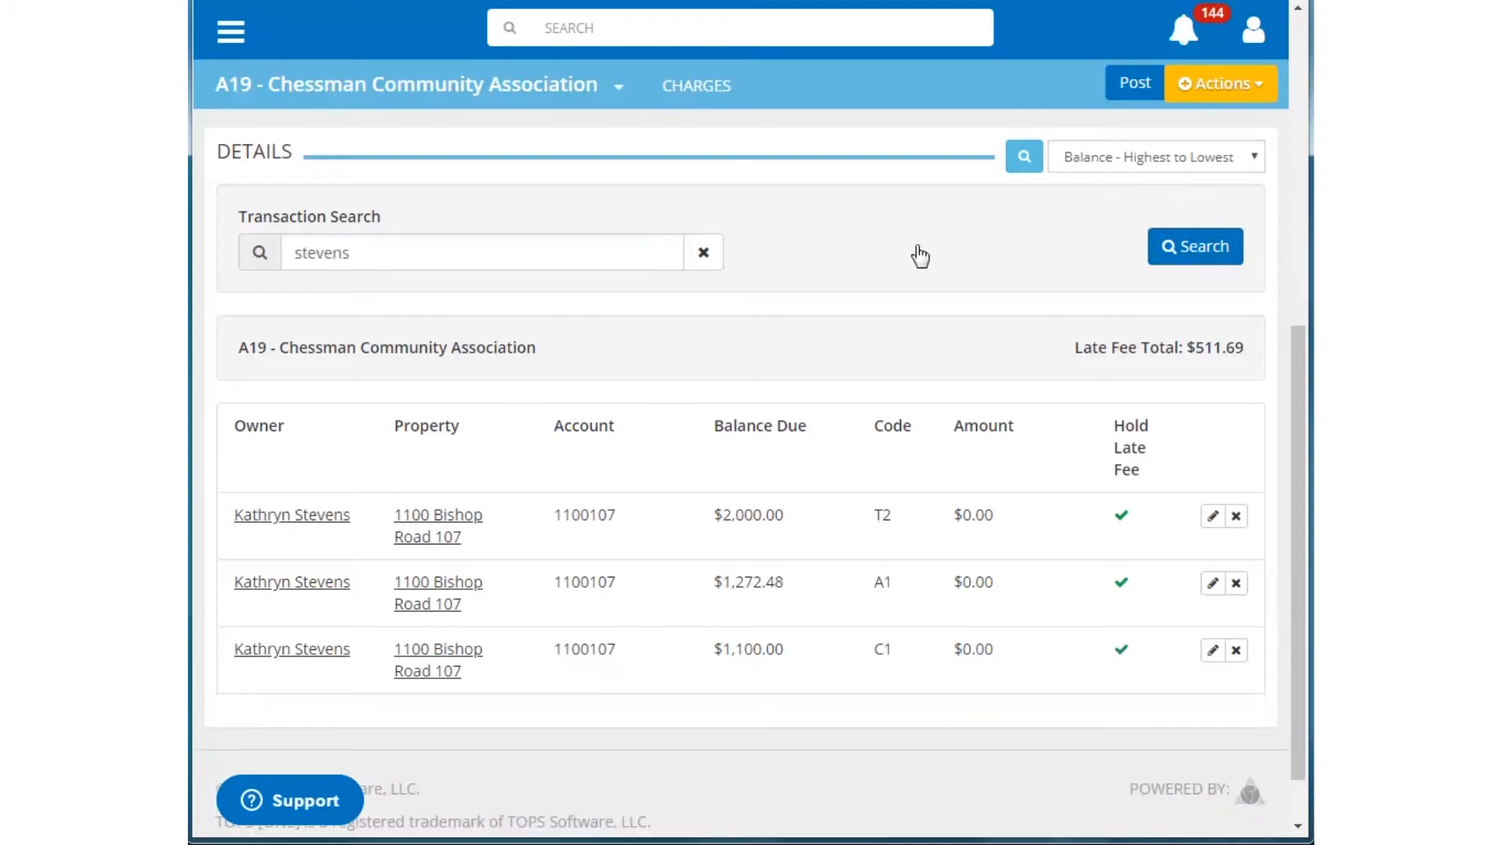
click(702, 254)
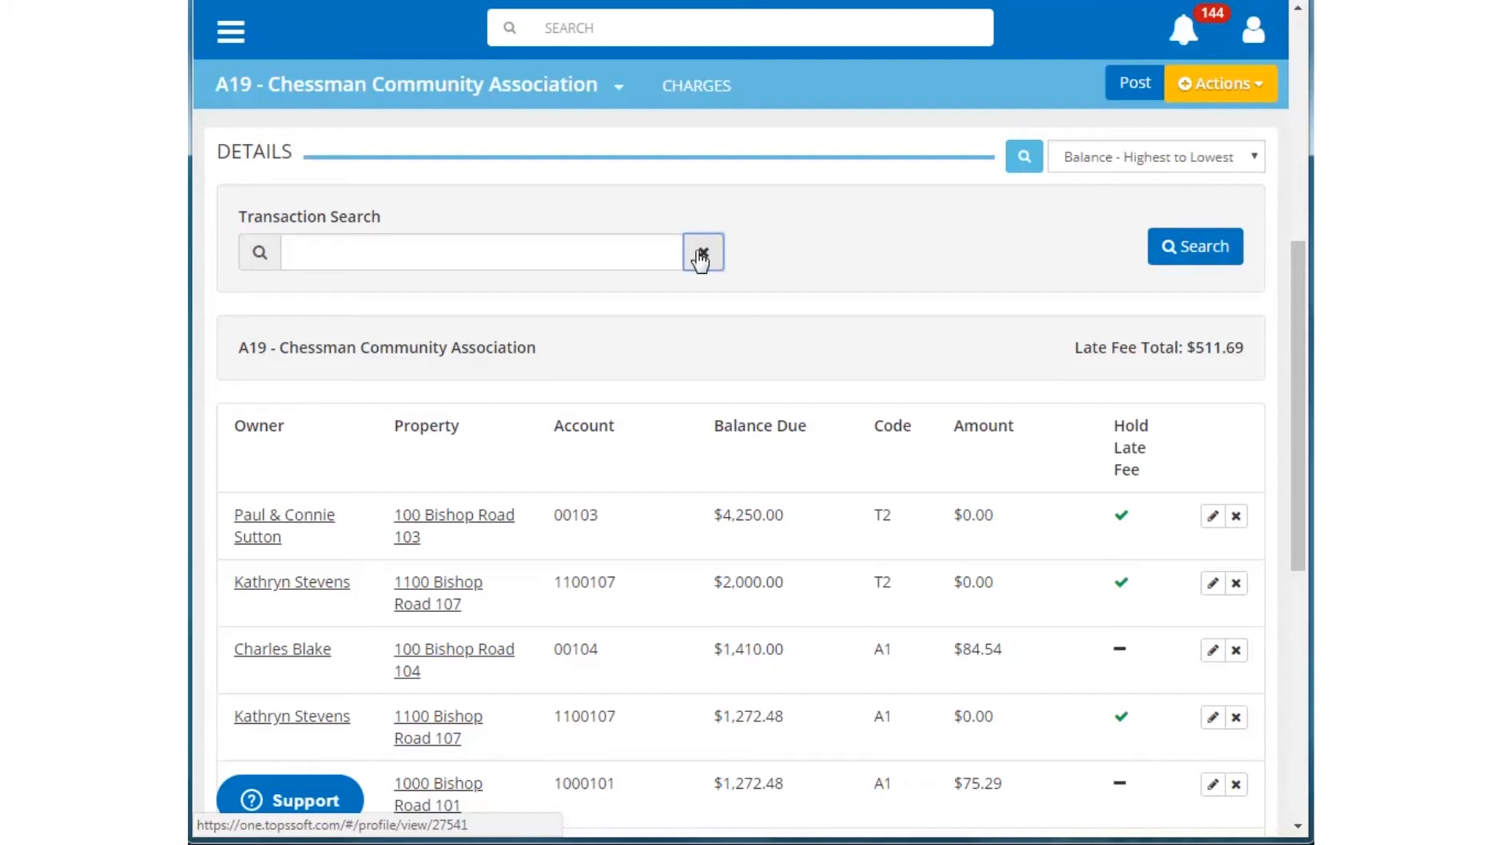
click(294, 519)
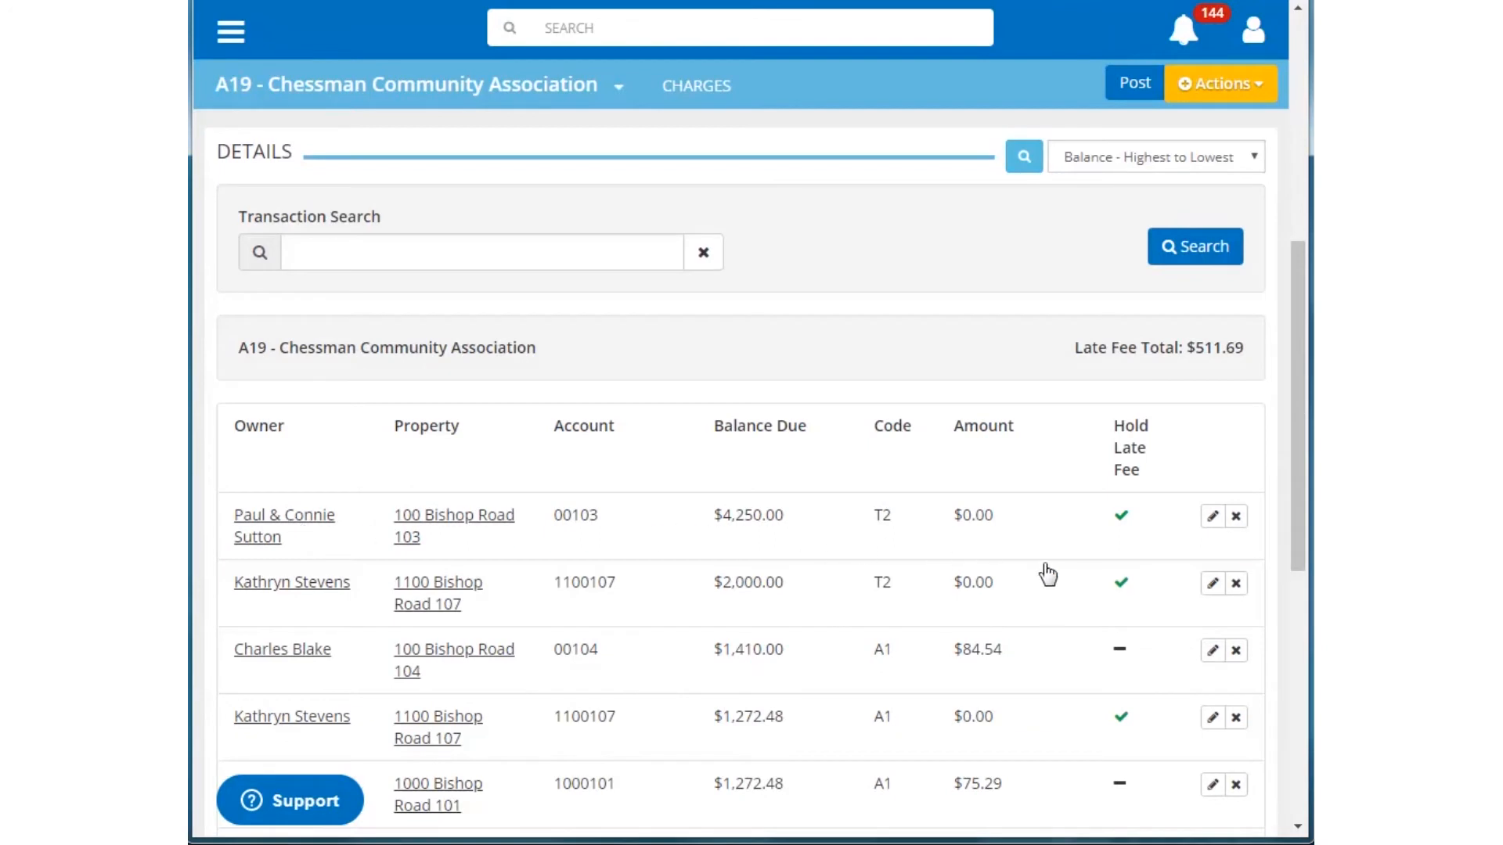
- Set the late fee amount to 0 for the A1 entry with the $1,410.00 balance and post the batch
click(1212, 651)
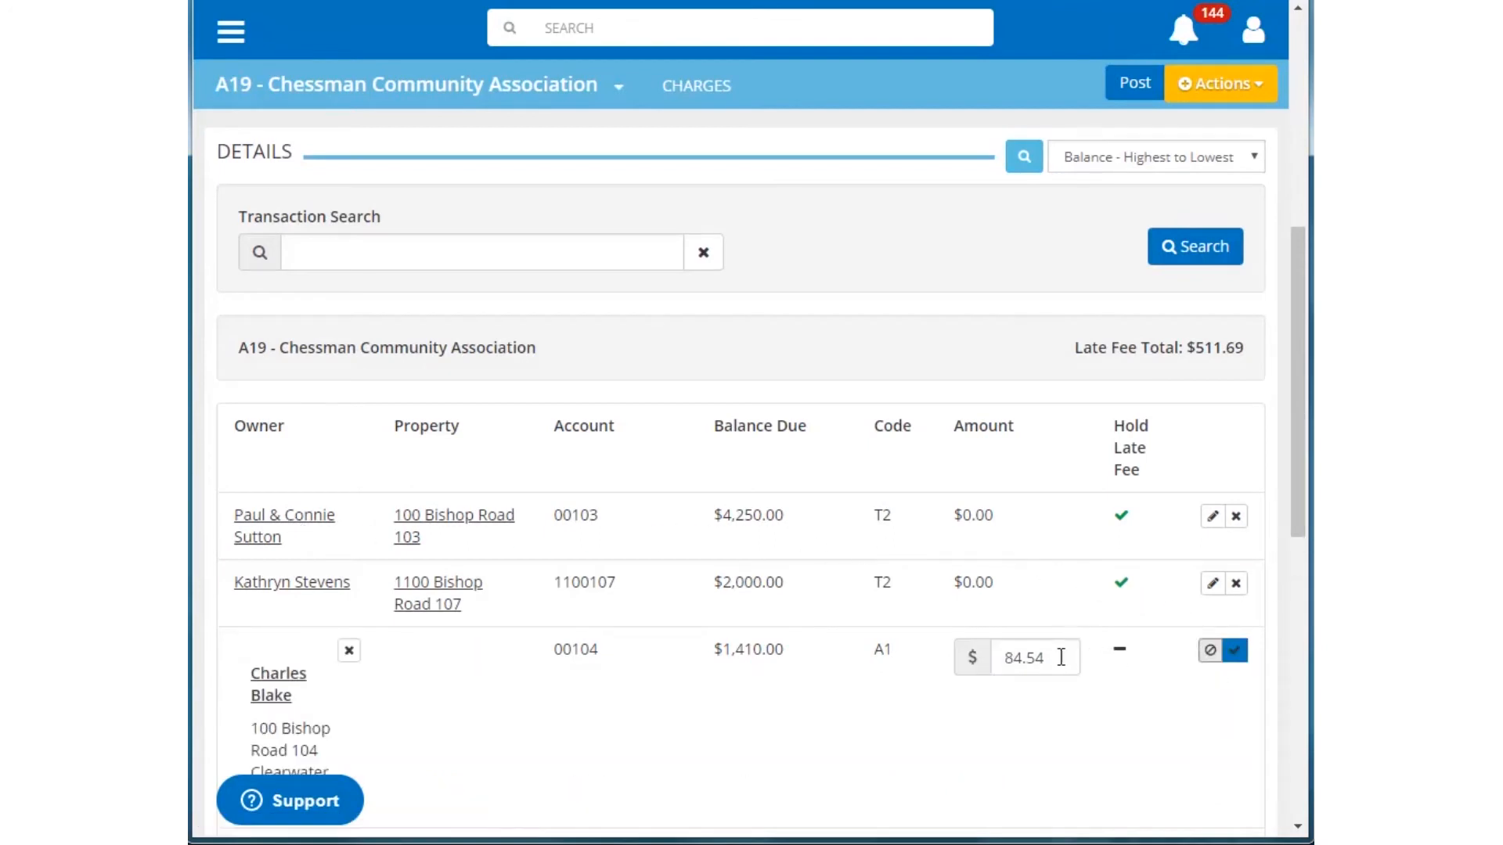
drag(1060, 656, 996, 656)
text(0)
click(1235, 652)
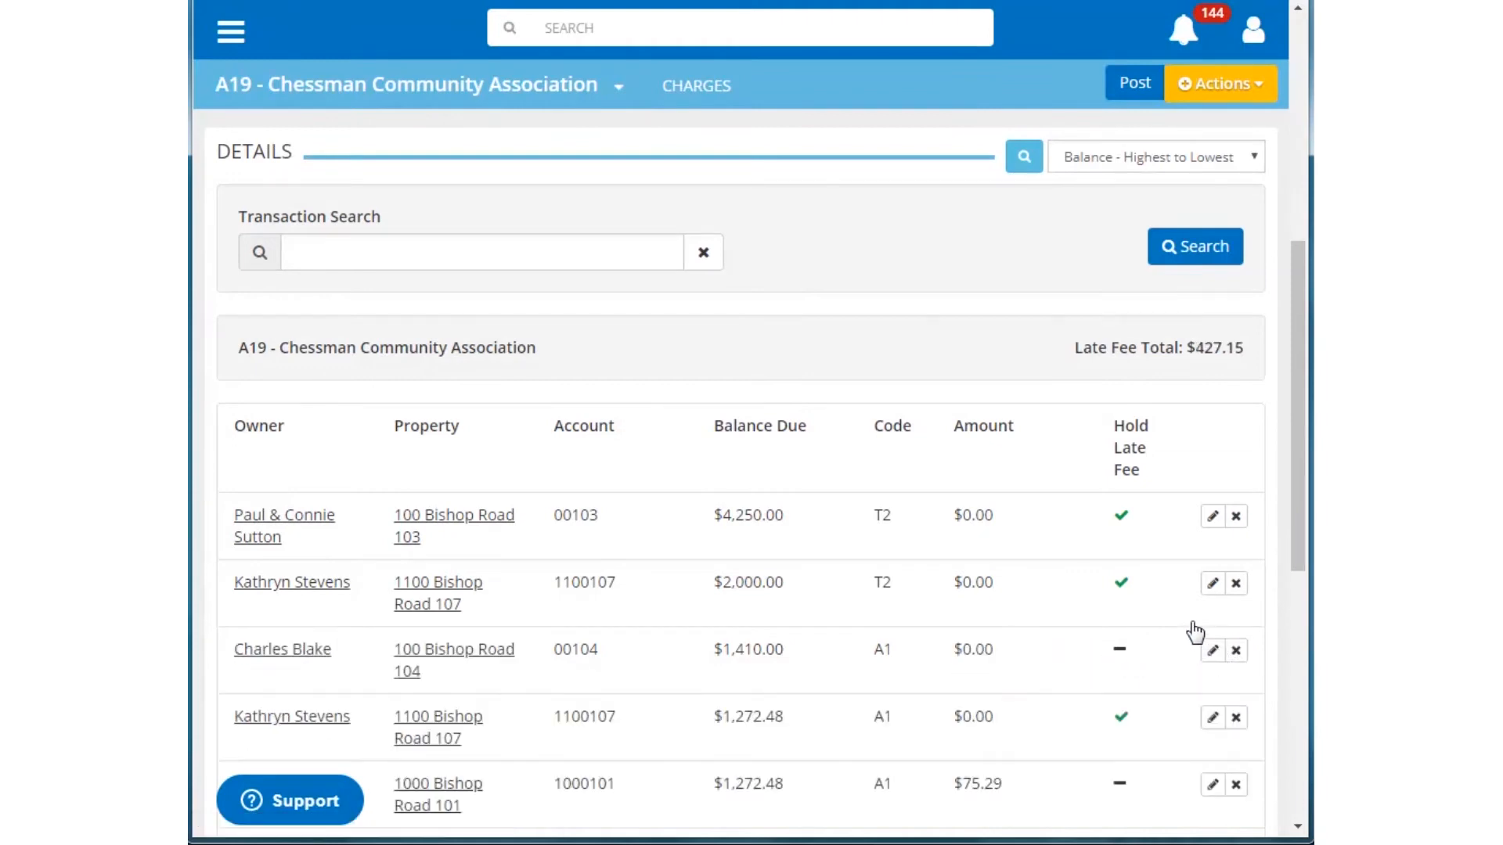
click(1135, 82)
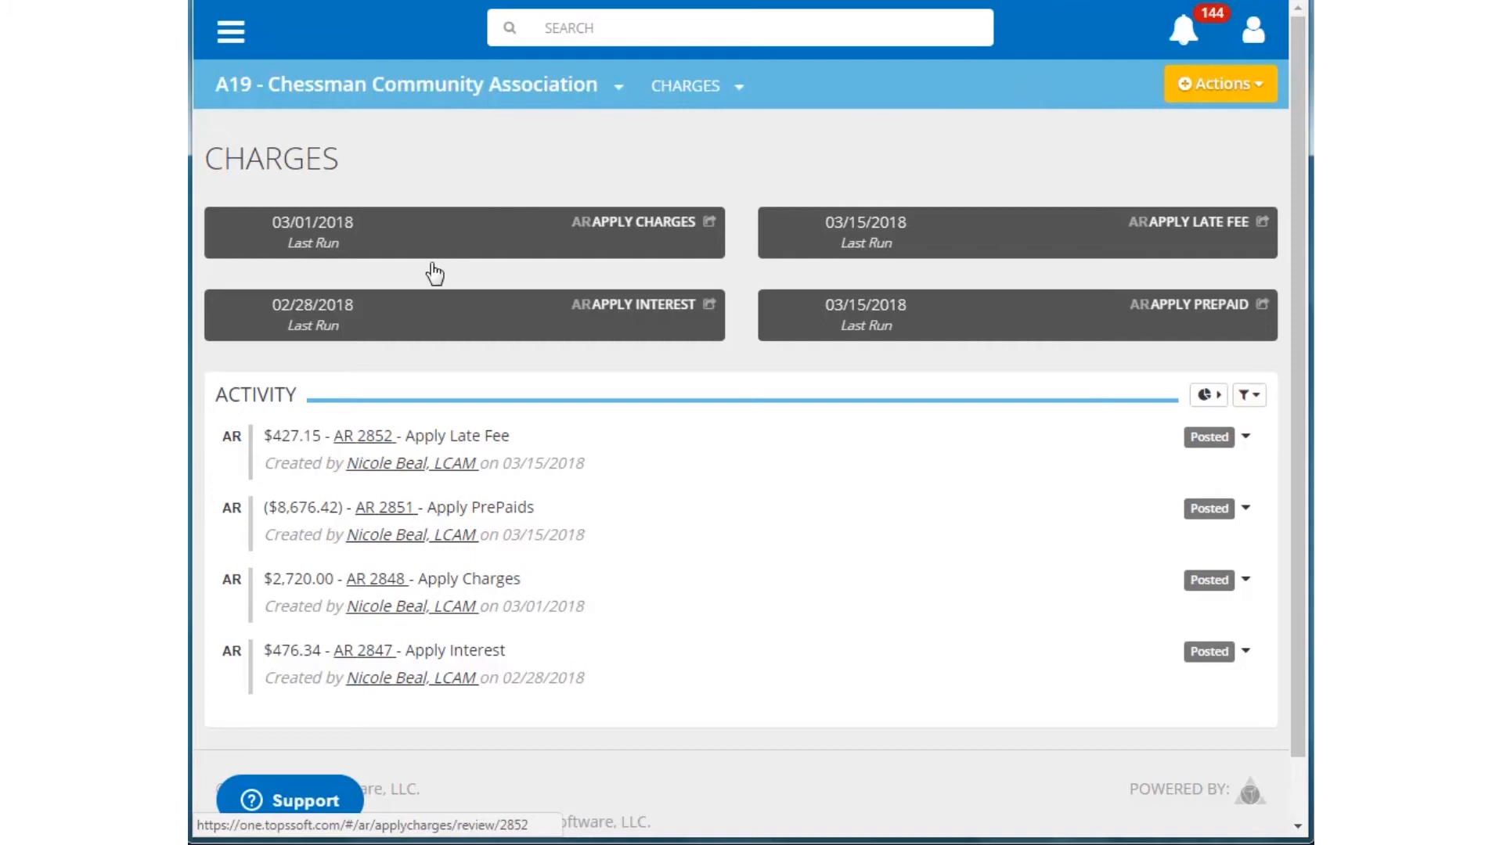
- Open the posted 03/15/2018 Apply Late Fee batch from the charges activity and open its print preview
click(375, 446)
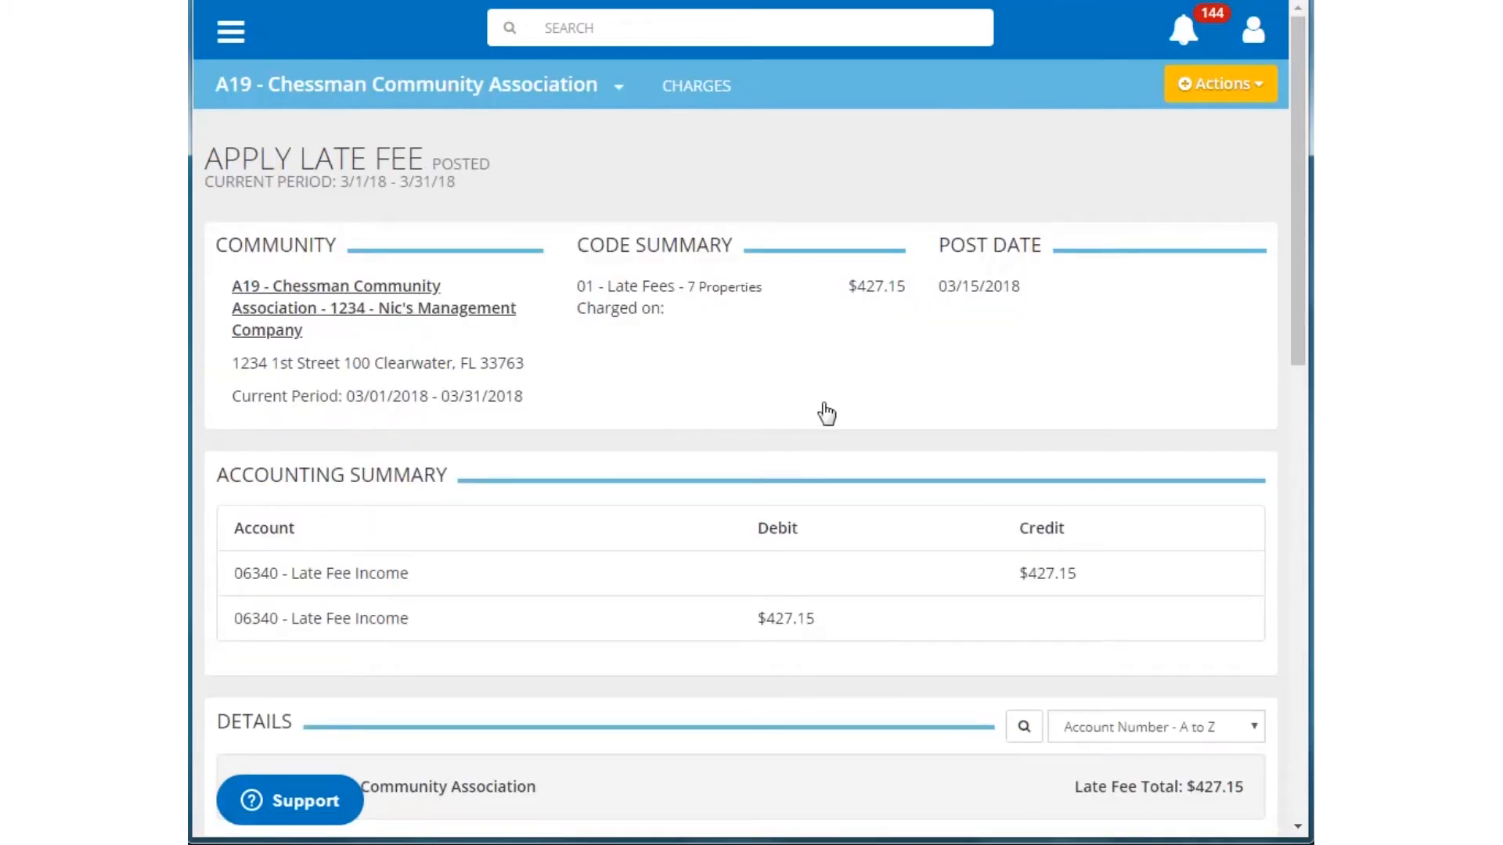
click(1218, 86)
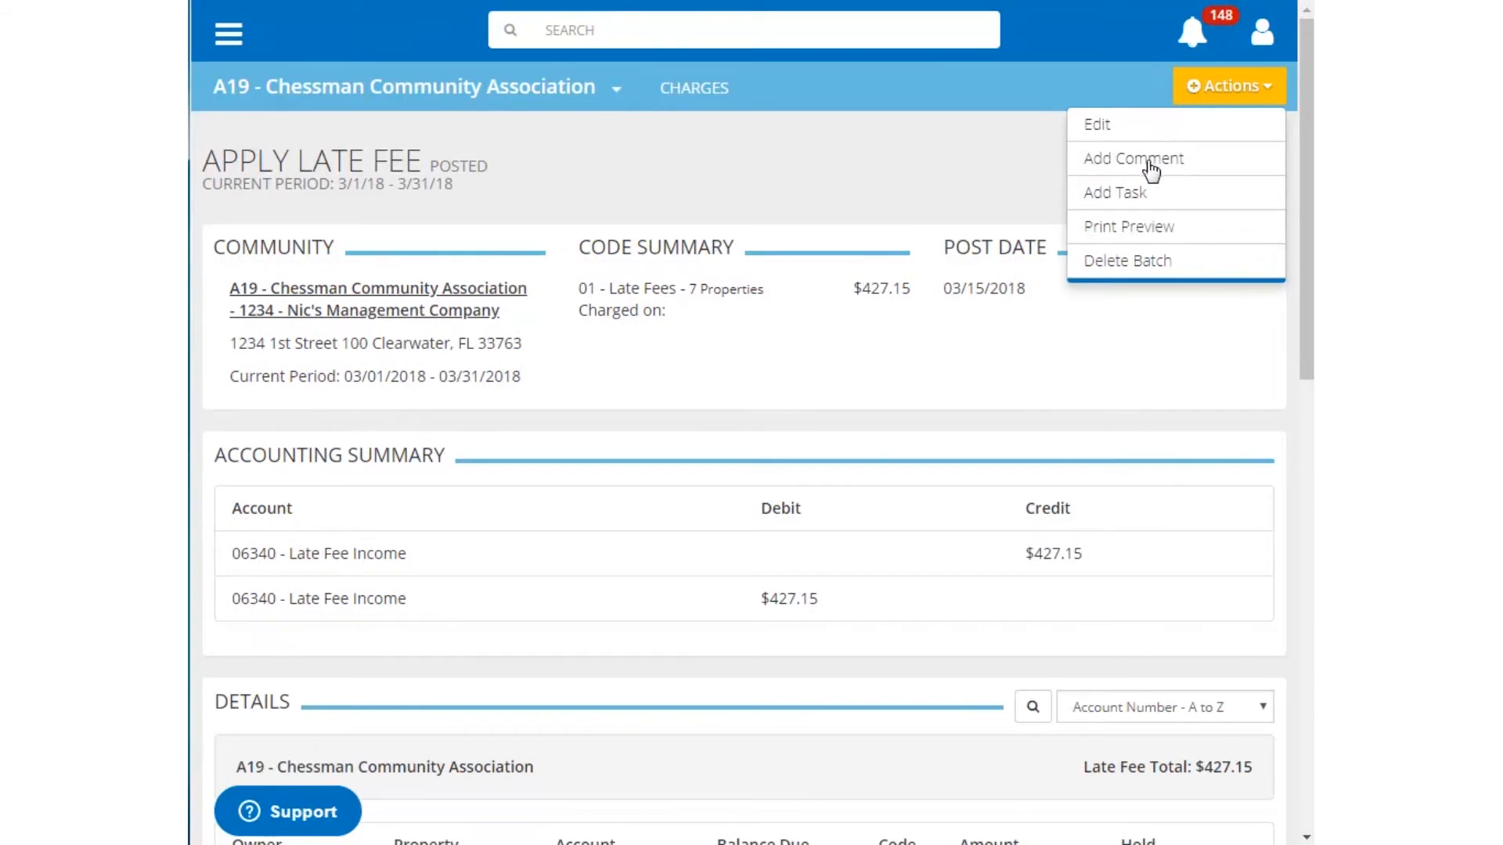
click(1147, 233)
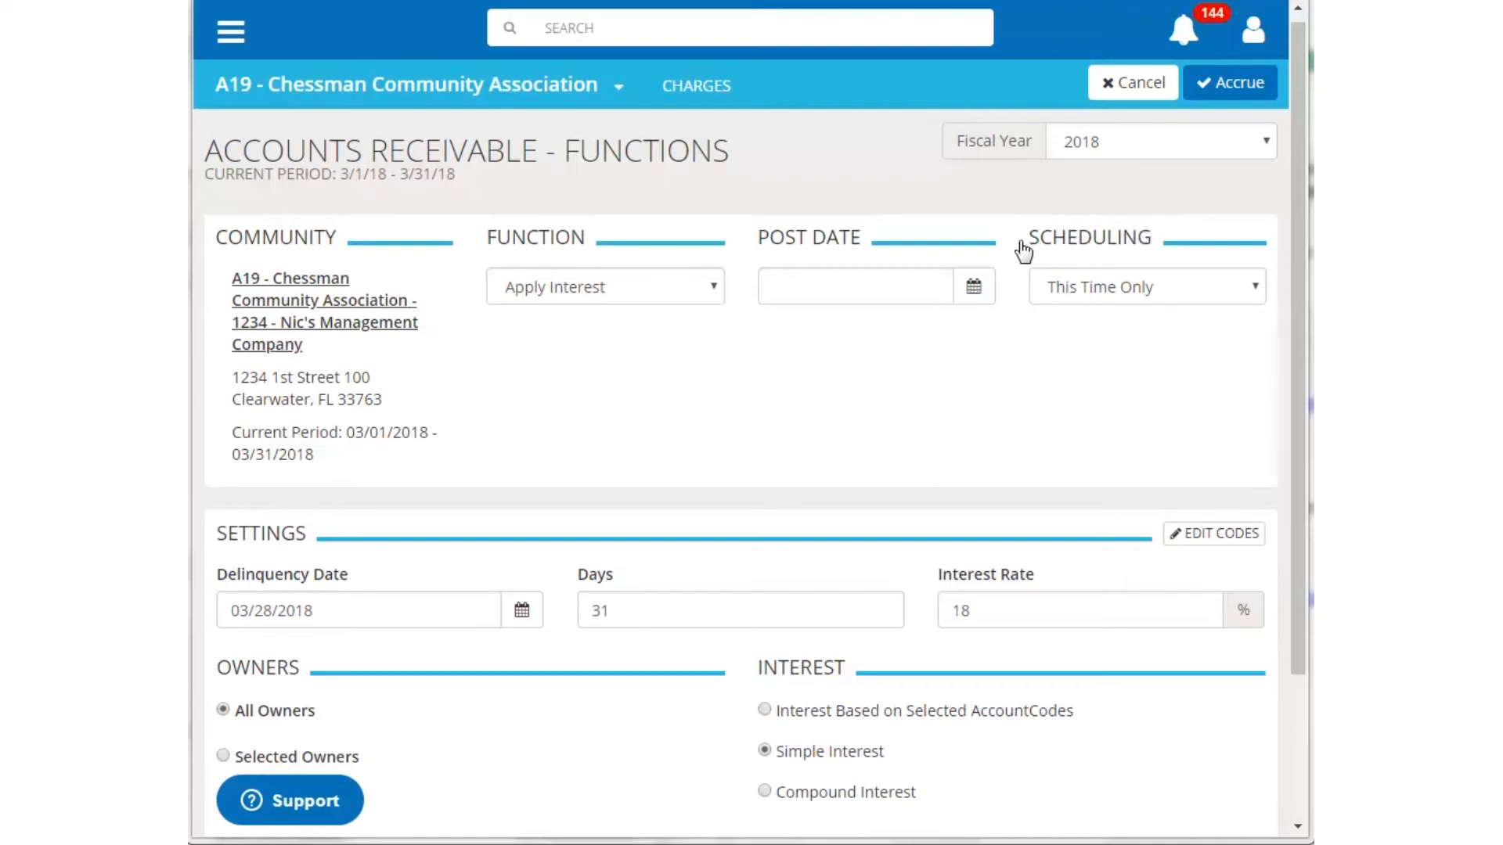
- Set both the post date and the delinquency date of the Apply Interest function to 03/31/2018
click(975, 291)
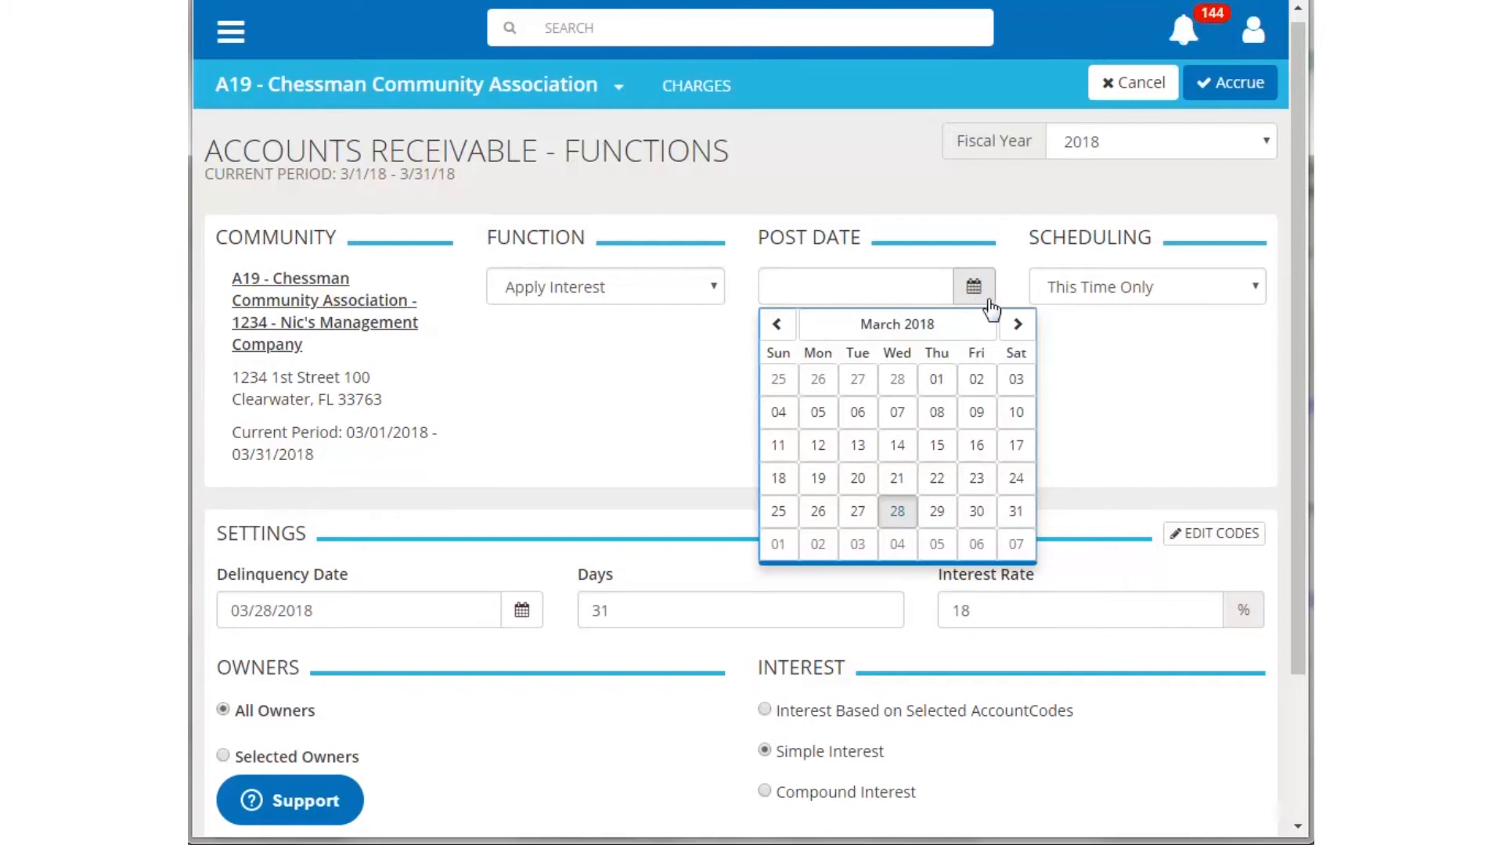
click(1015, 513)
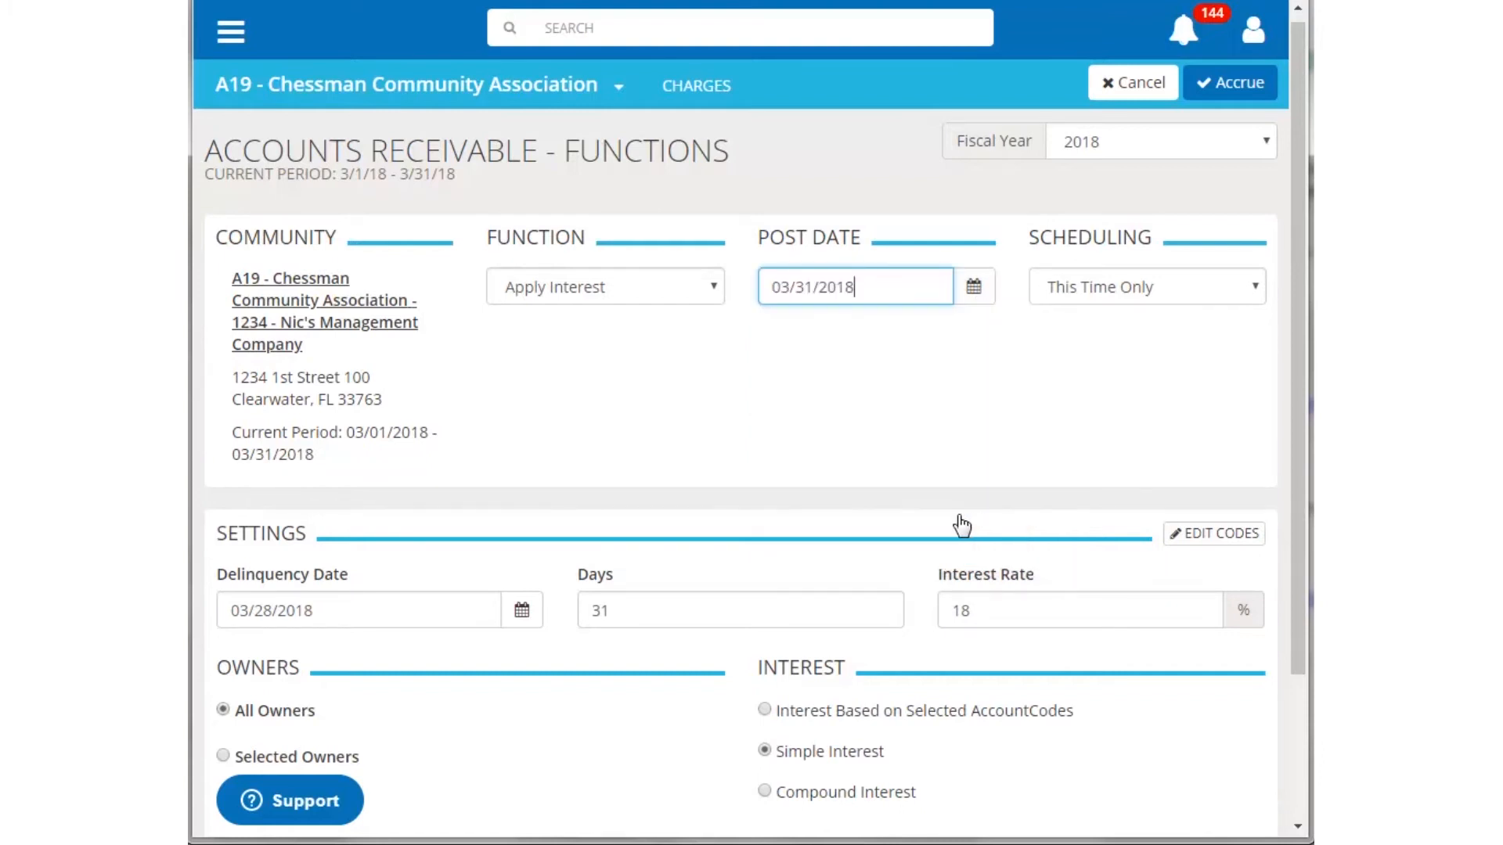
click(522, 609)
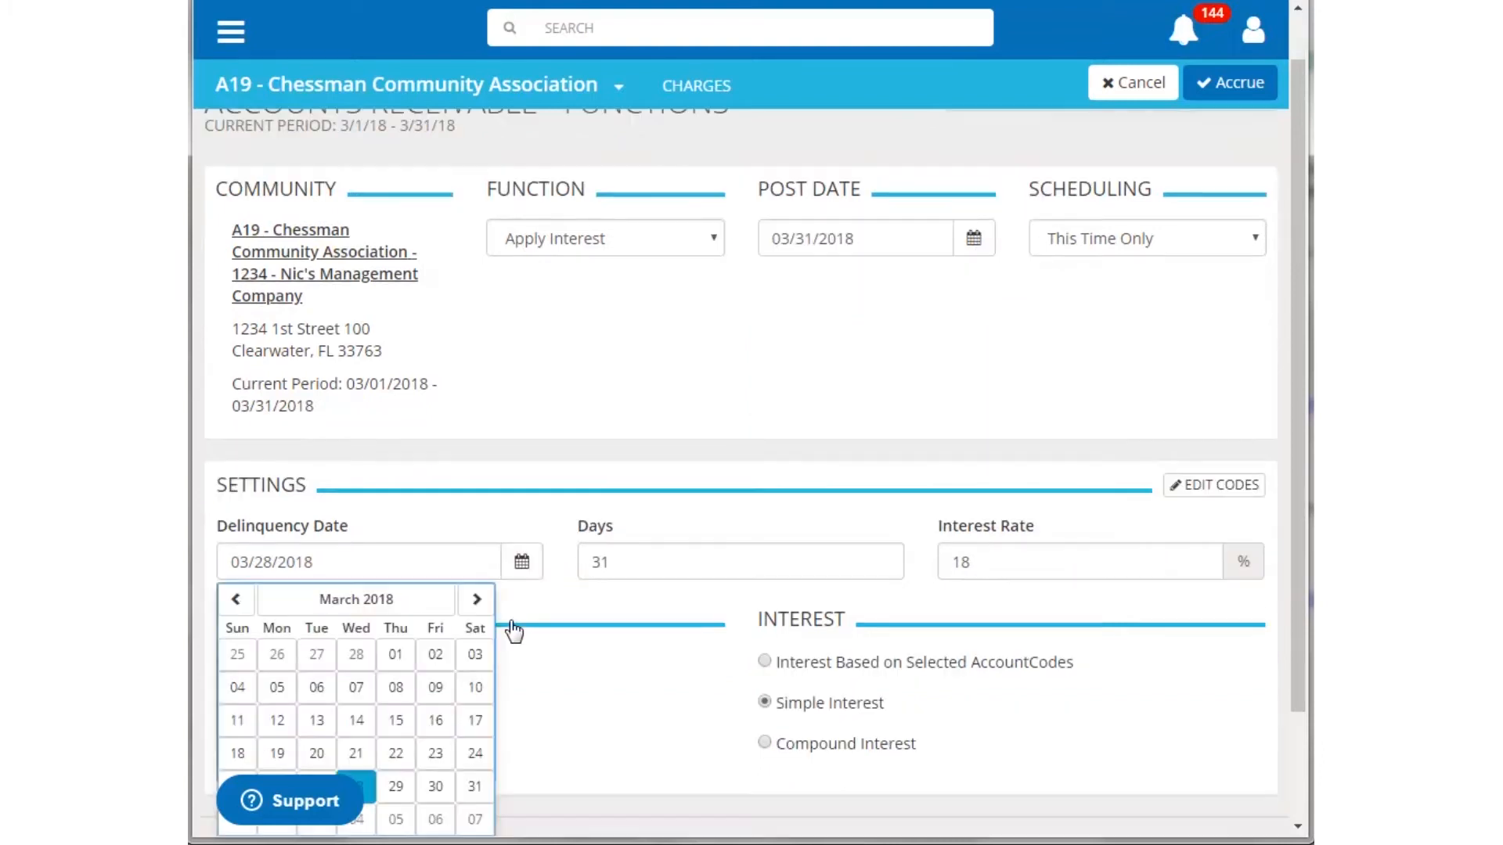
click(475, 789)
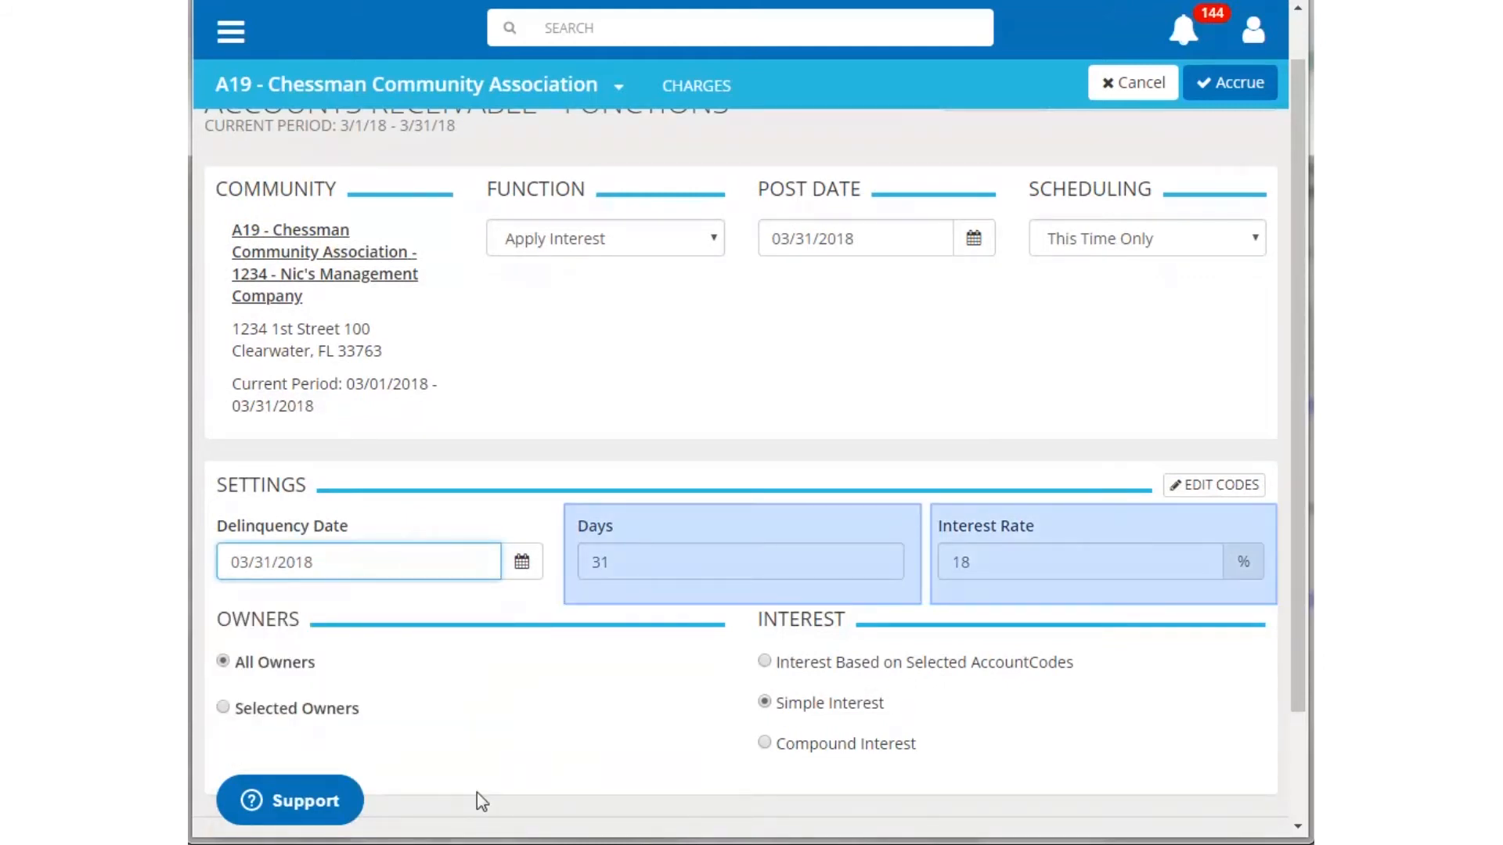
- Choose interest based on selected account codes and accrue the interest
click(765, 662)
mouse_move(1299, 141)
mouse_down()
mouse_move(1268, 412)
mouse_move(1261, 547)
mouse_move(1276, 555)
mouse_move(1312, 118)
mouse_up()
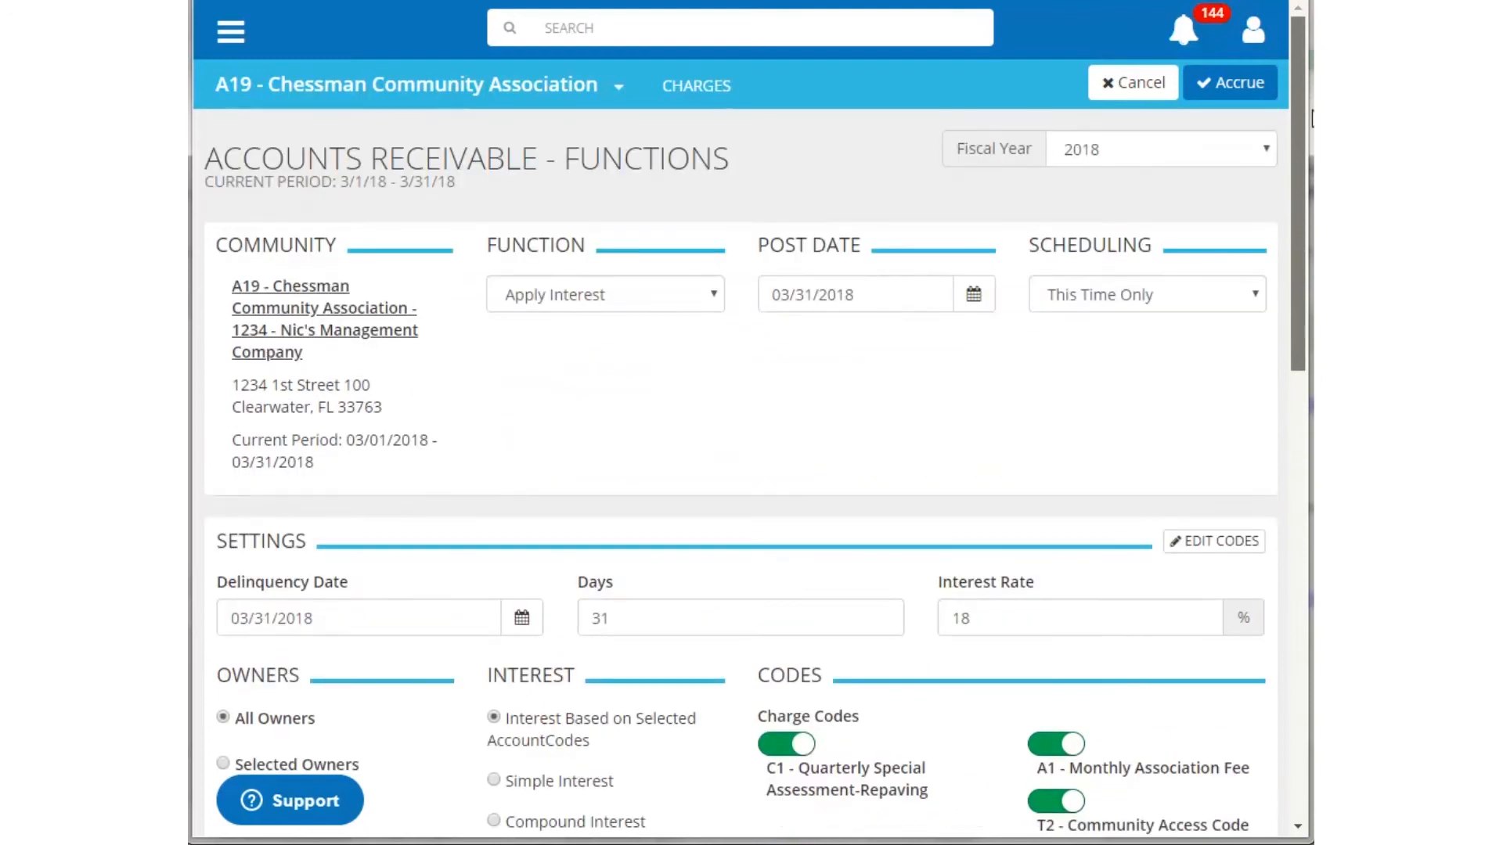
click(1250, 88)
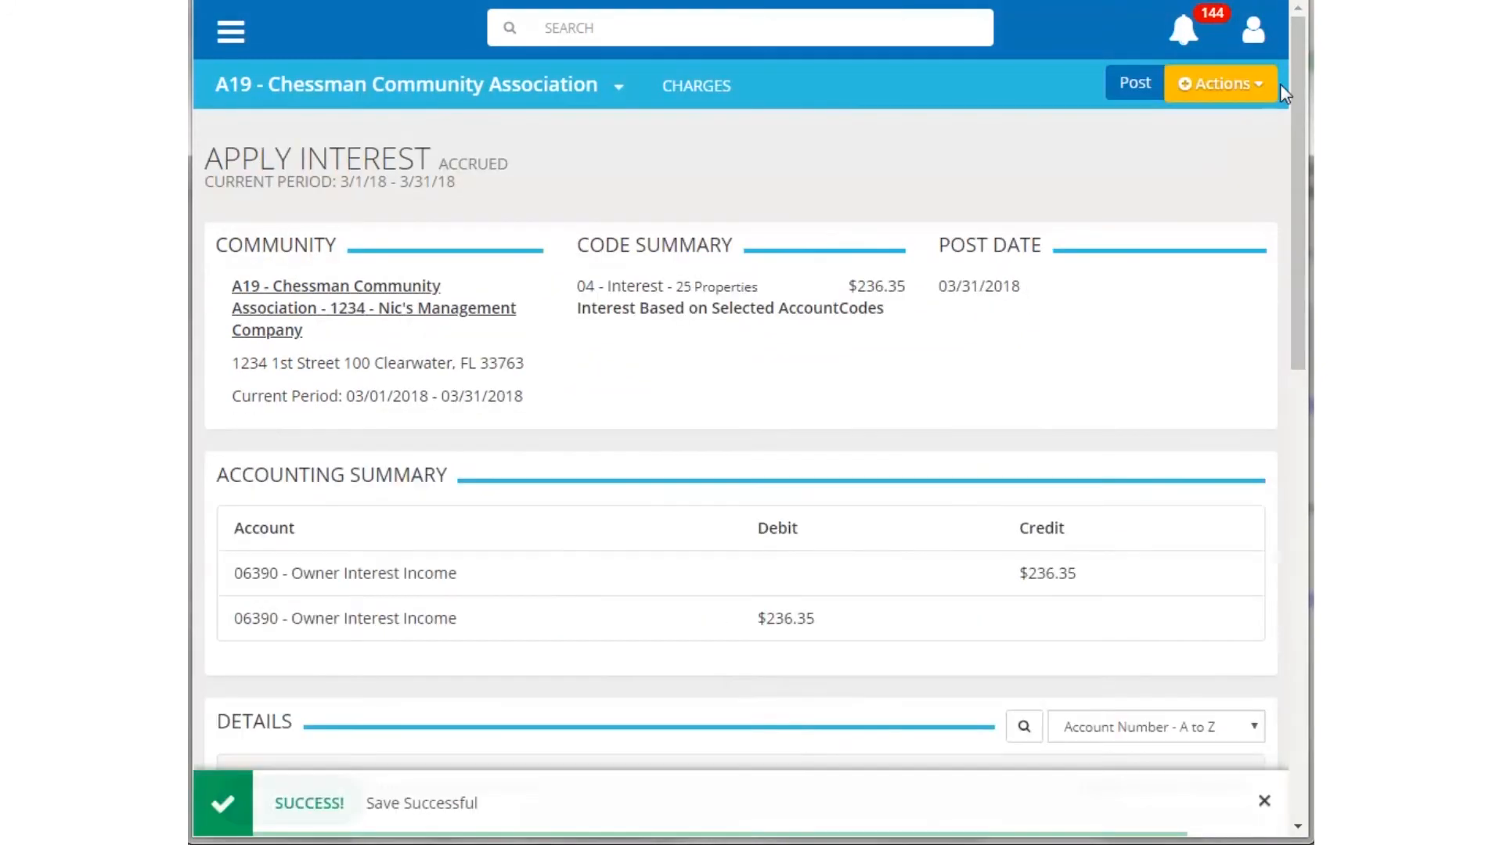
- Examine the sort choices and the search option in the details of the accrued Apply Interest batch
drag(1299, 73, 1289, 297)
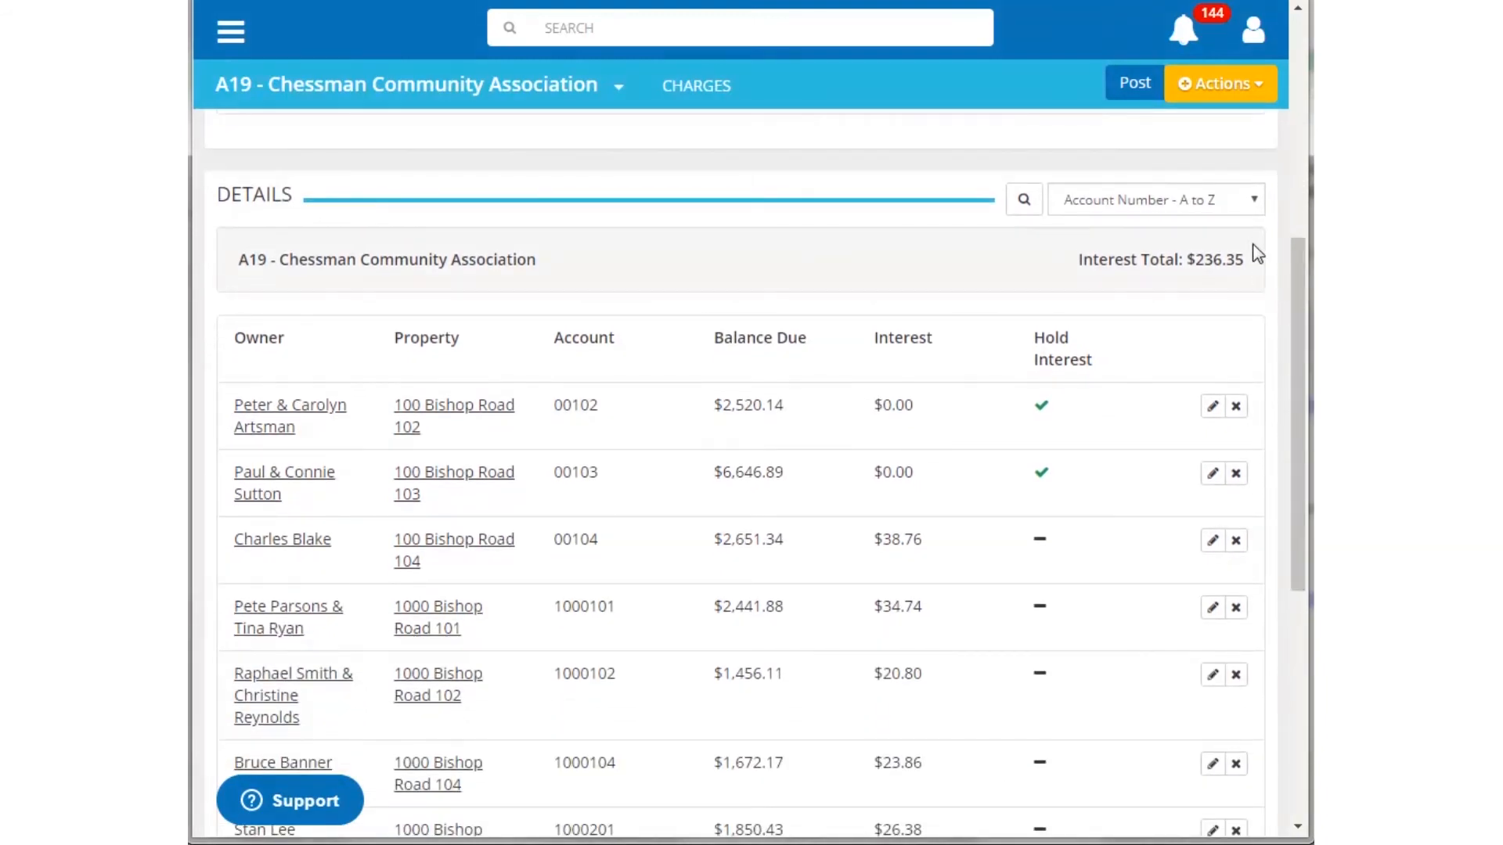
click(1251, 199)
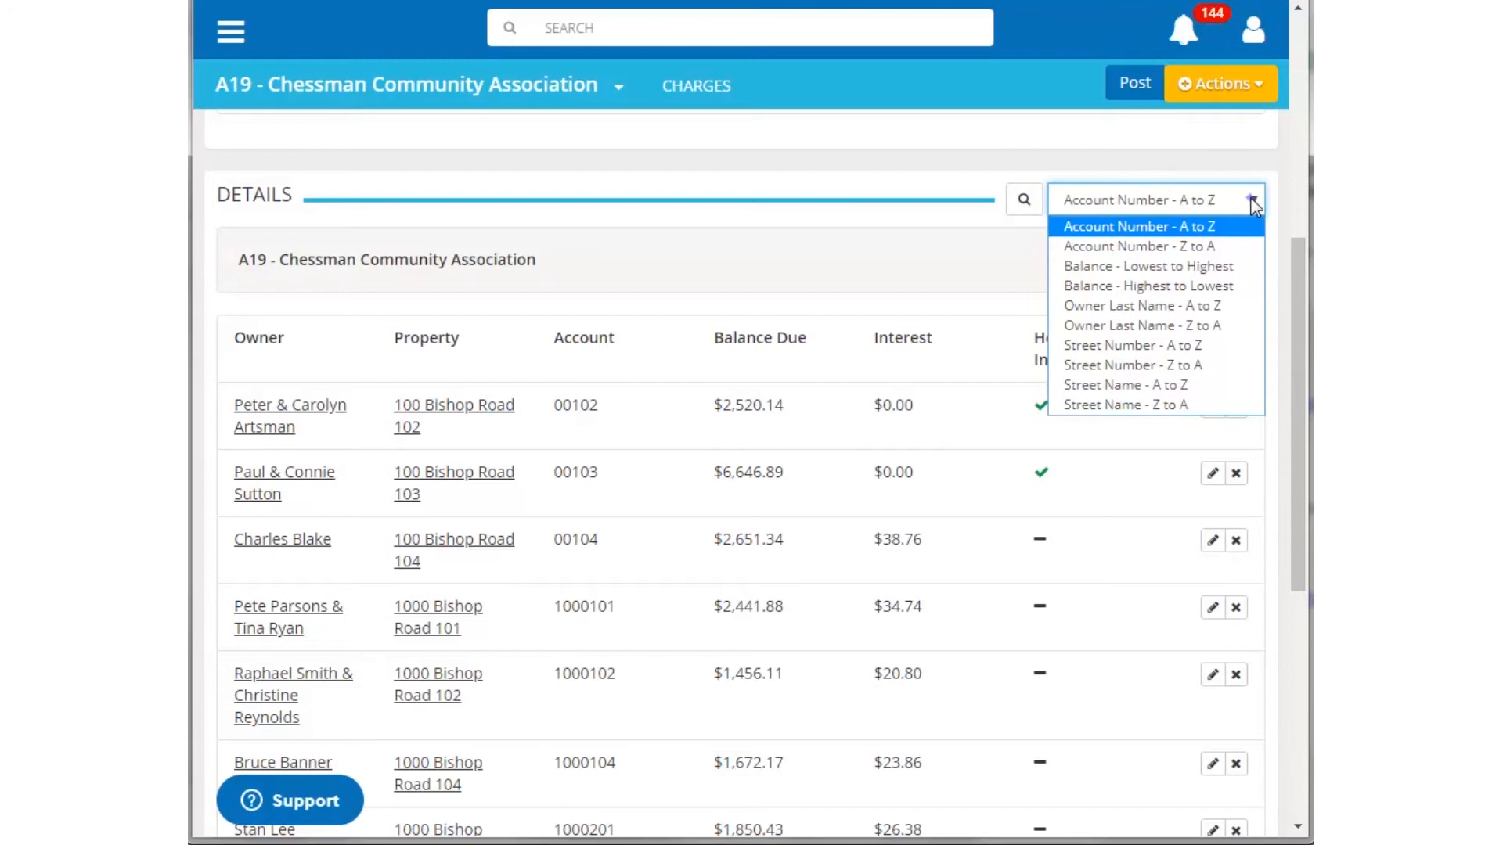
click(1253, 202)
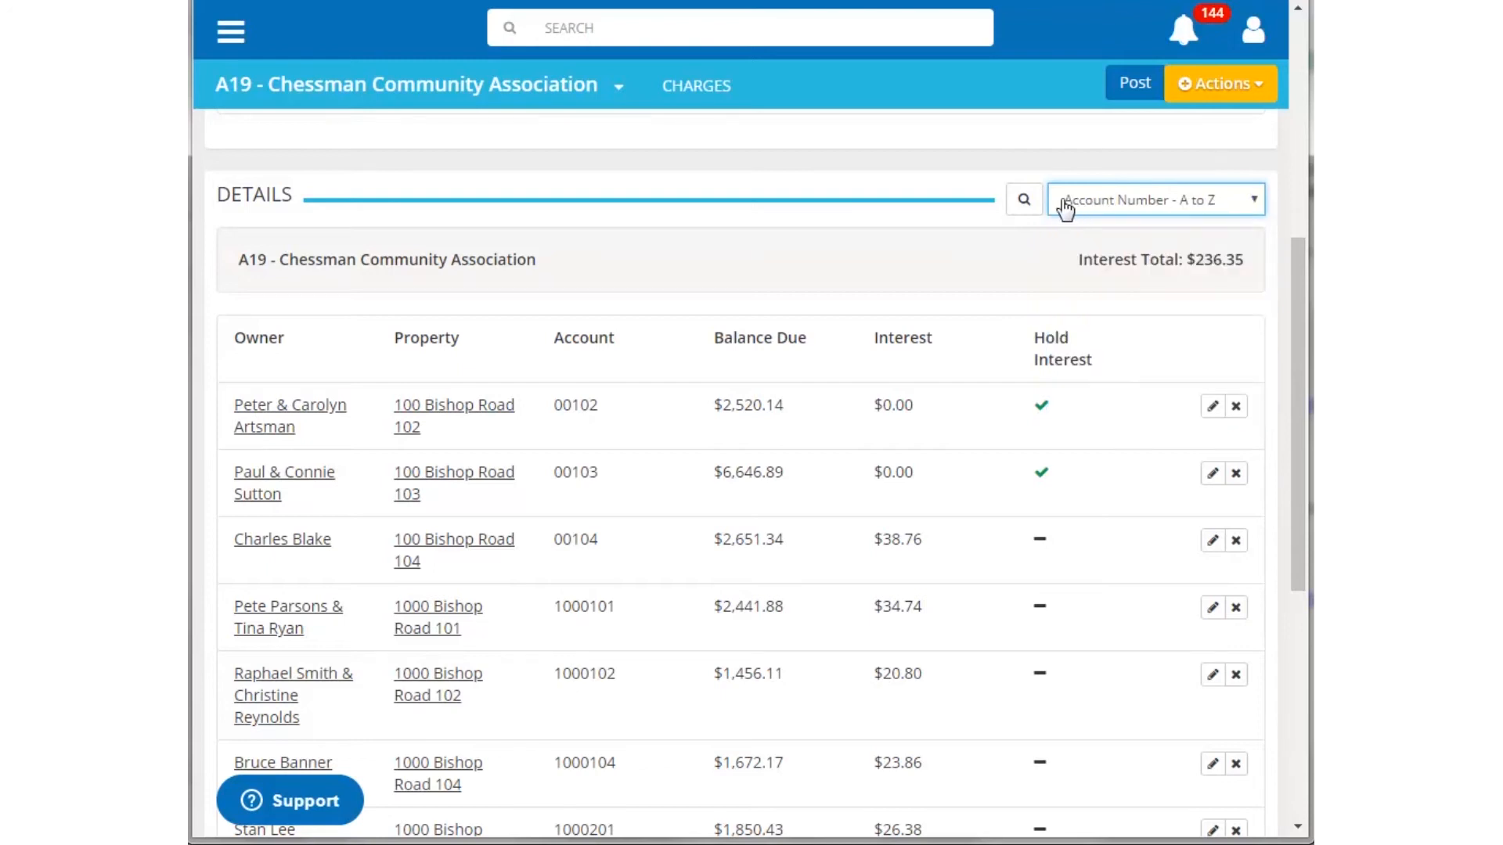
click(1023, 202)
click(1023, 202)
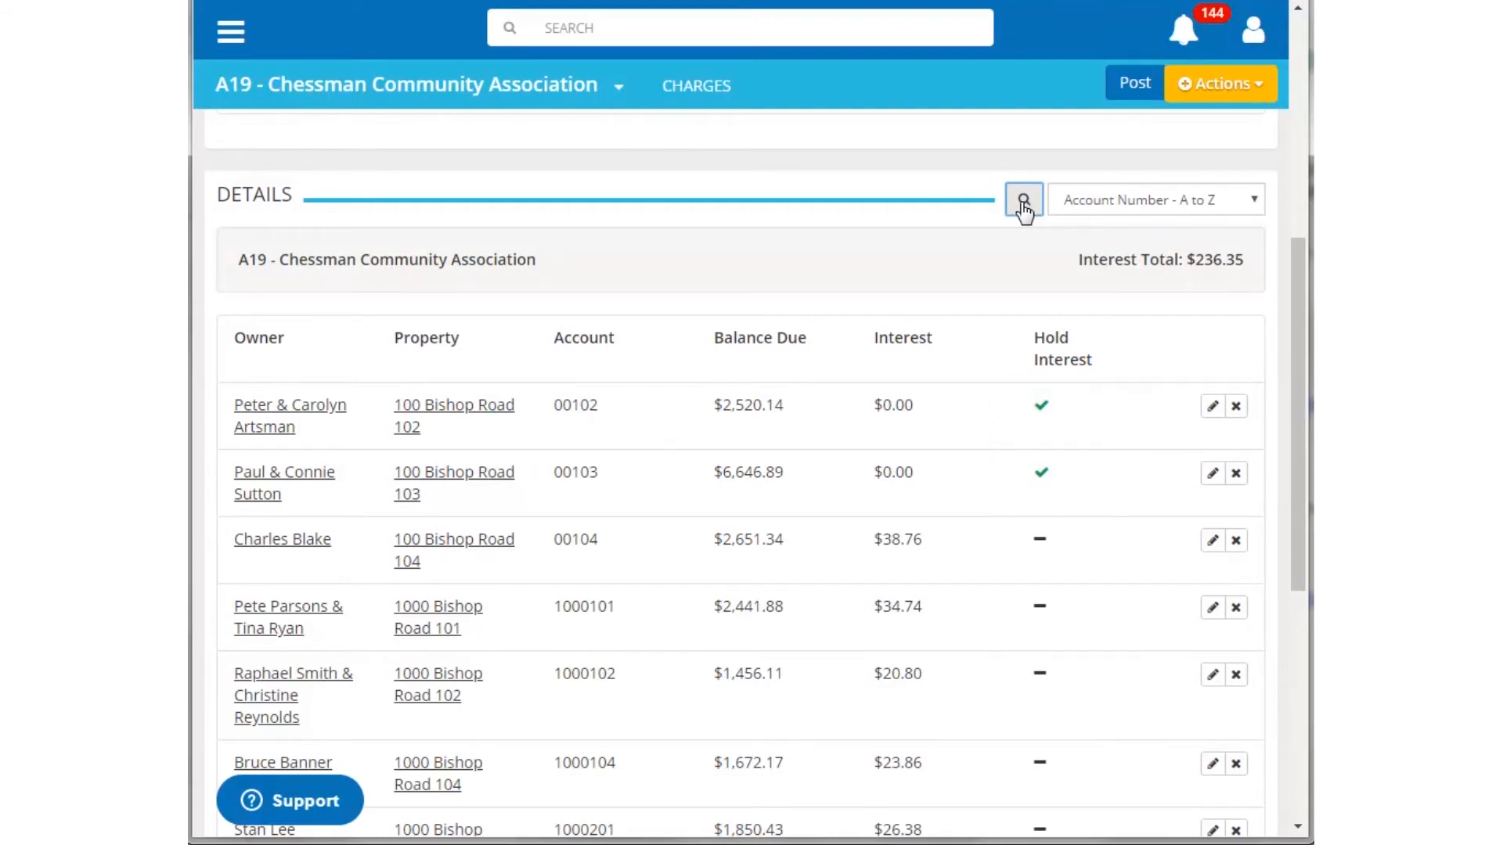
- Open the $38.76 interest entry for editing, cancel the edit, and open the print preview of the Apply Interest batch
click(1213, 542)
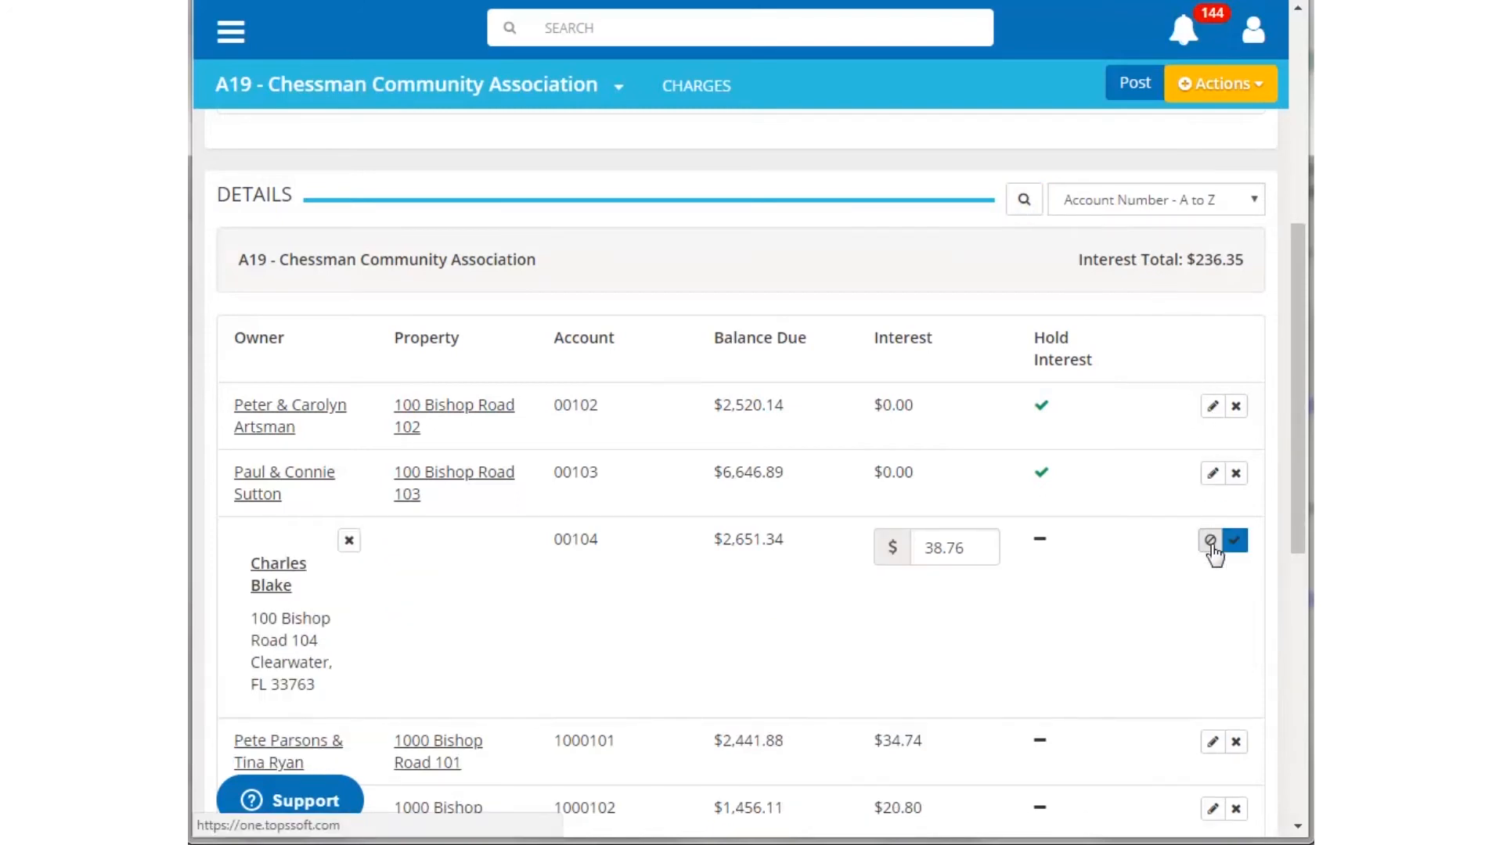
click(1212, 546)
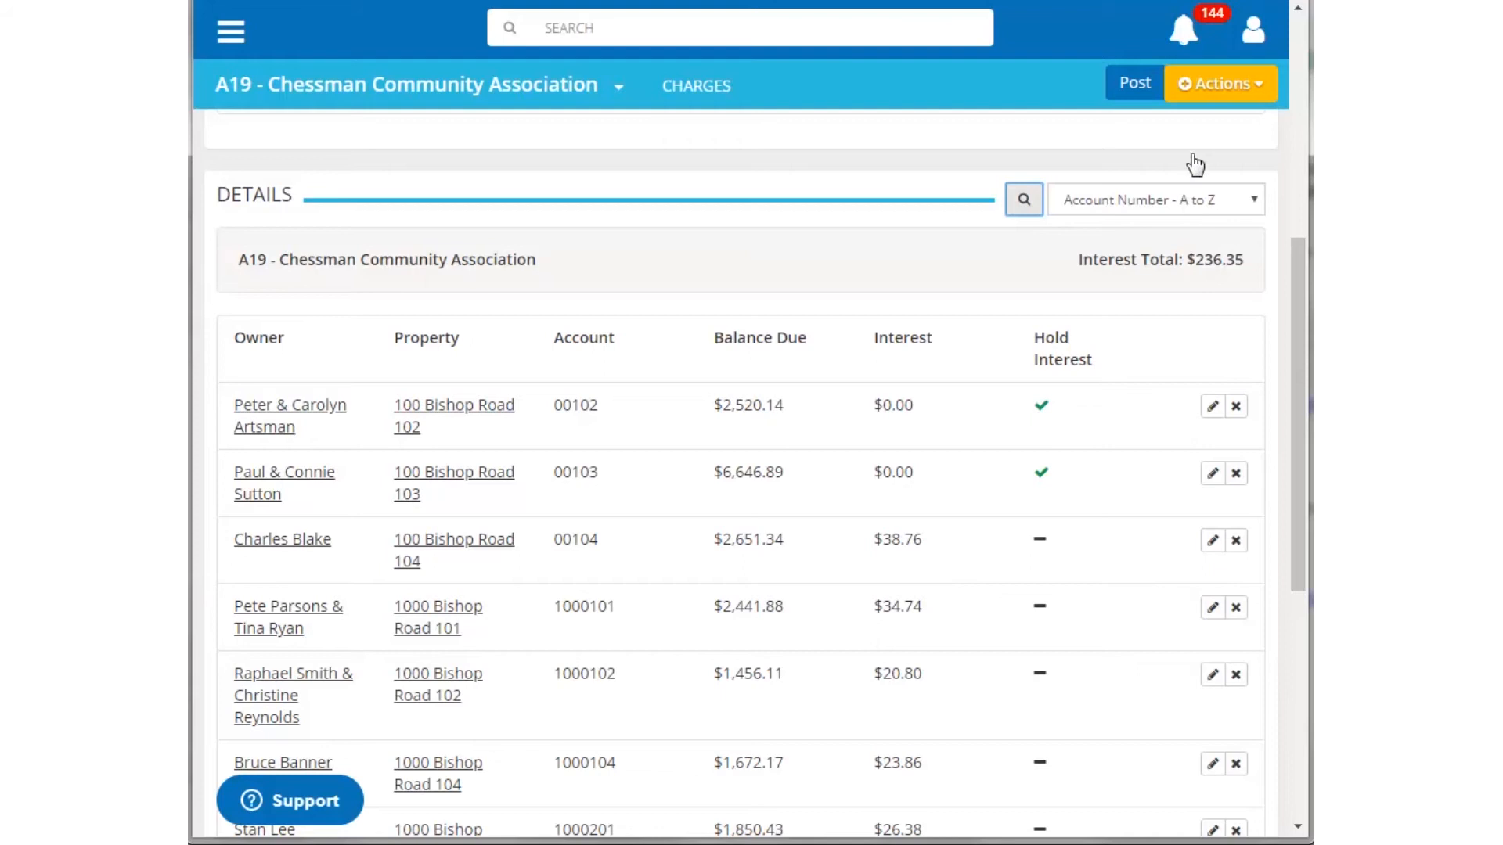
click(1194, 86)
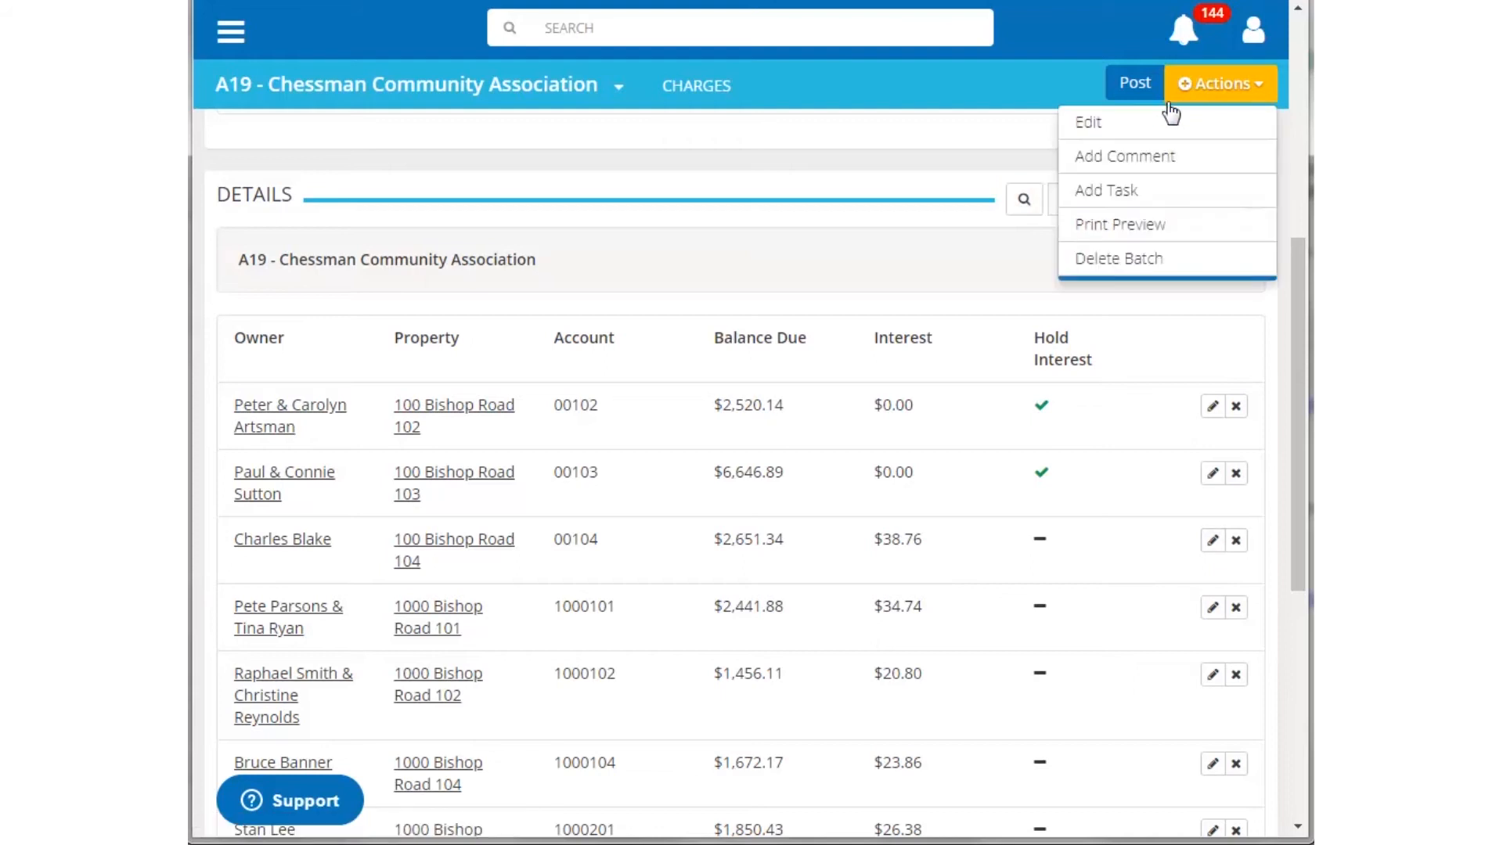
click(1149, 232)
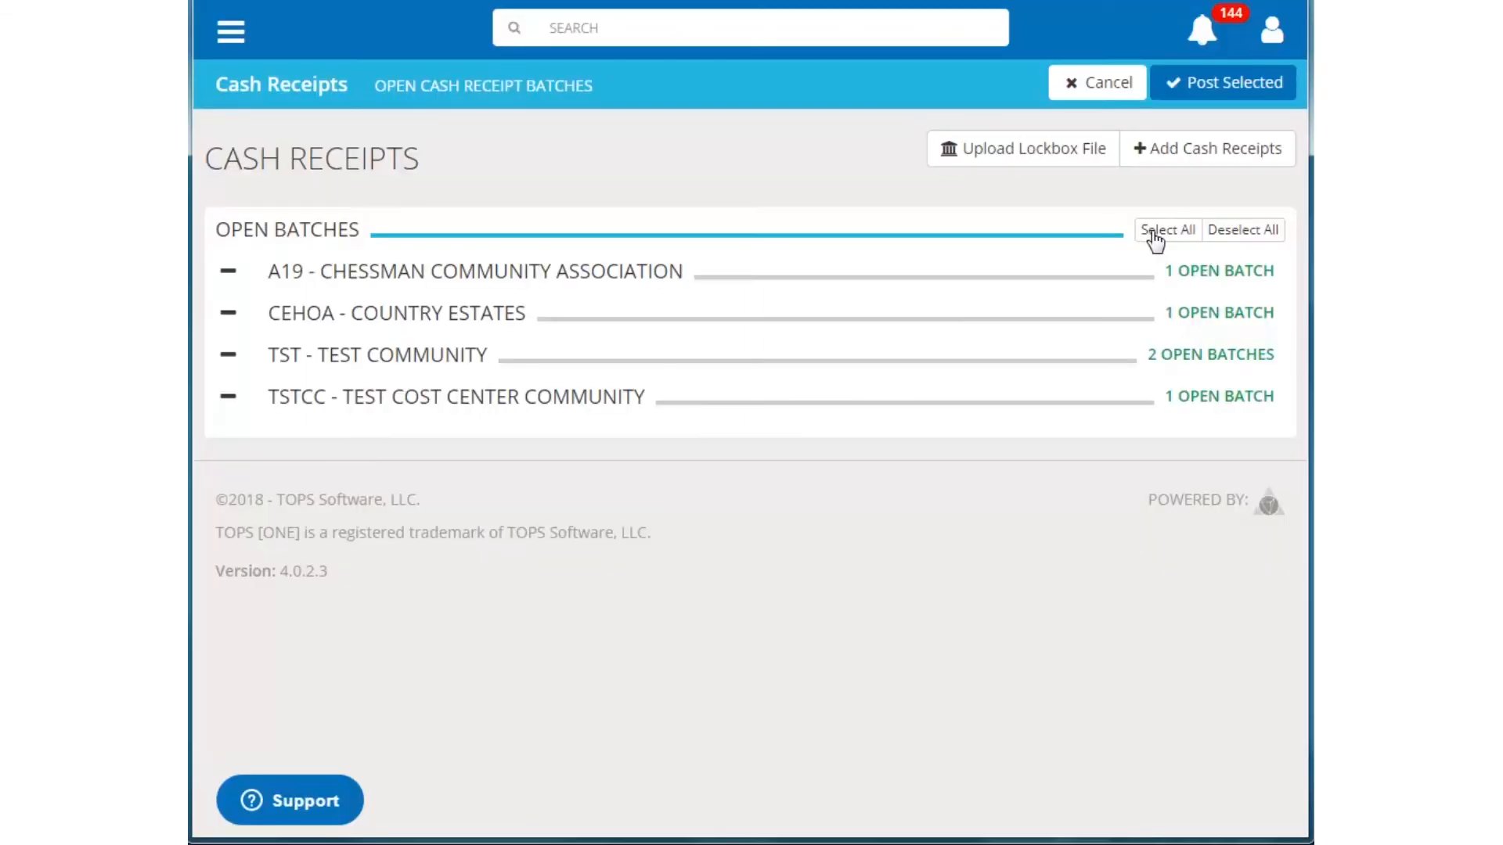
- Check the two open batches of TST - Test Community, select all open cash receipt batches, and post them
click(1162, 232)
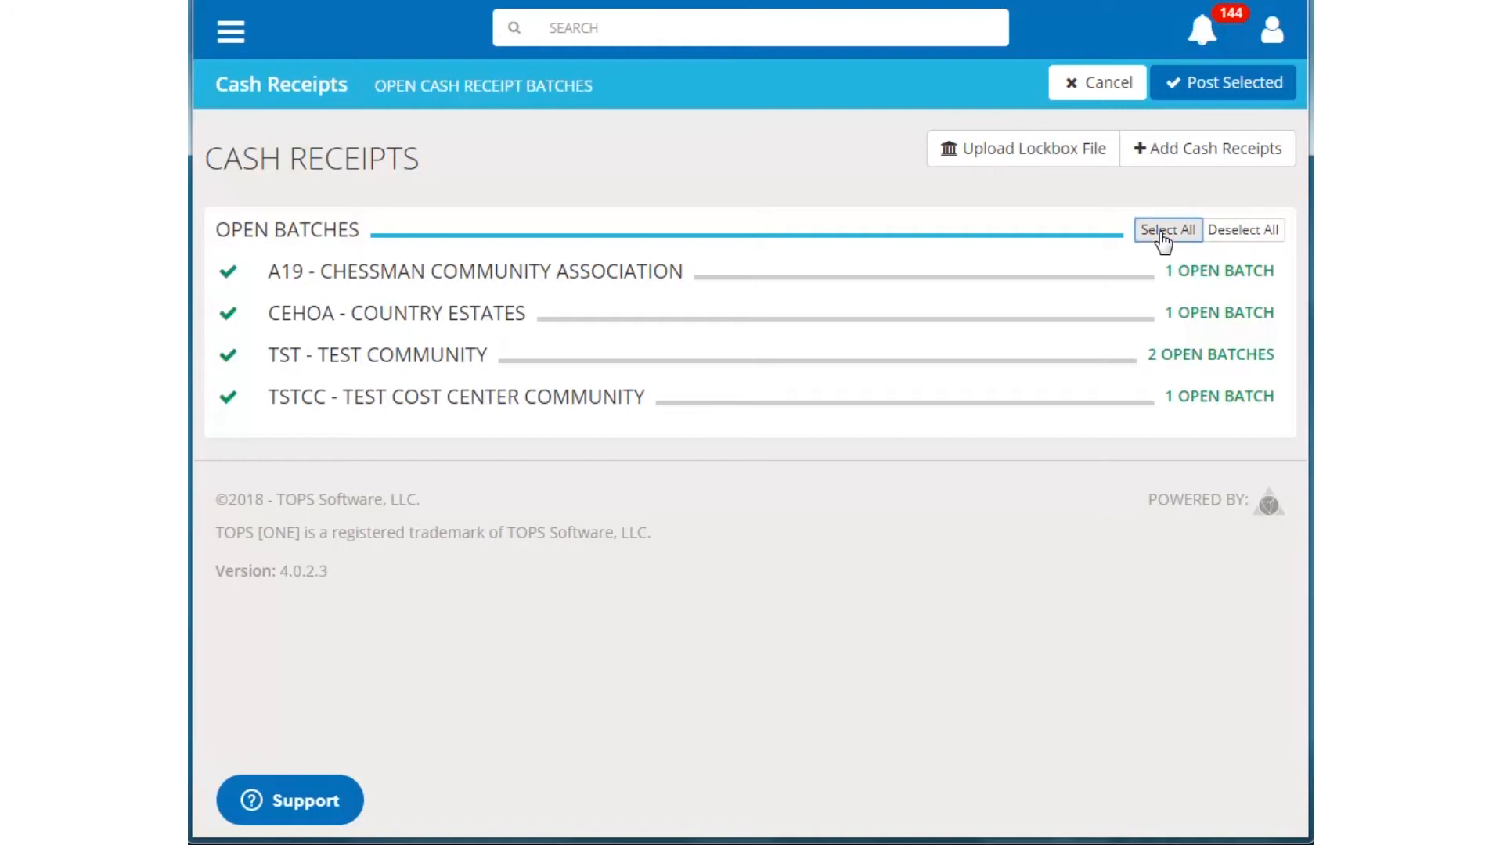
click(800, 365)
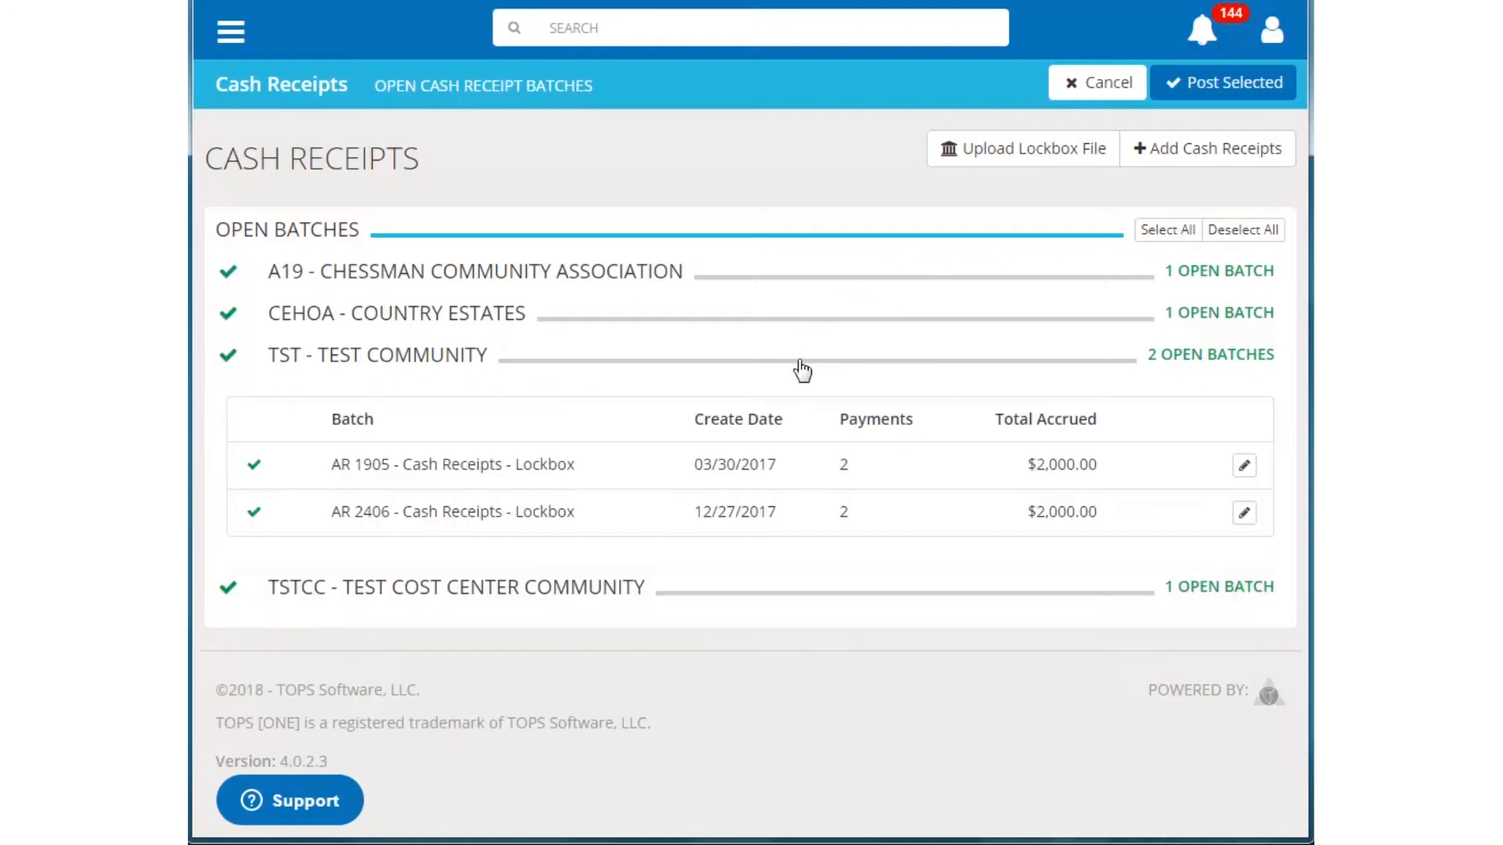
click(800, 365)
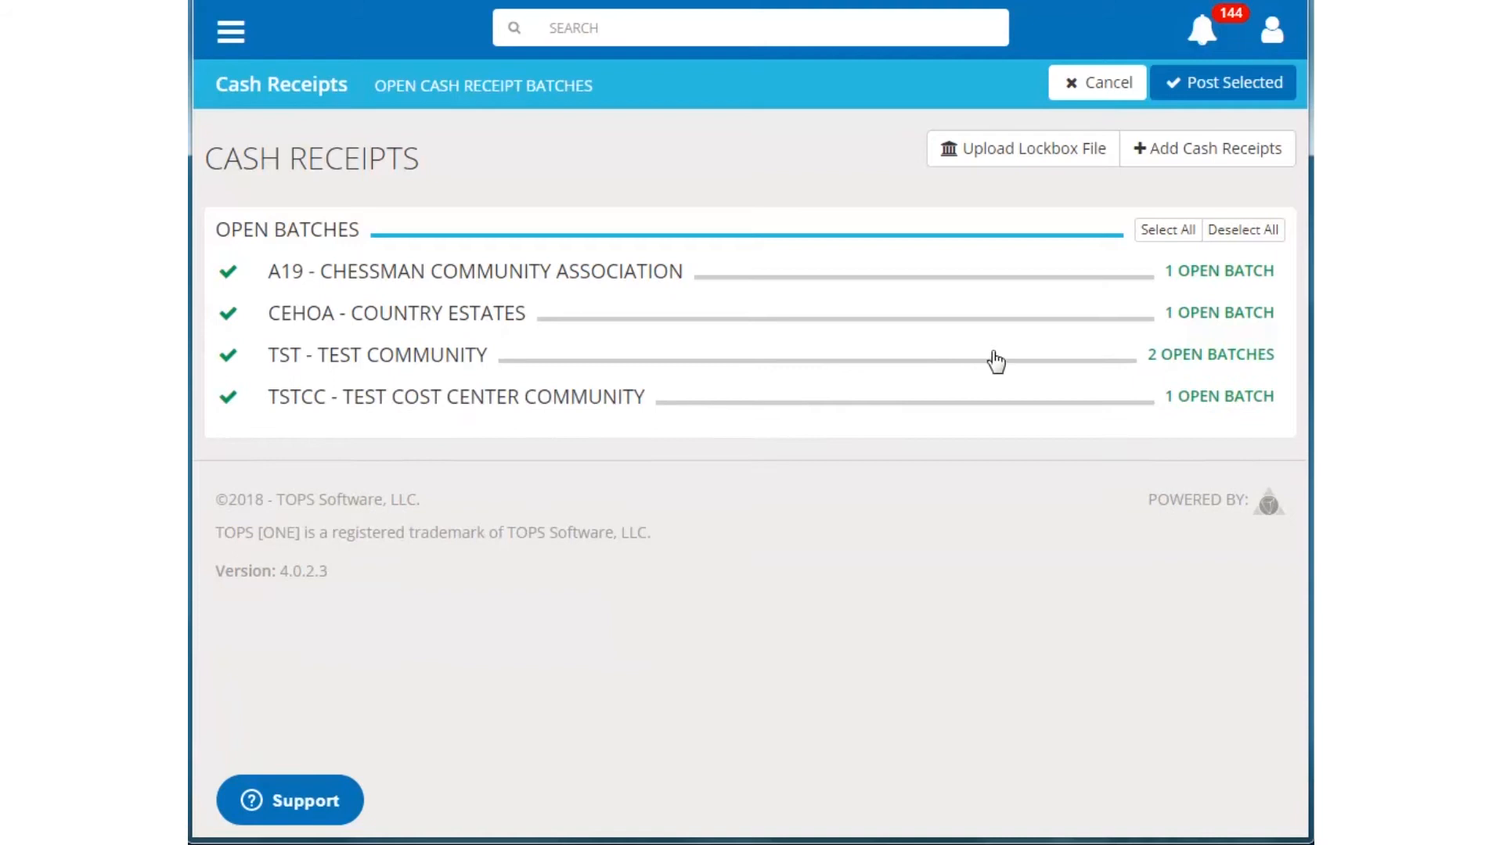
click(1245, 235)
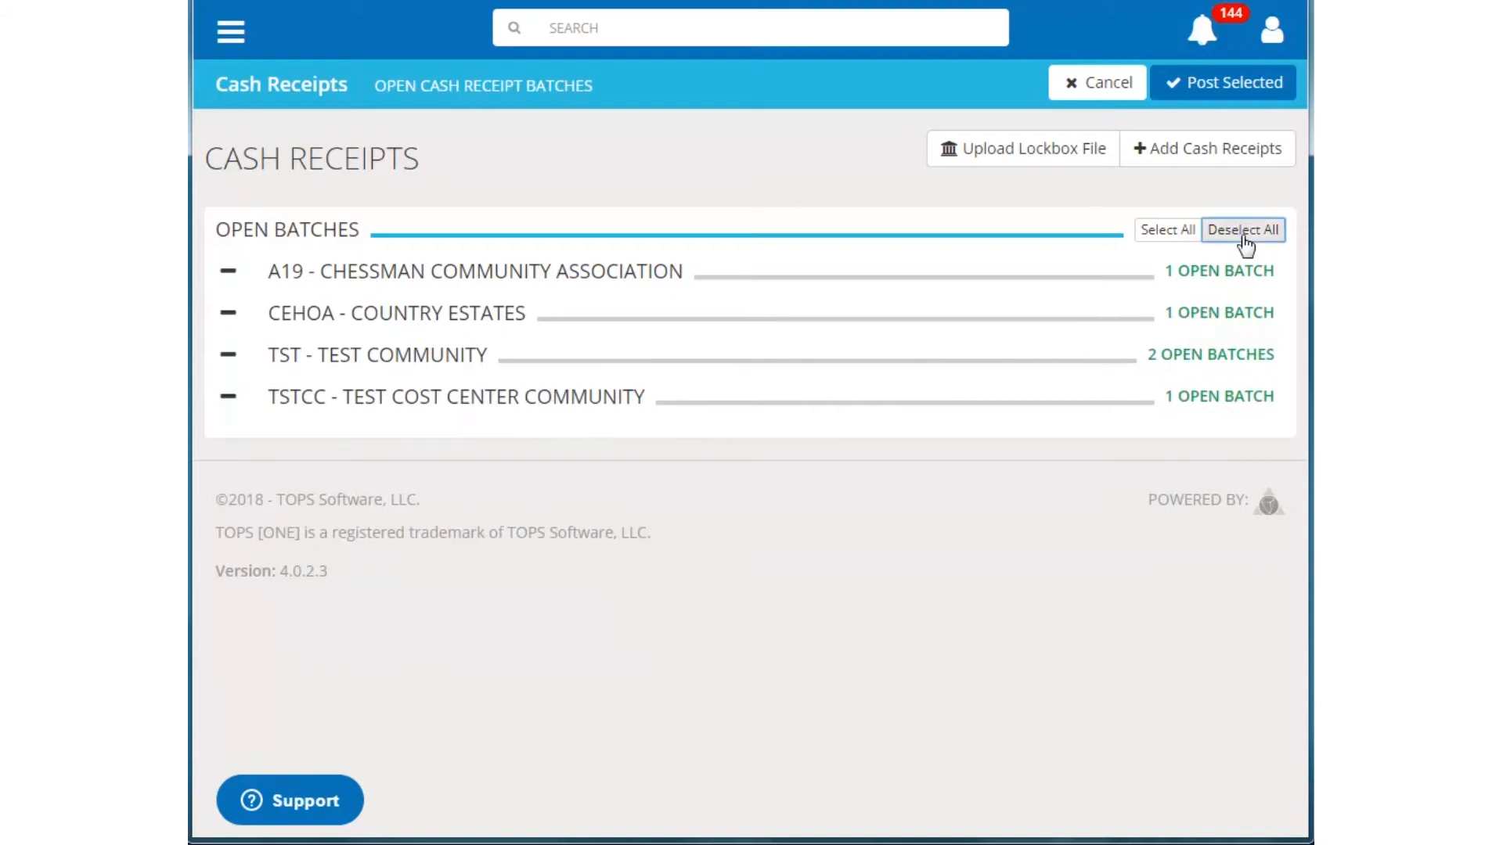
click(1165, 235)
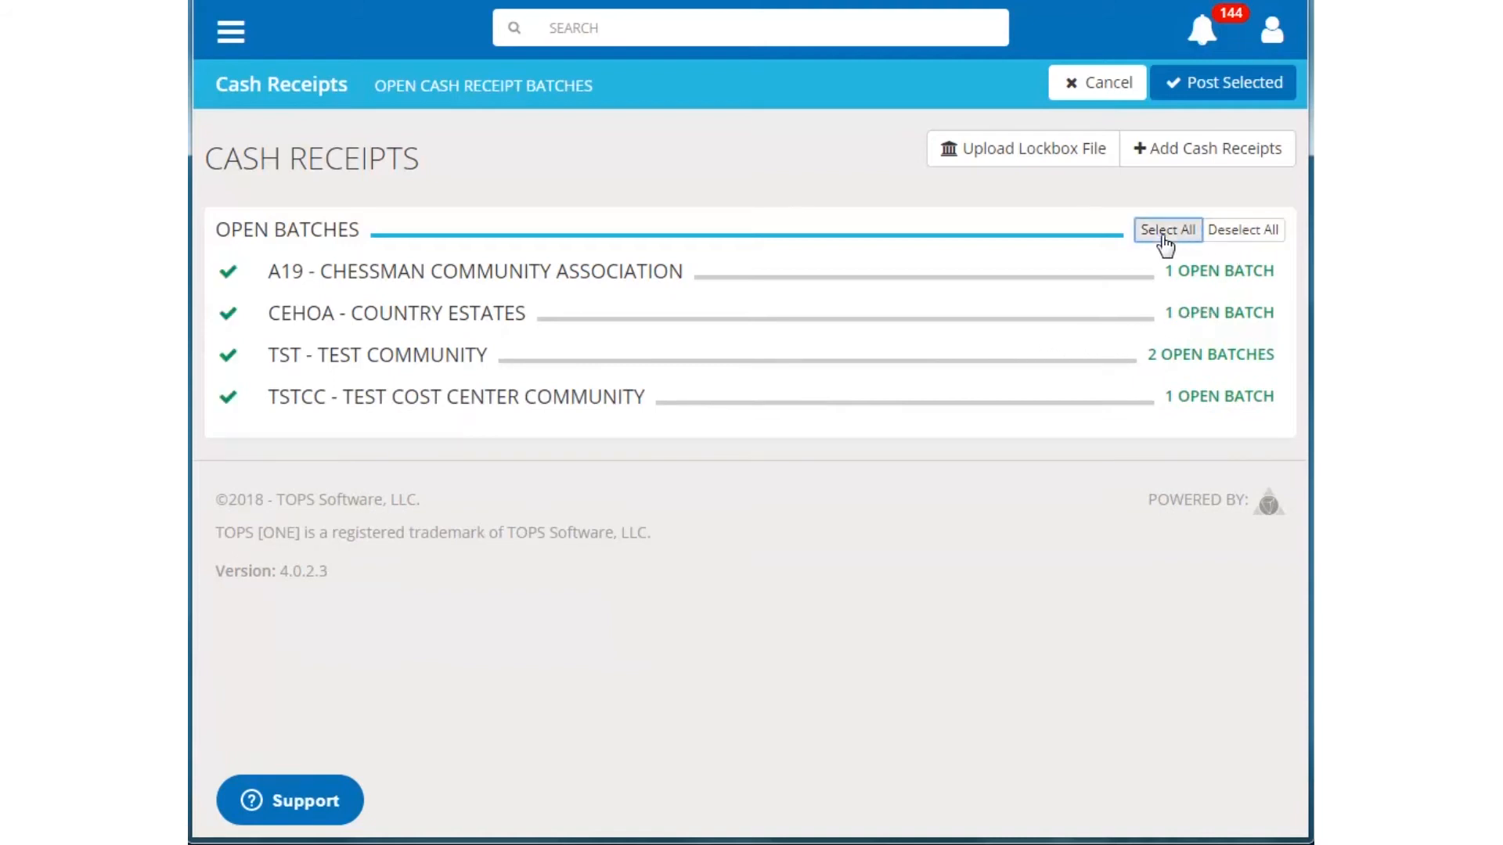
click(1231, 87)
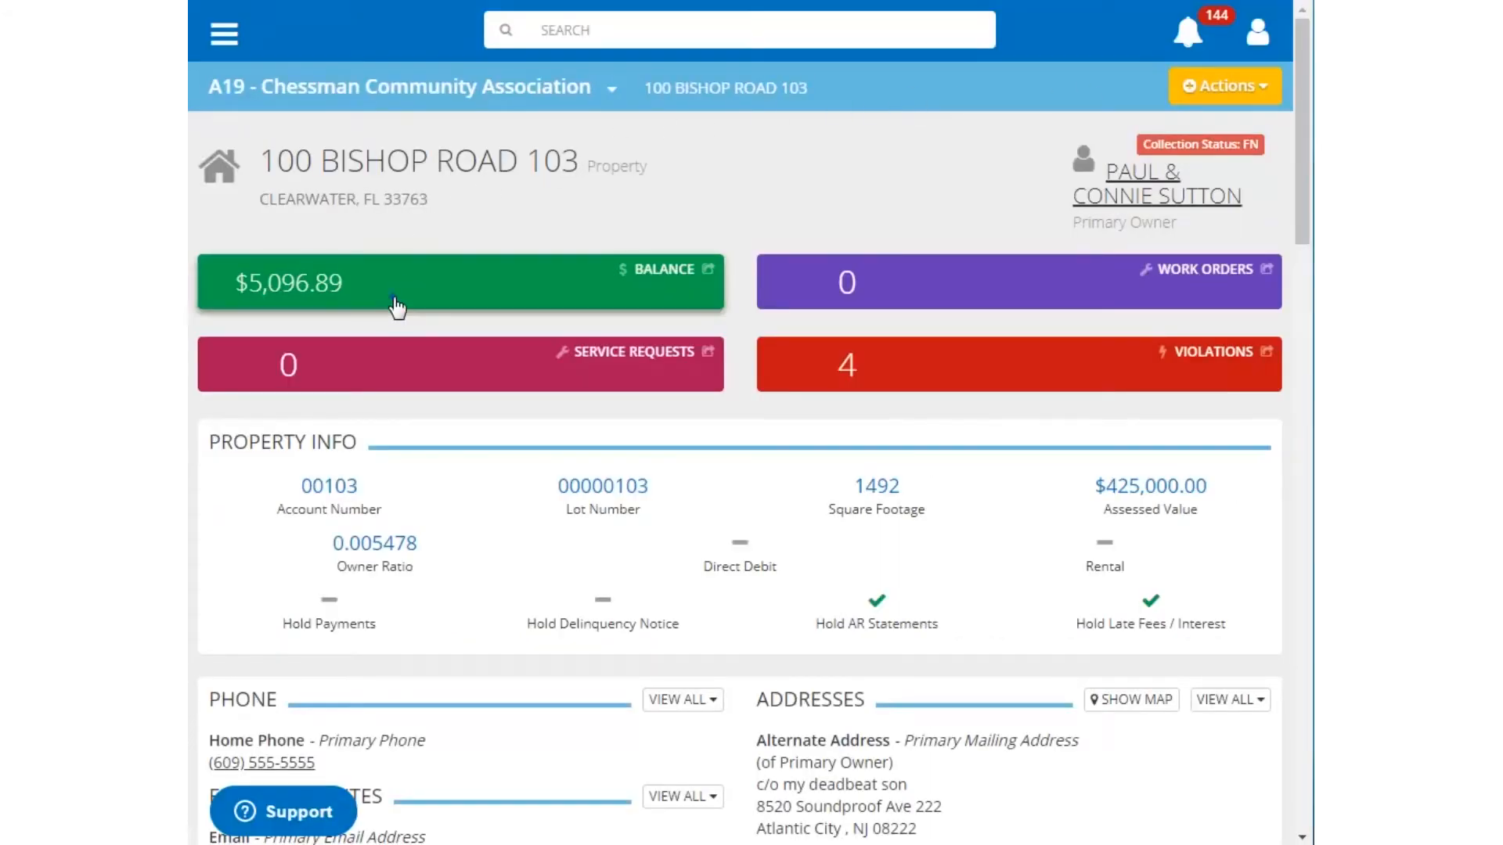
- Open the payment history from the property's balance and start a new comment there
click(398, 306)
click(461, 568)
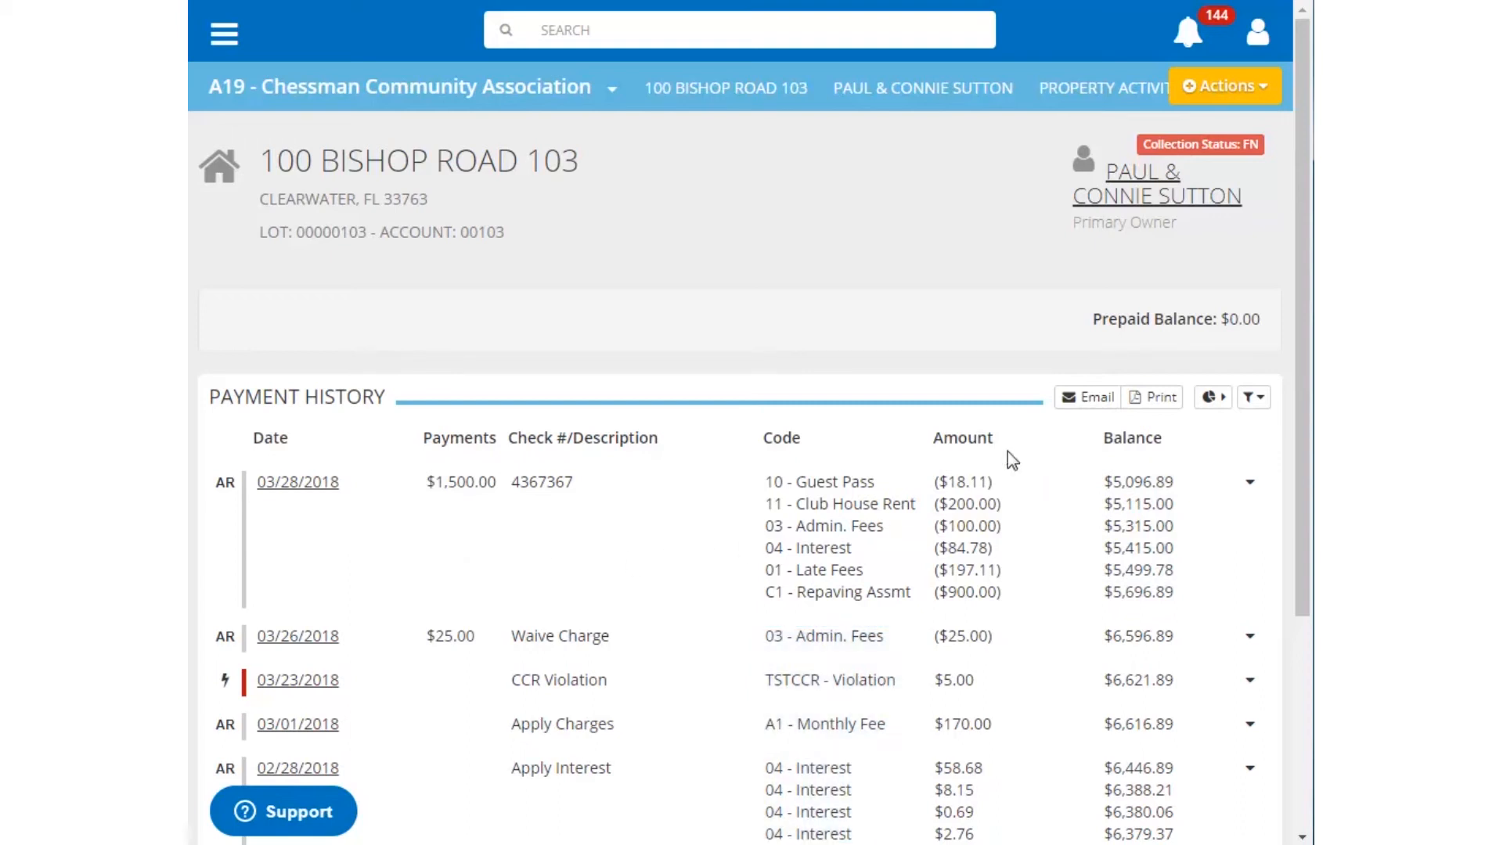
click(1205, 90)
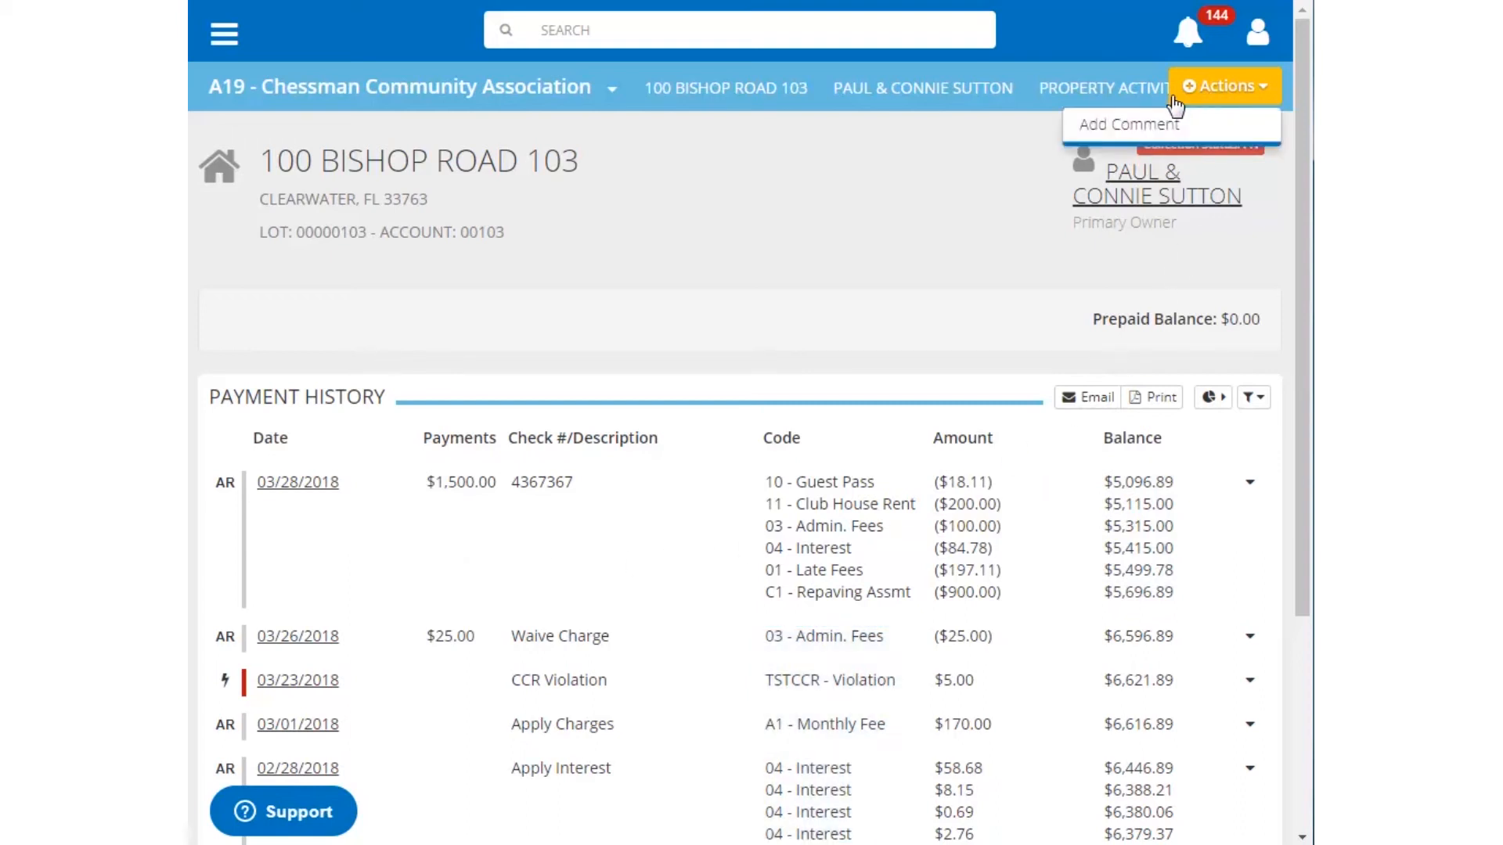
click(1141, 127)
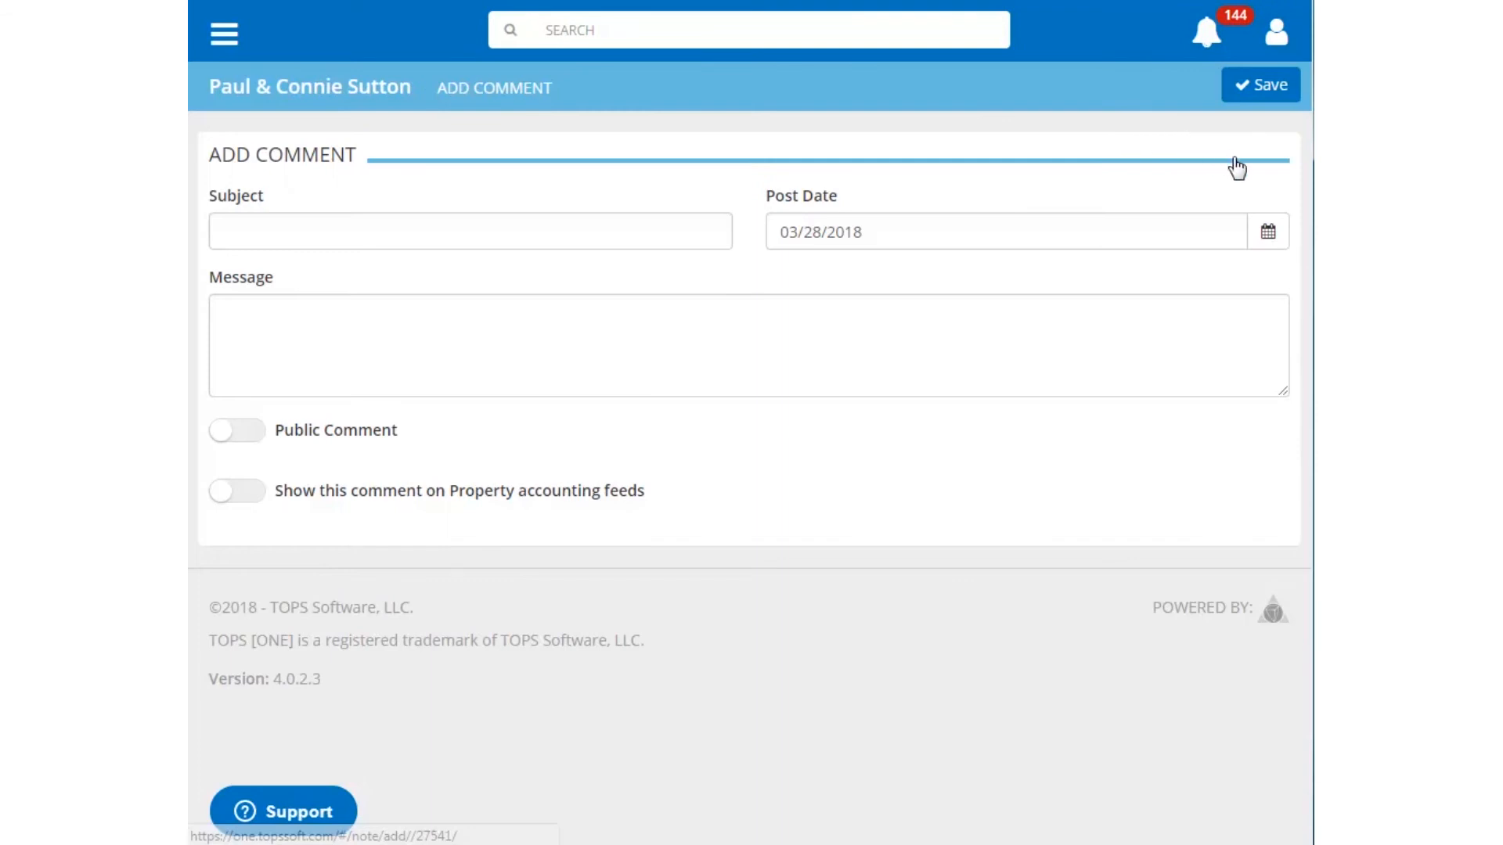
- Set the comment's post date to 03/27/2018 and its subject to "Check is in the mail"
click(1265, 234)
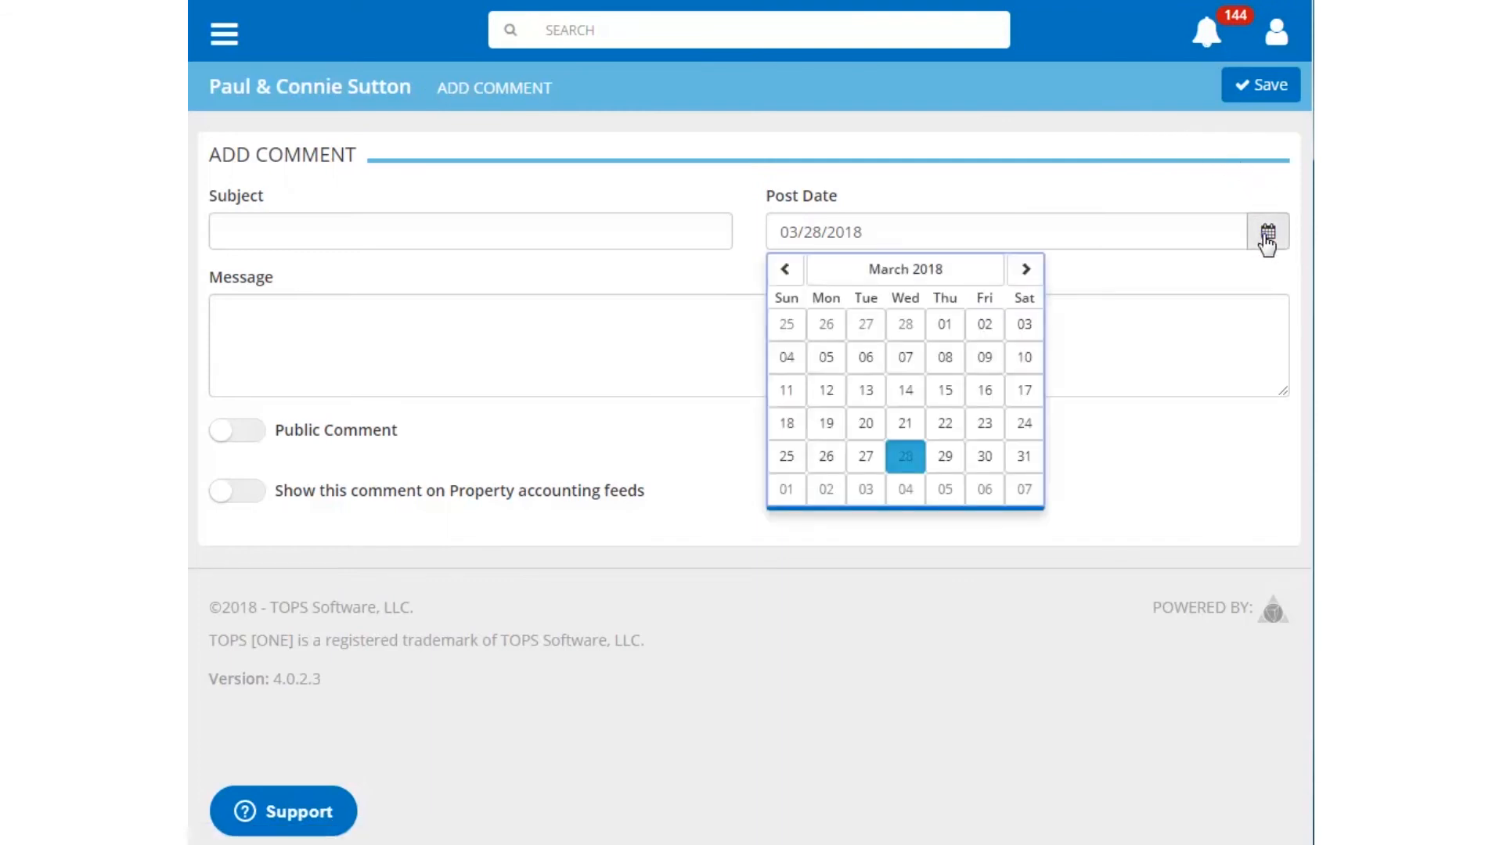
click(872, 458)
text(Check is in the mail)
- Set the comment's message to "Owner called and stated that he was out of town due to a family emergency. Mailed check this morning when he returned."
text(Owner called and stated that he was out of town due to a family emergency. Mailed check this morning when he returned.)
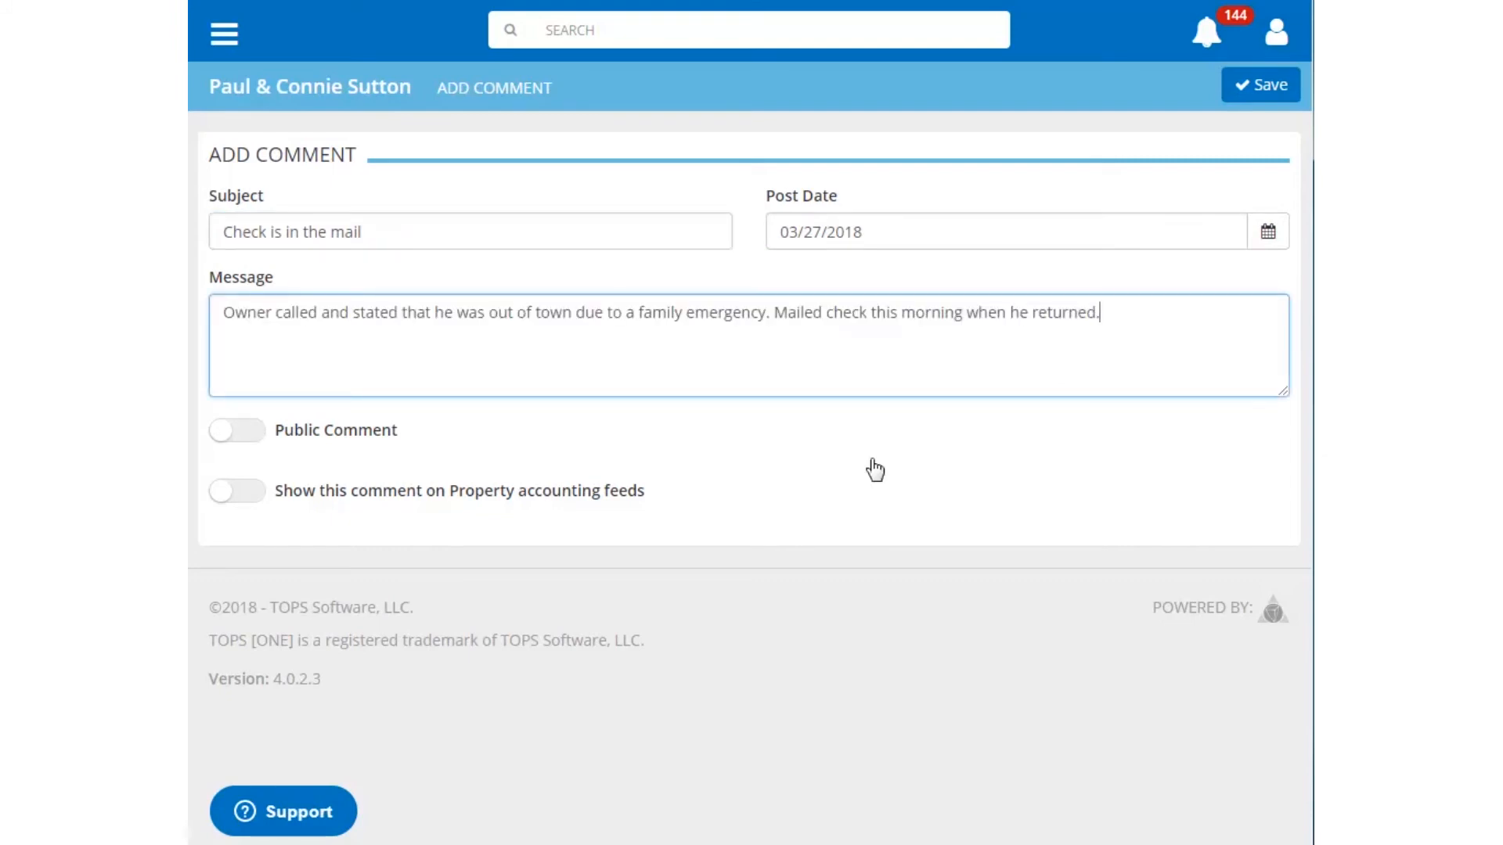
- Make the comment public, show it on the Property accounting feeds, and save it
click(260, 436)
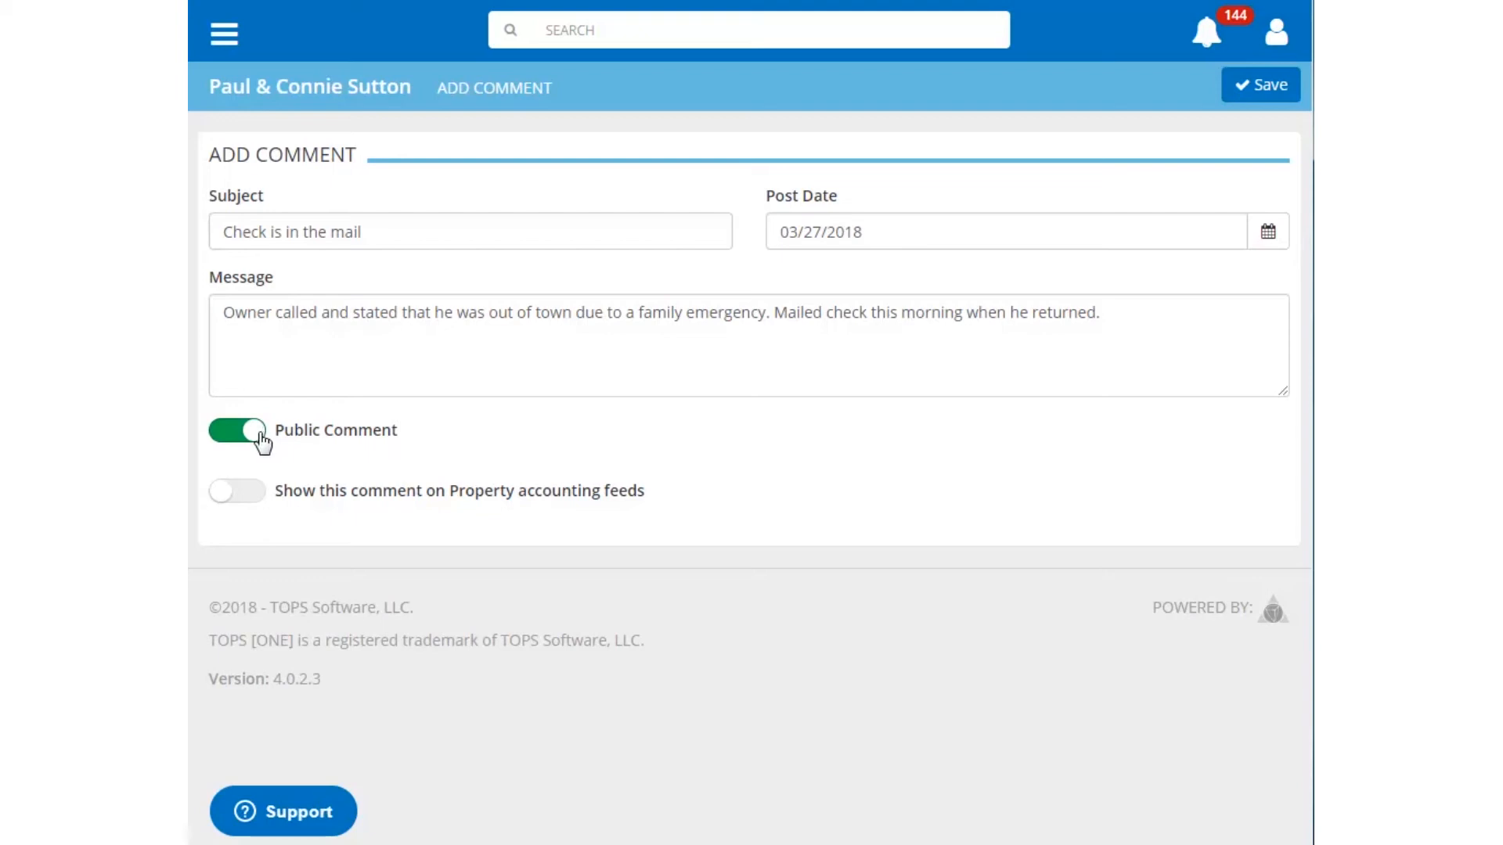
click(258, 494)
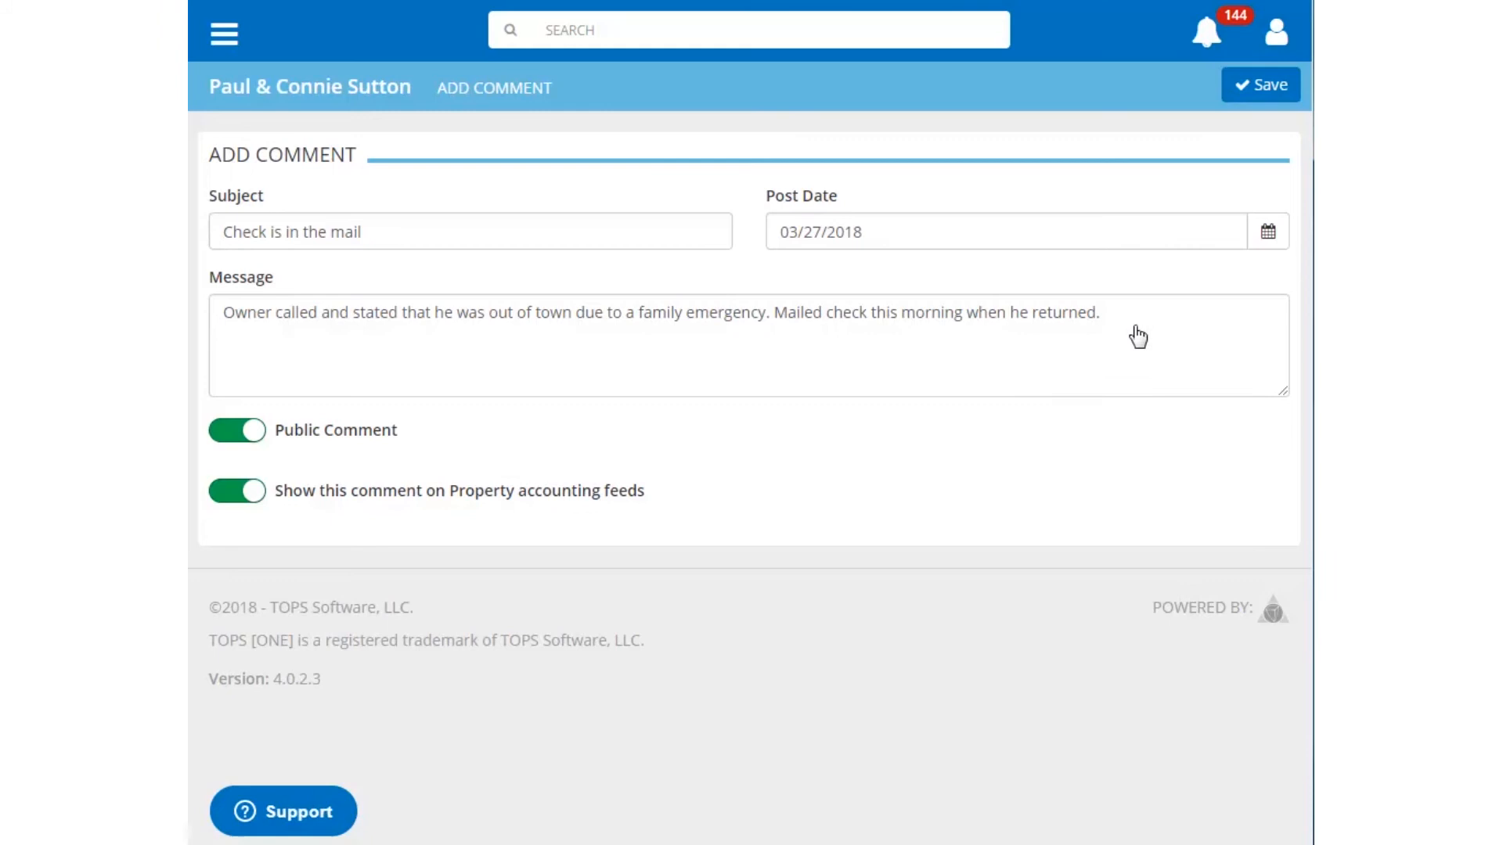
click(1266, 88)
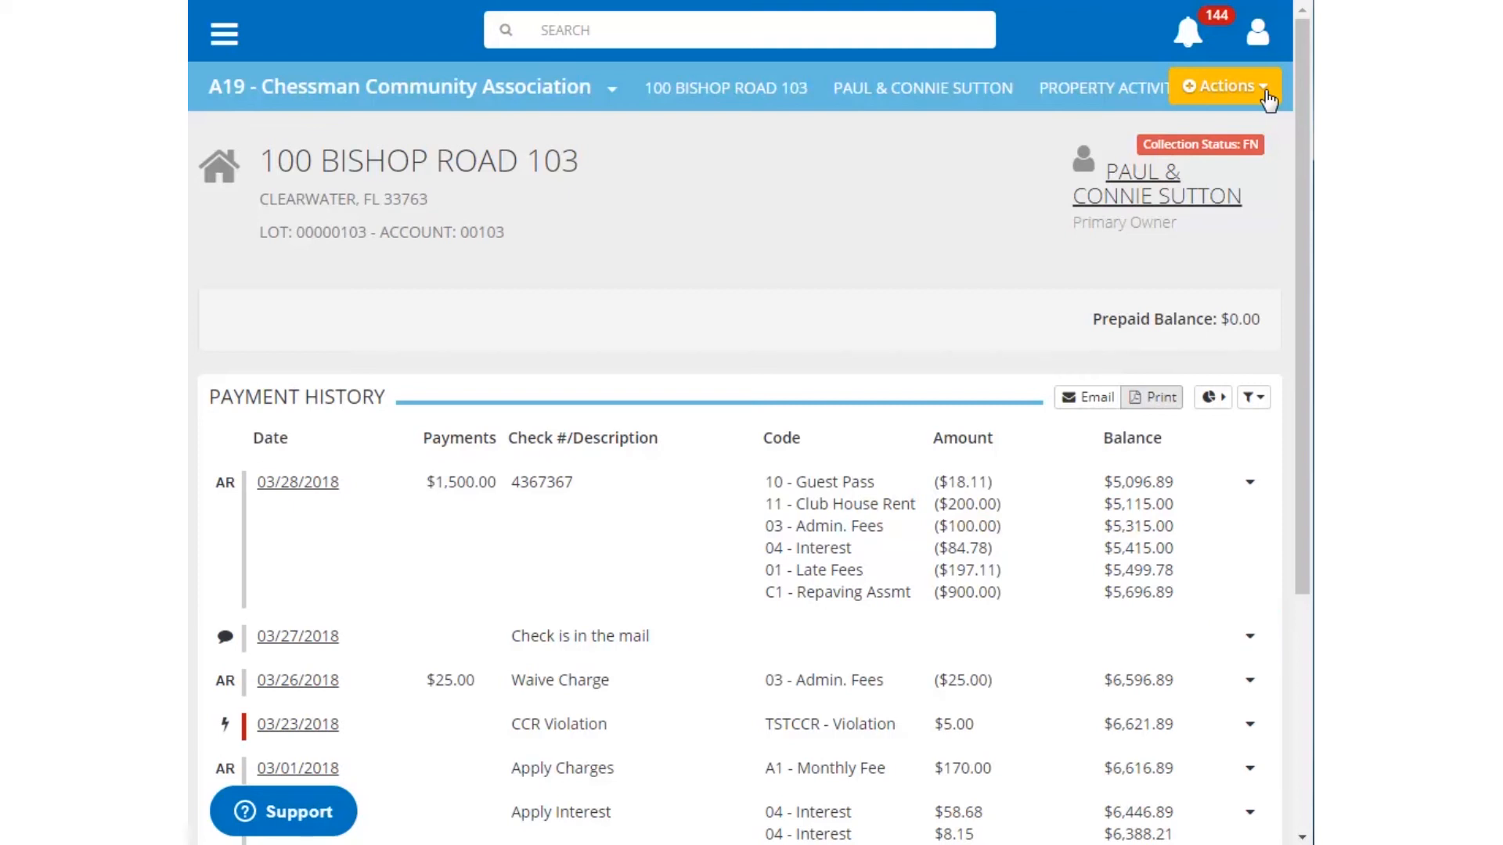
- Open the email form for the payment history, cancel it, and open the printable version of the history
click(1085, 398)
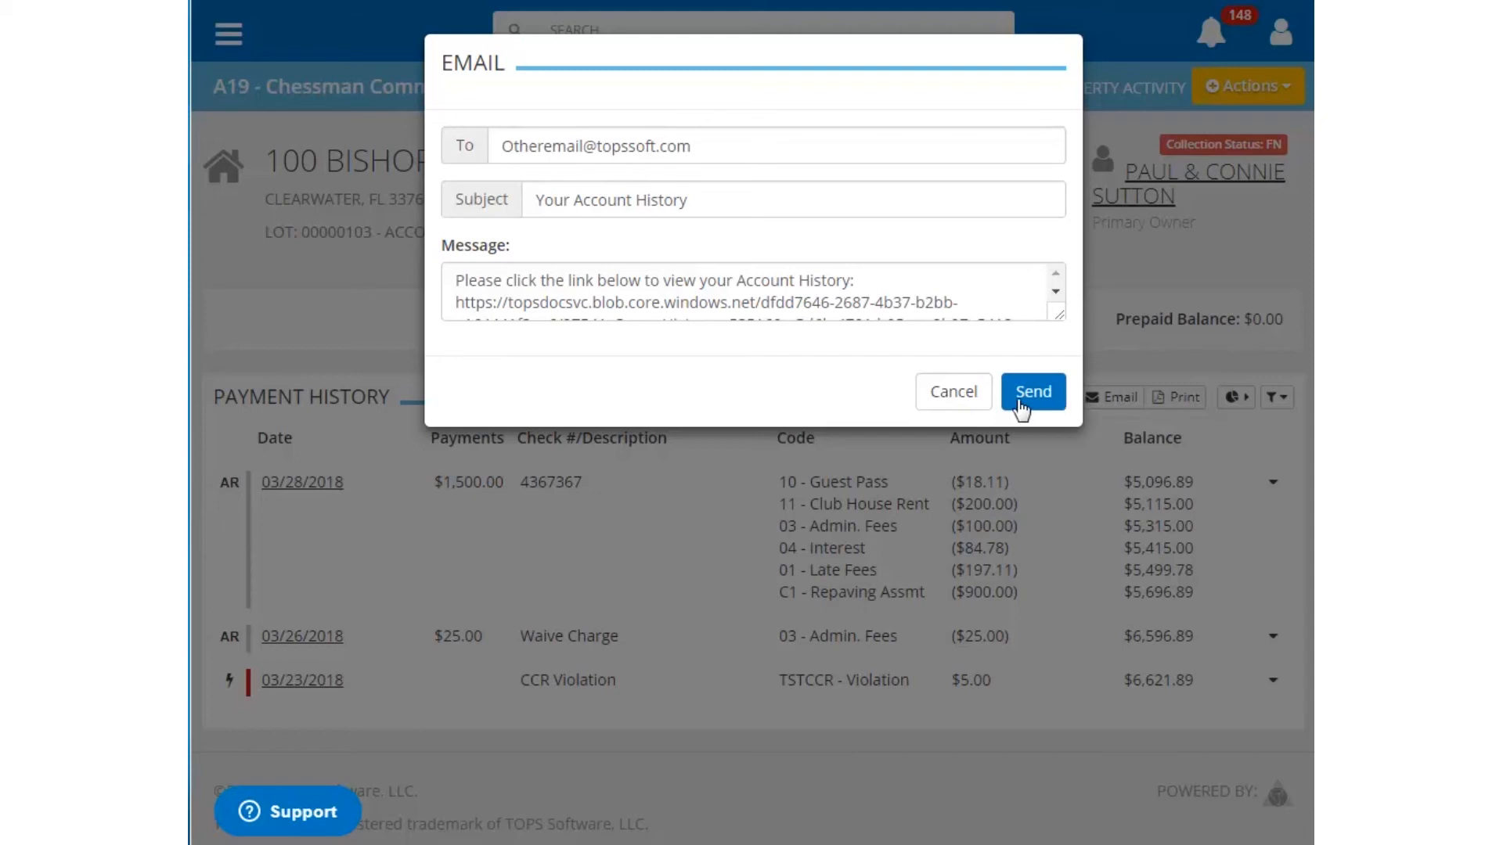
click(956, 402)
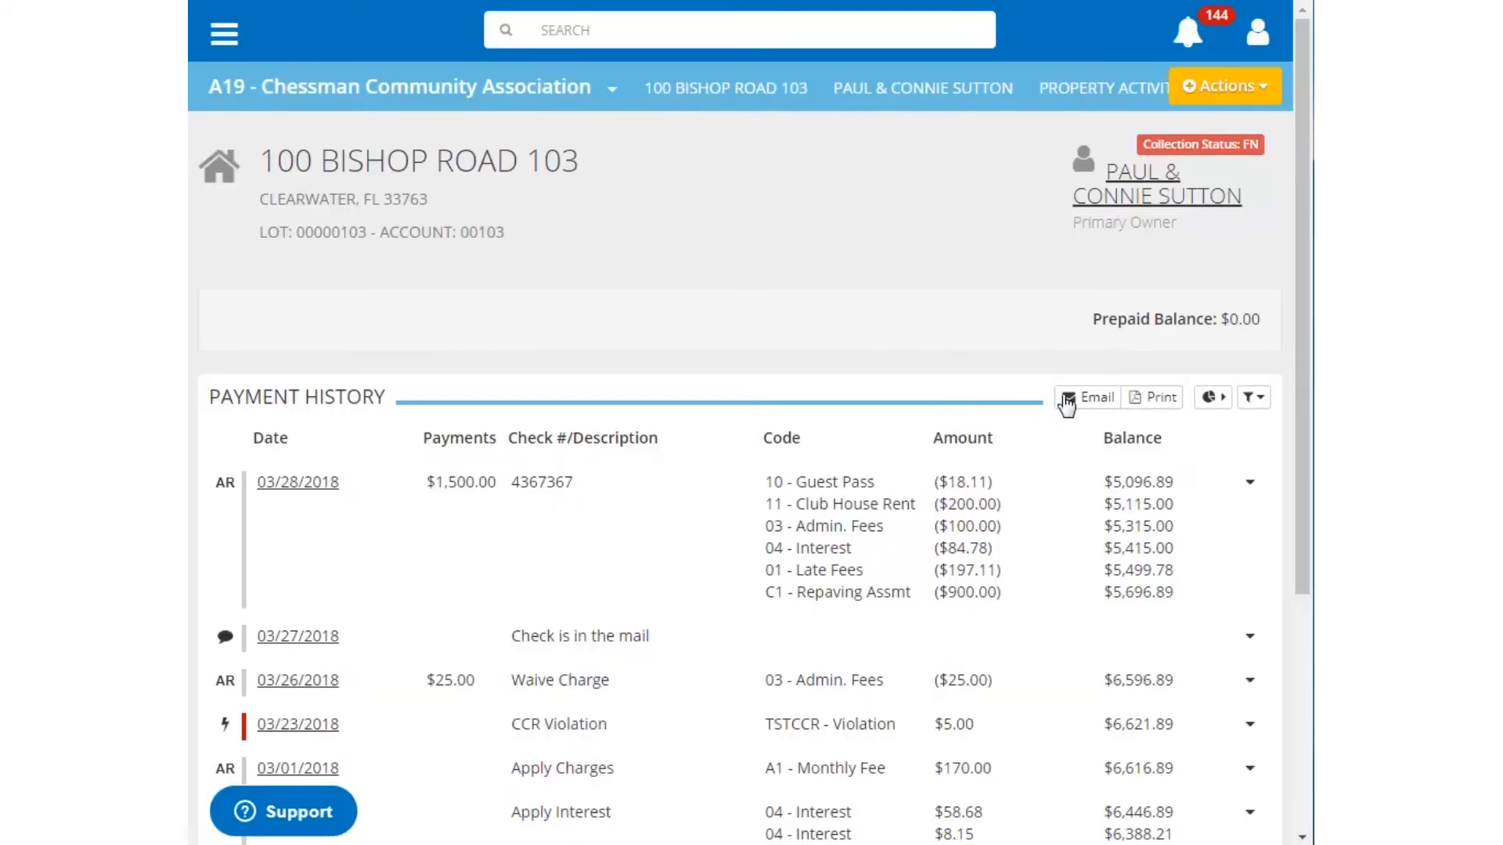
click(1159, 399)
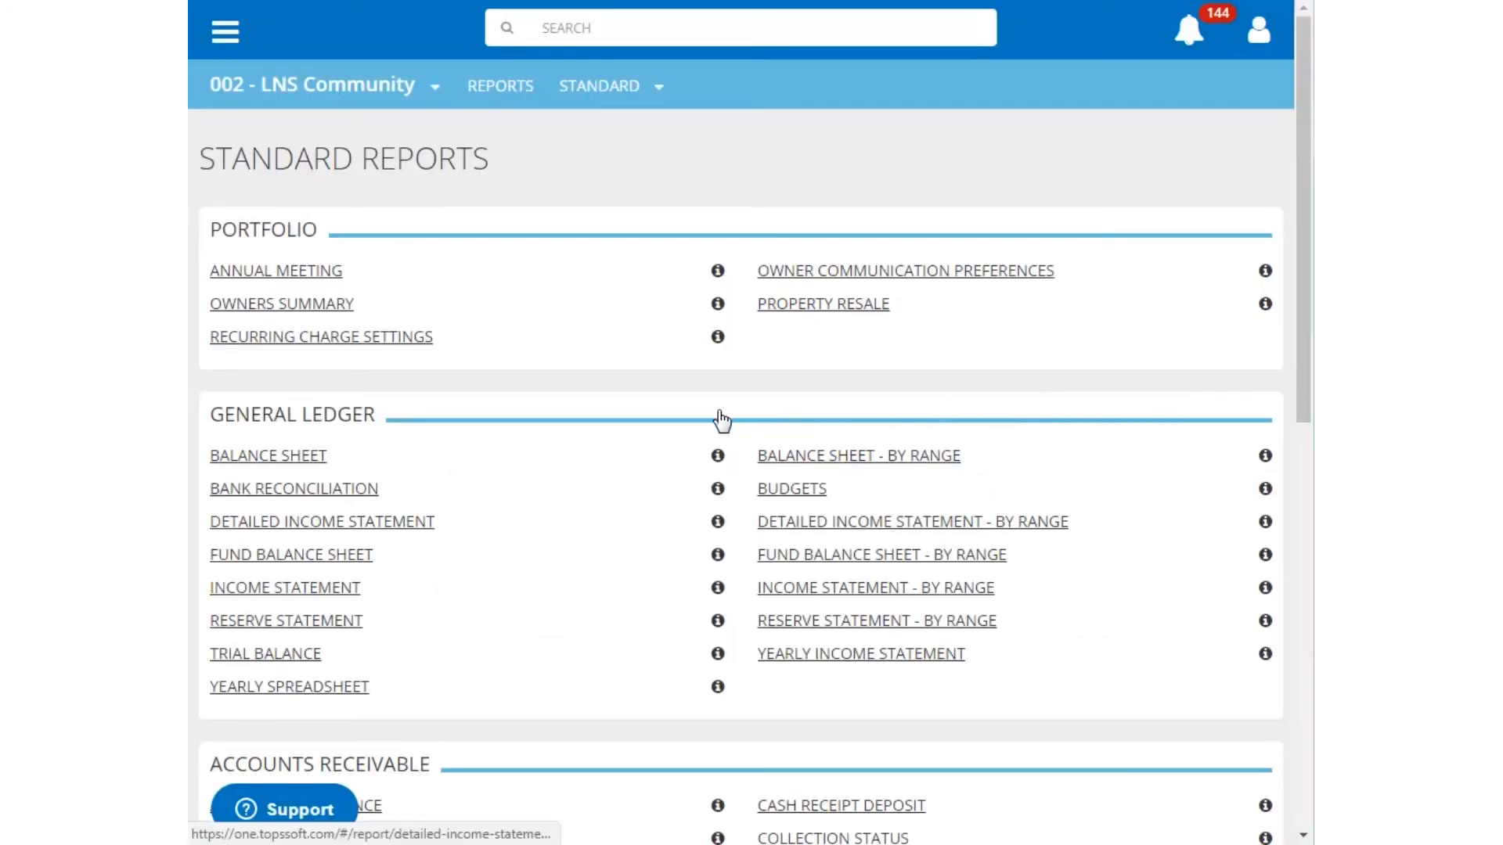
- Open the Detailed Income Statement report, check the export orientation choices, and export it as a Portrait PDF with the Large font
click(395, 522)
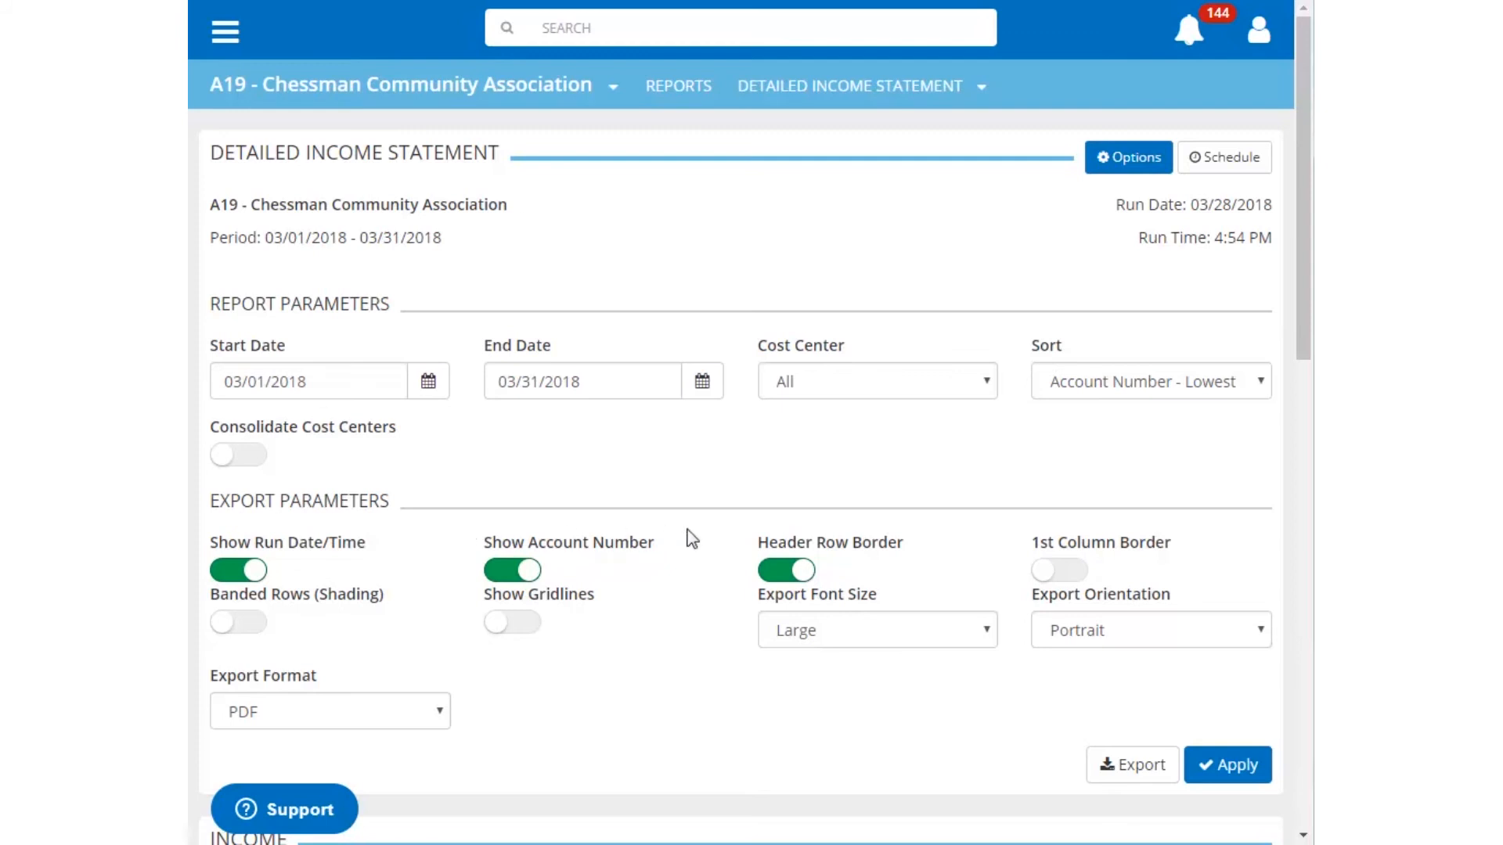
click(1259, 633)
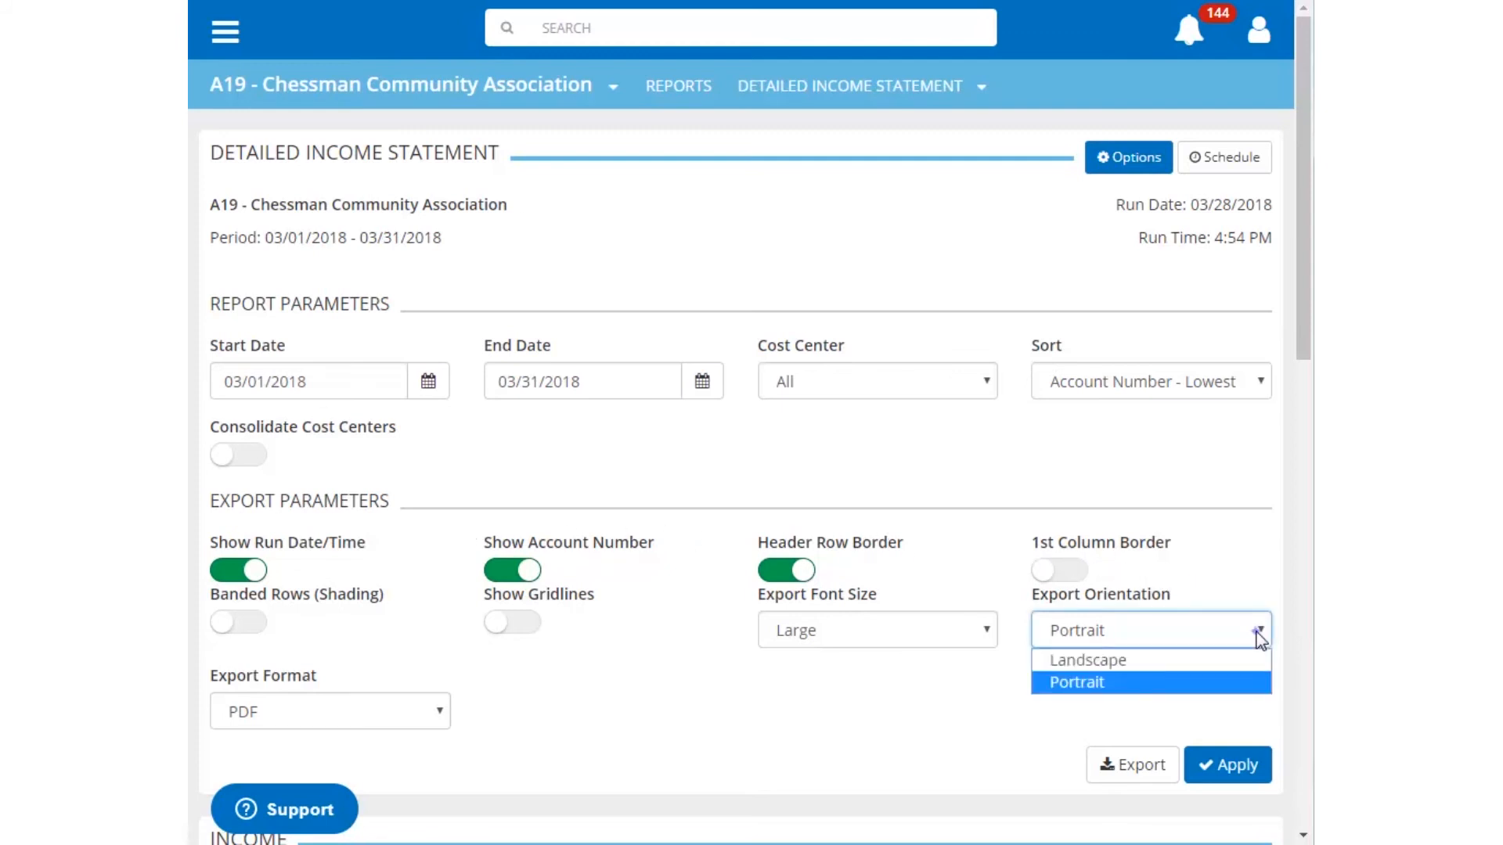
click(1259, 636)
click(1135, 766)
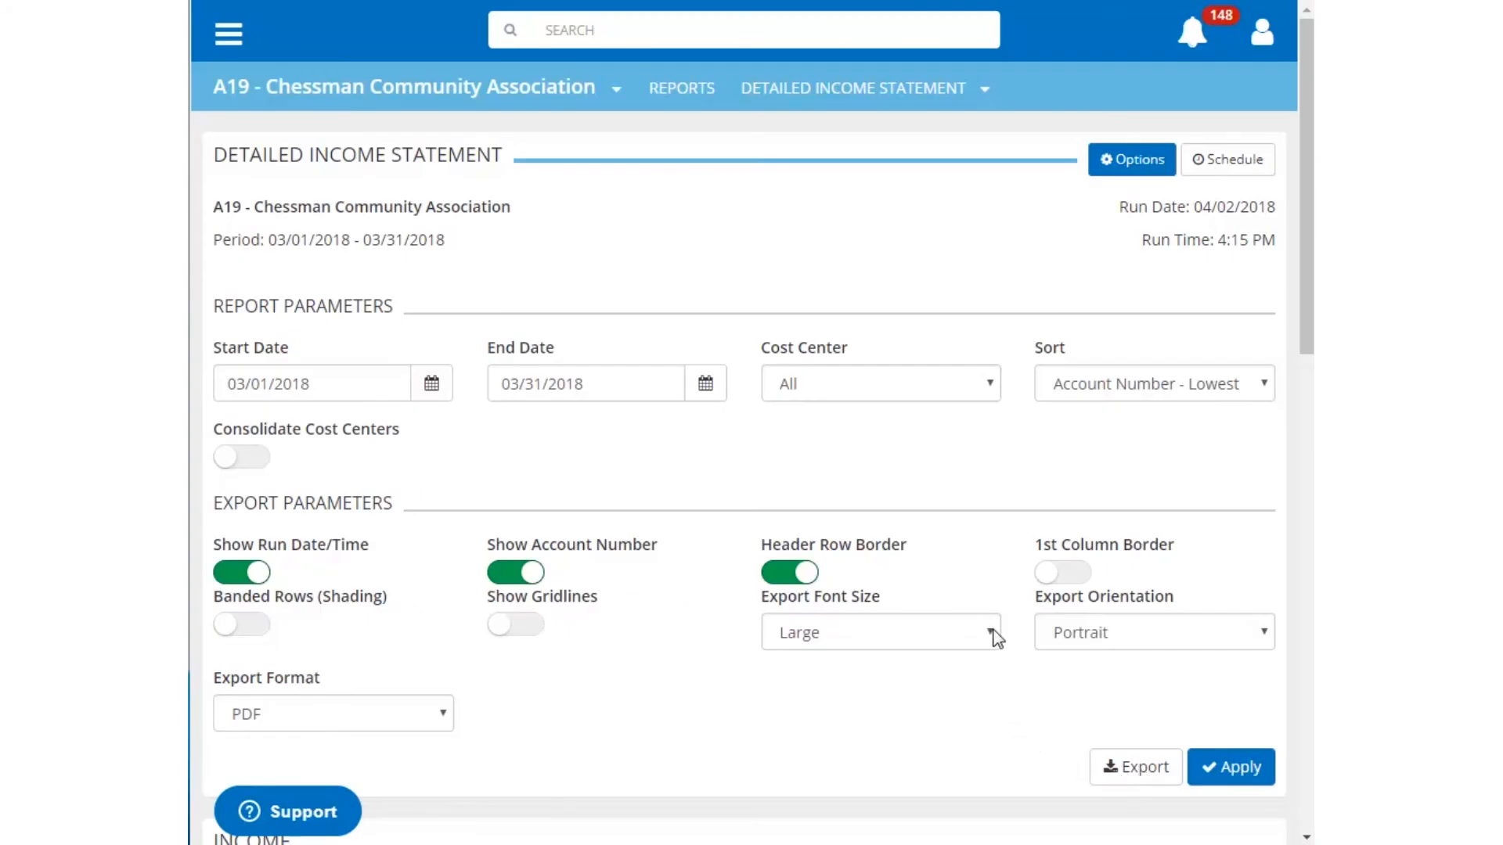
- Set the export font size to Small and export the Detailed Income Statement
click(926, 636)
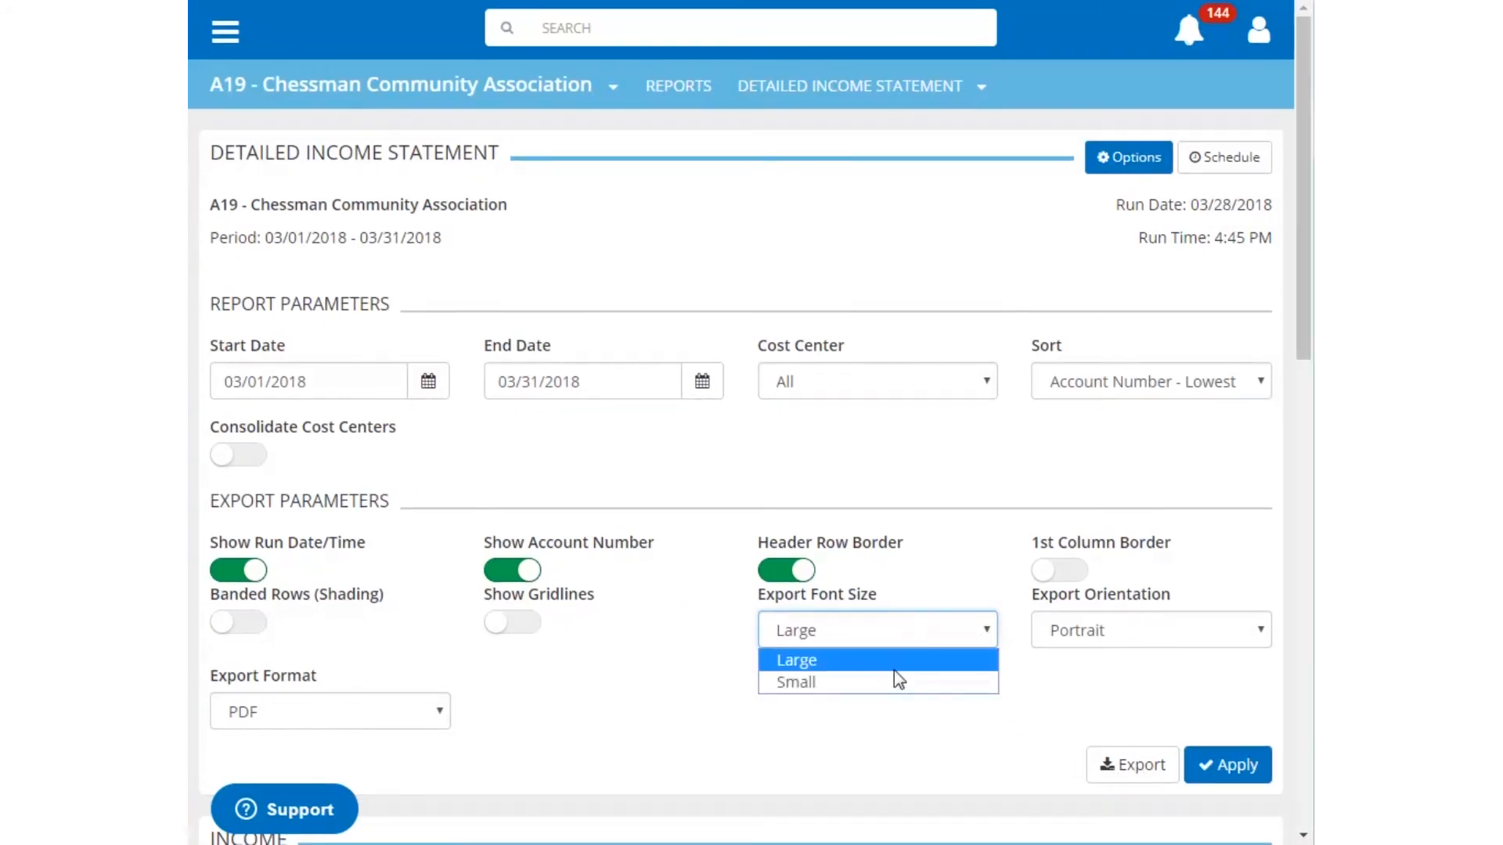
click(900, 683)
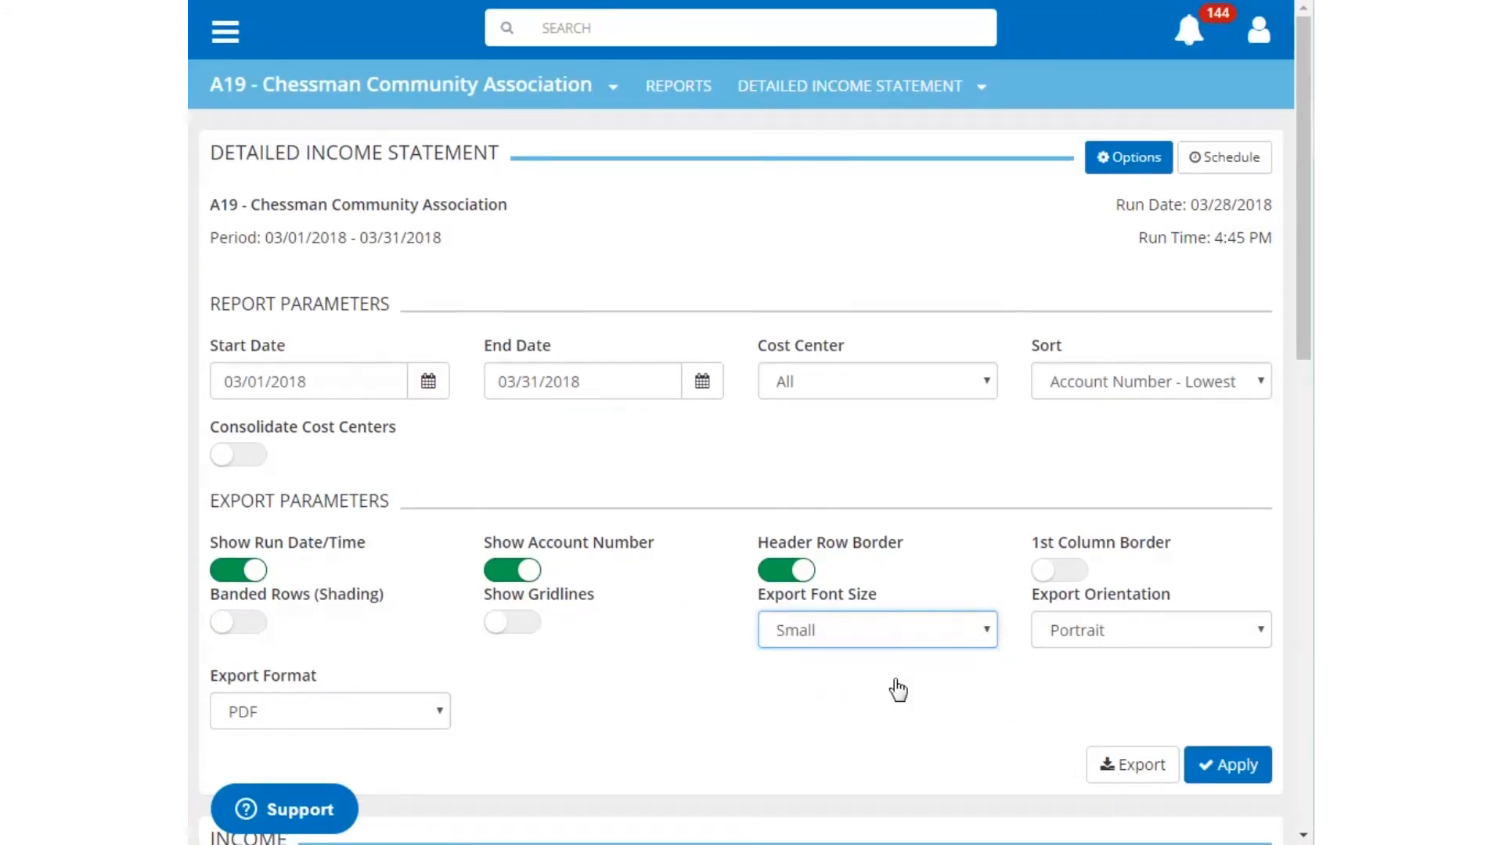
click(1134, 765)
- Turn off Show Account Number, turn on 1st Column Border, and export the Detailed Income Statement
click(505, 583)
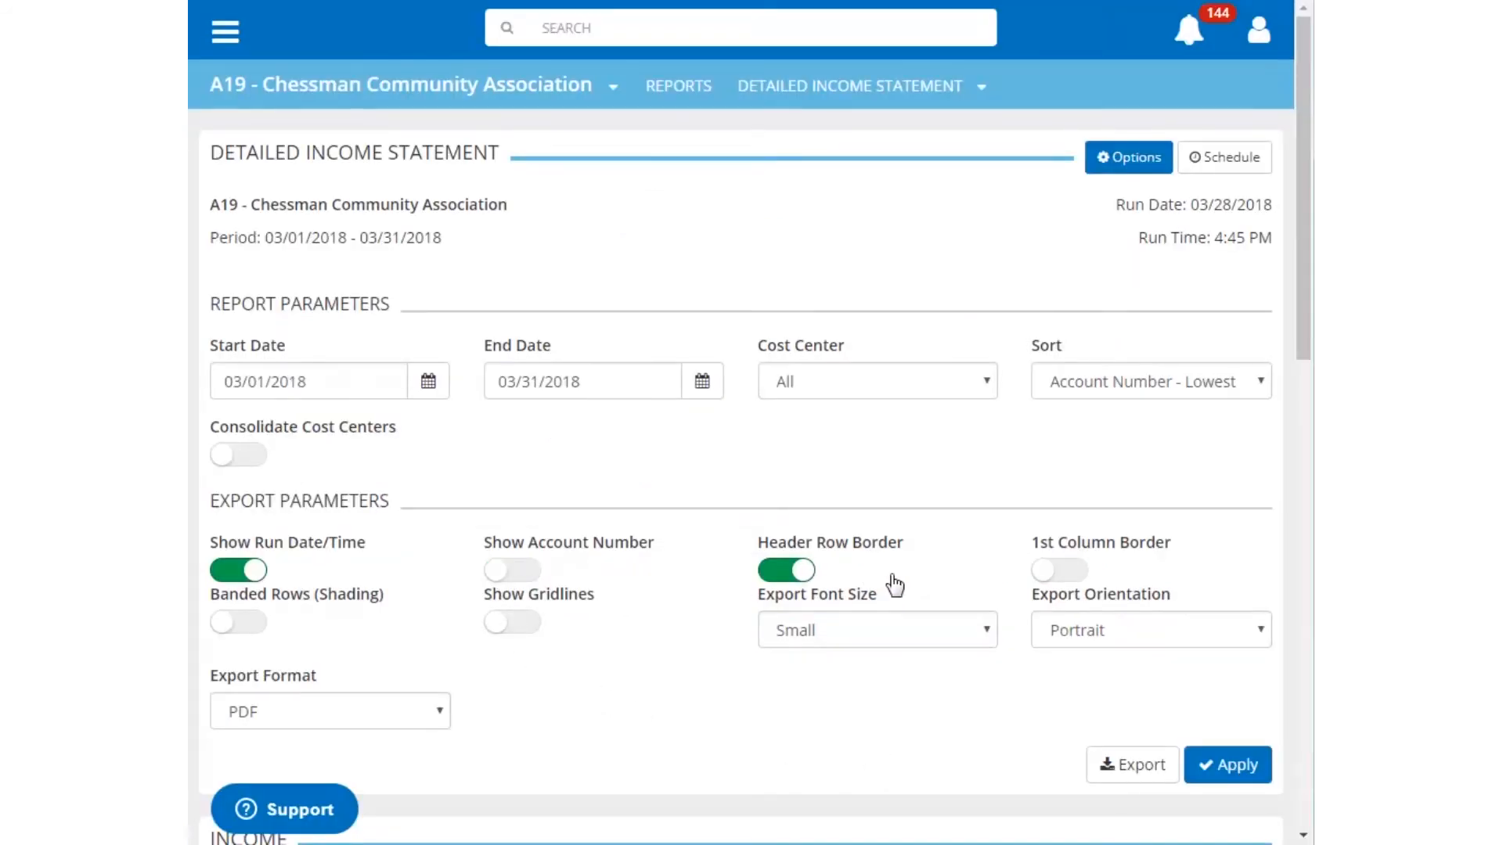
click(1067, 574)
click(1137, 766)
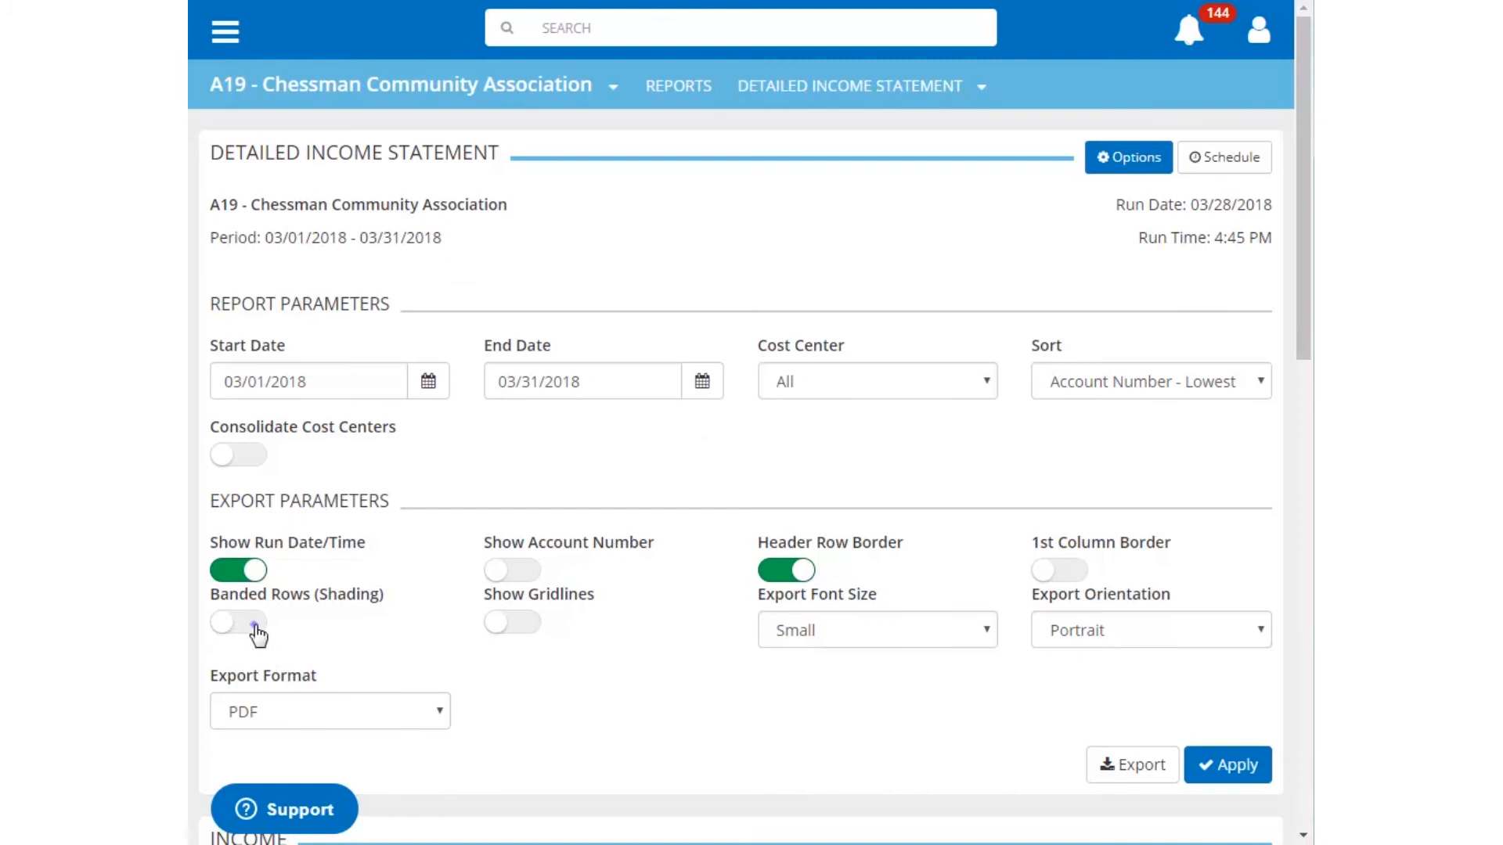
- Export the Detailed Income Statement once with Banded Rows (Shading) and once with Show Gridlines turned on
click(238, 622)
click(1135, 764)
click(530, 623)
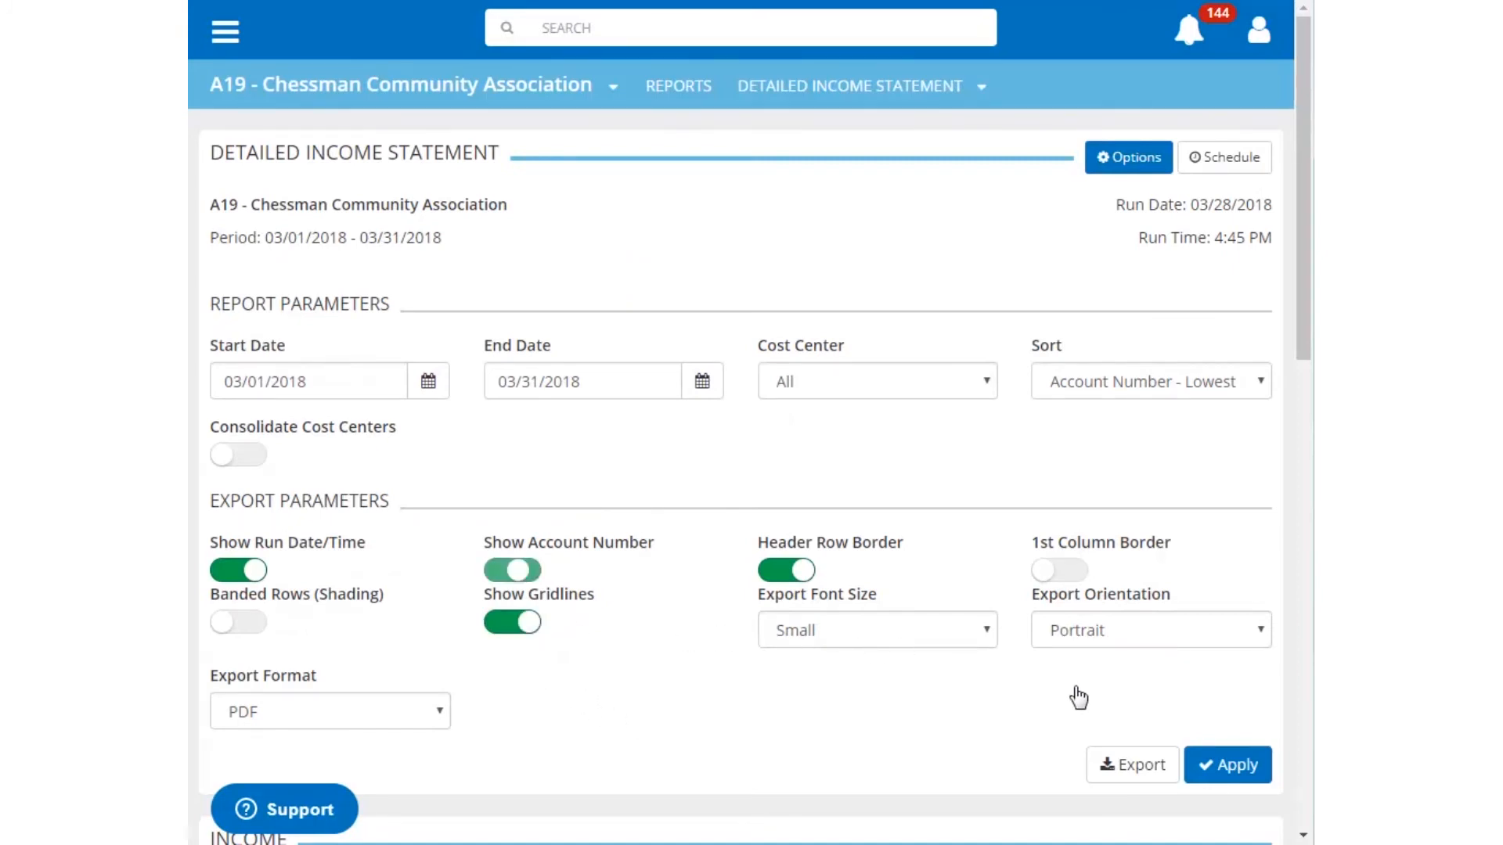
click(1139, 766)
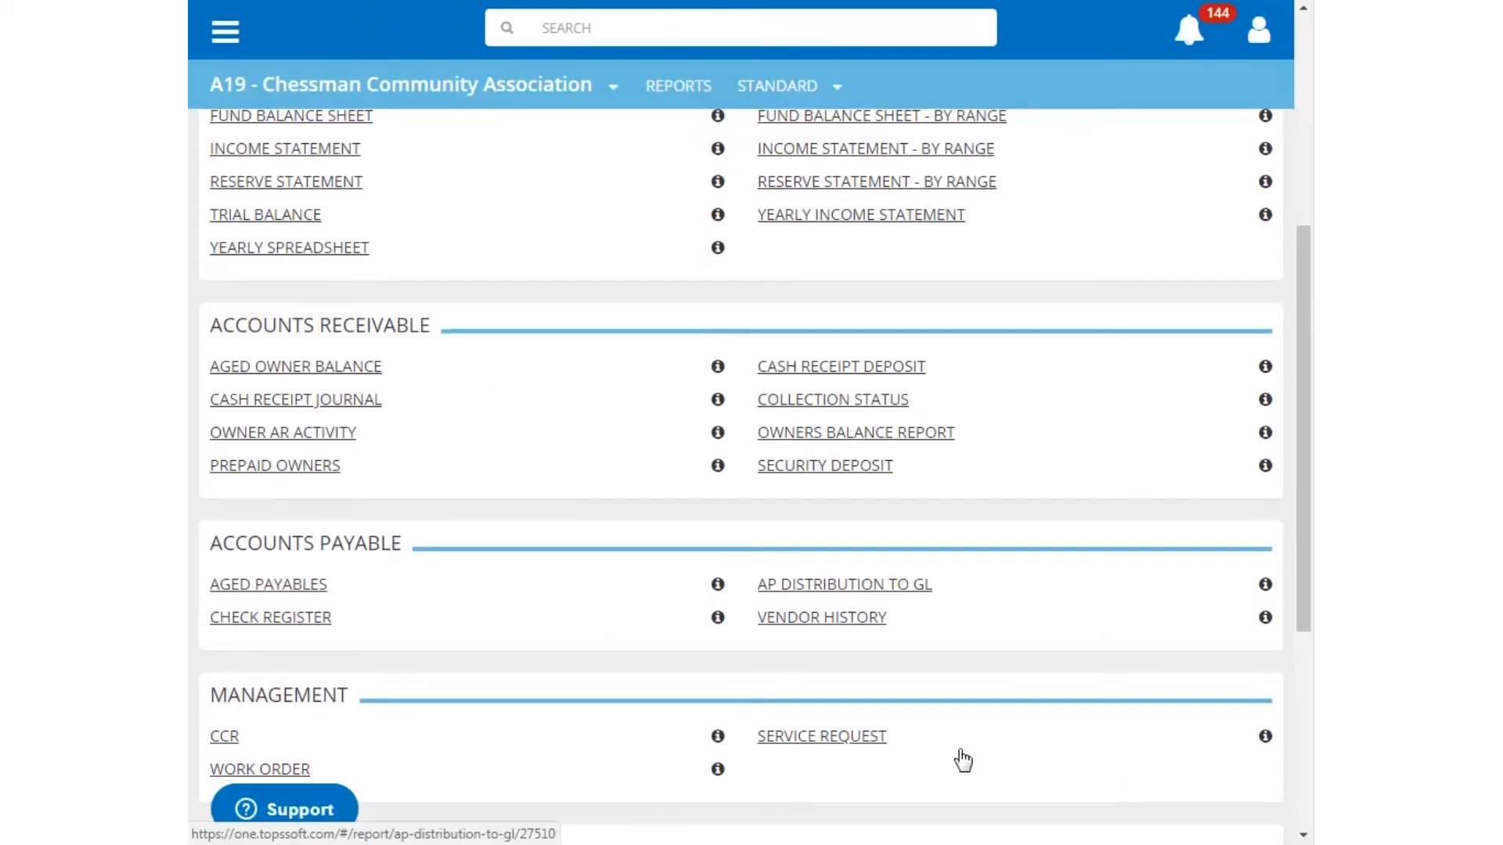
- Open the AP Distribution to GL report from the accounts payable standard reports
click(785, 587)
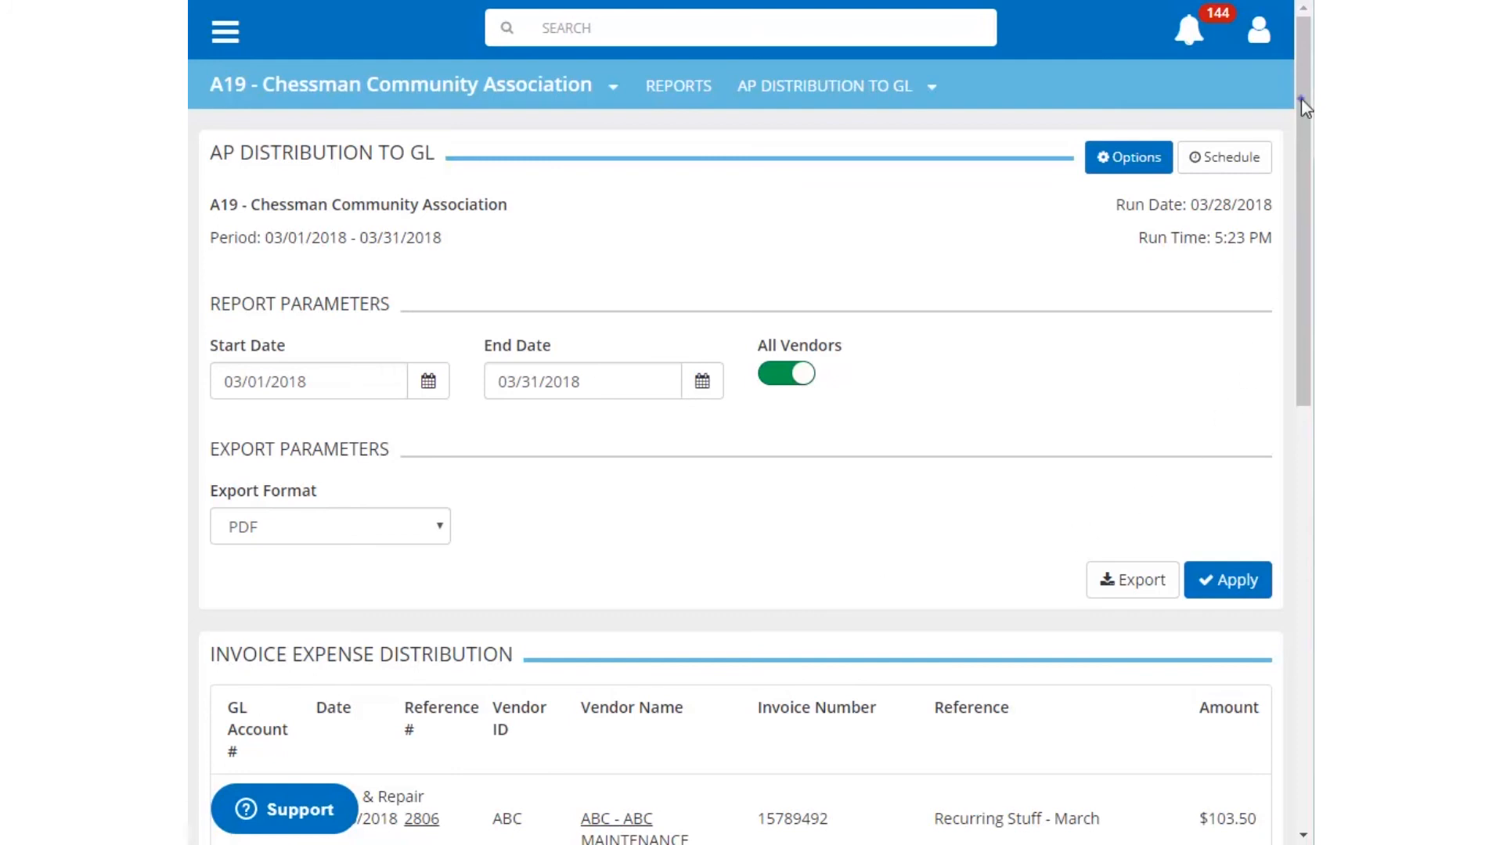
- Review the AP Distribution to GL report and open the CCR report from the management standard reports
drag(1301, 97, 1300, 490)
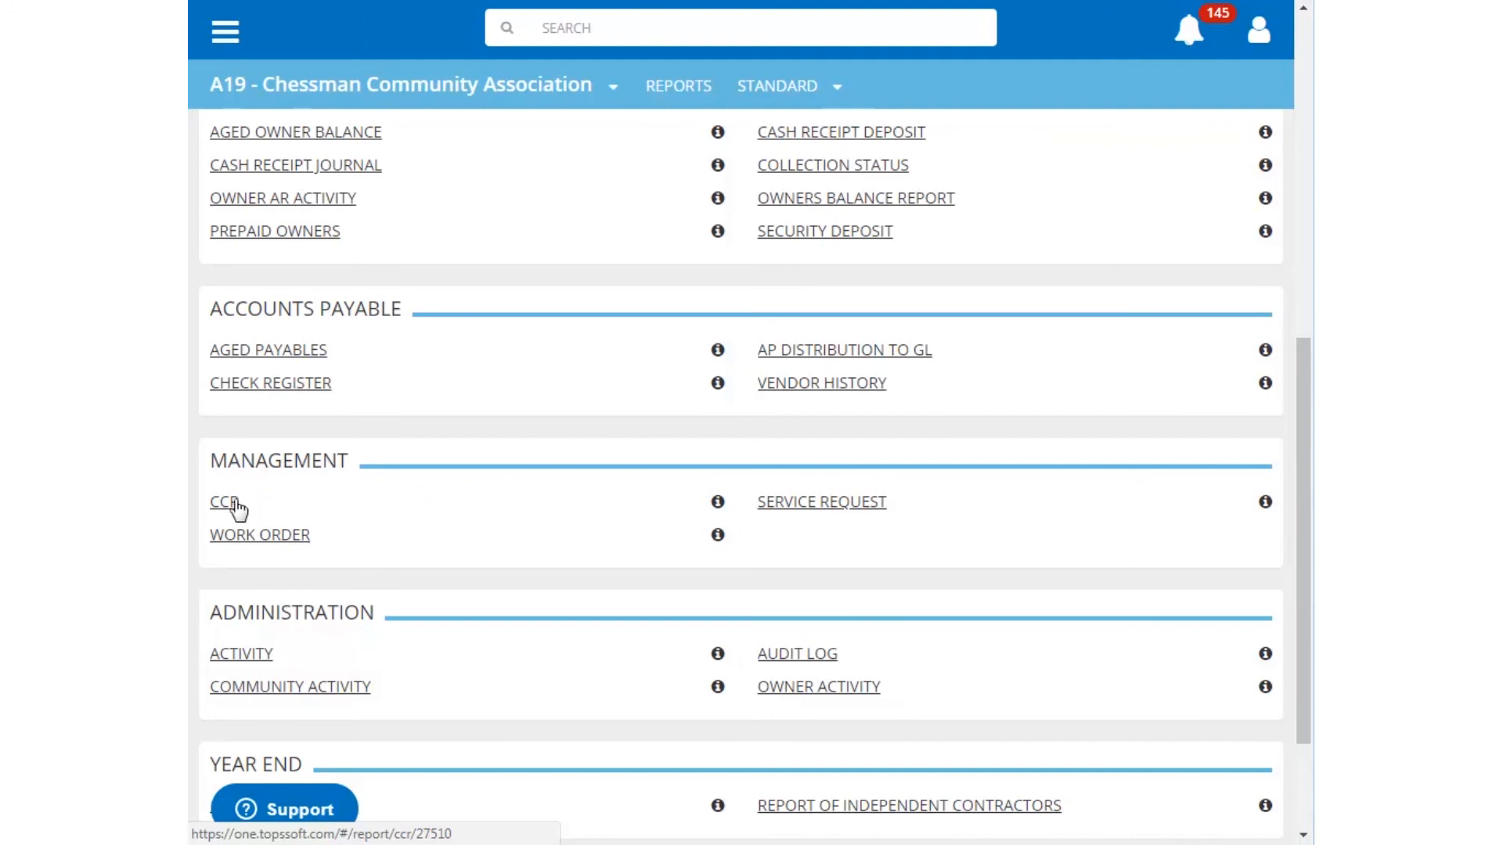
click(236, 503)
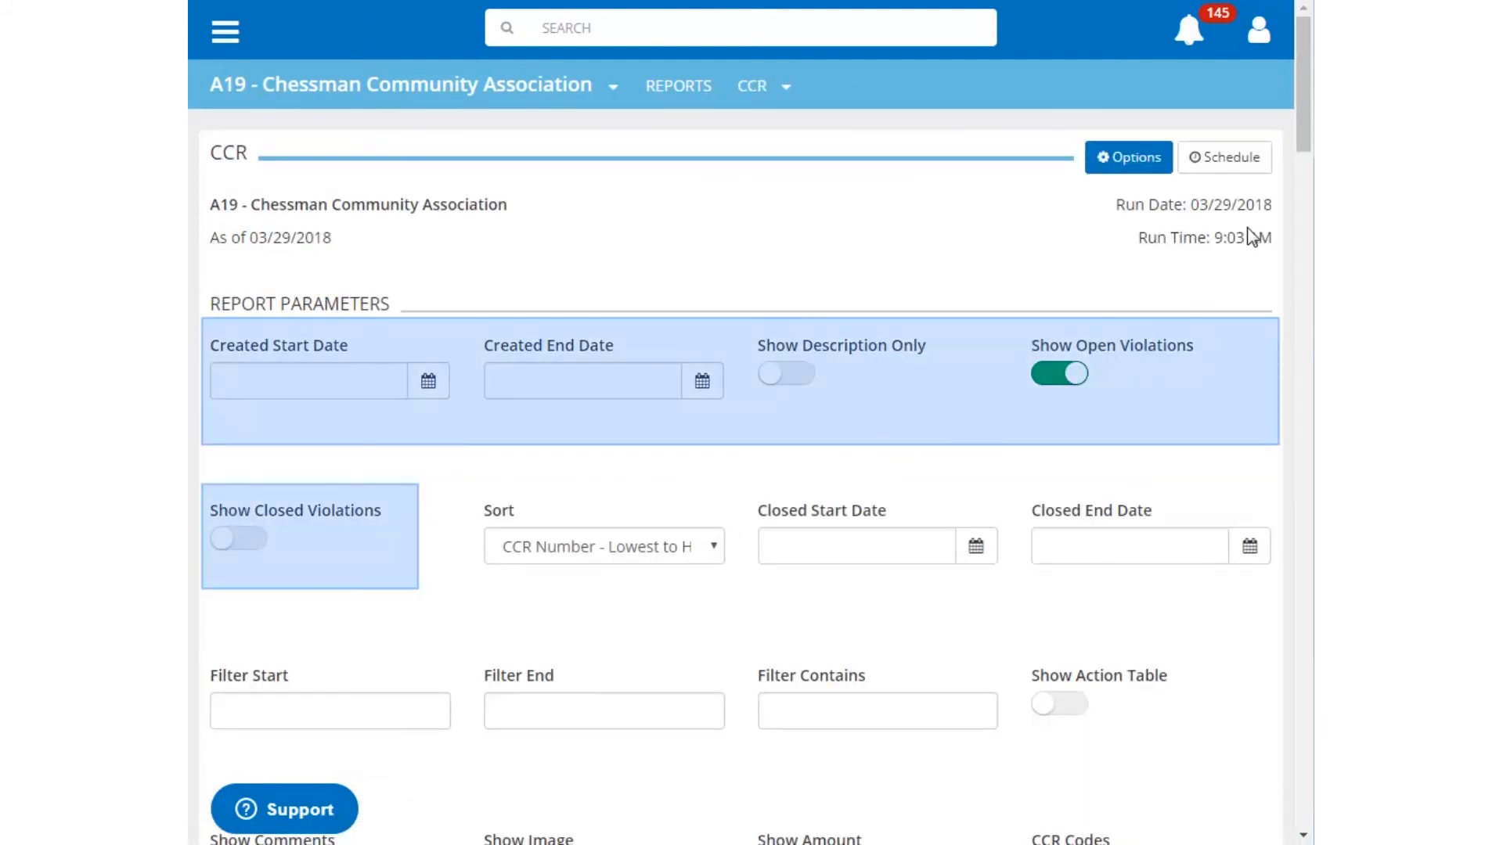
drag(1300, 43, 1297, 76)
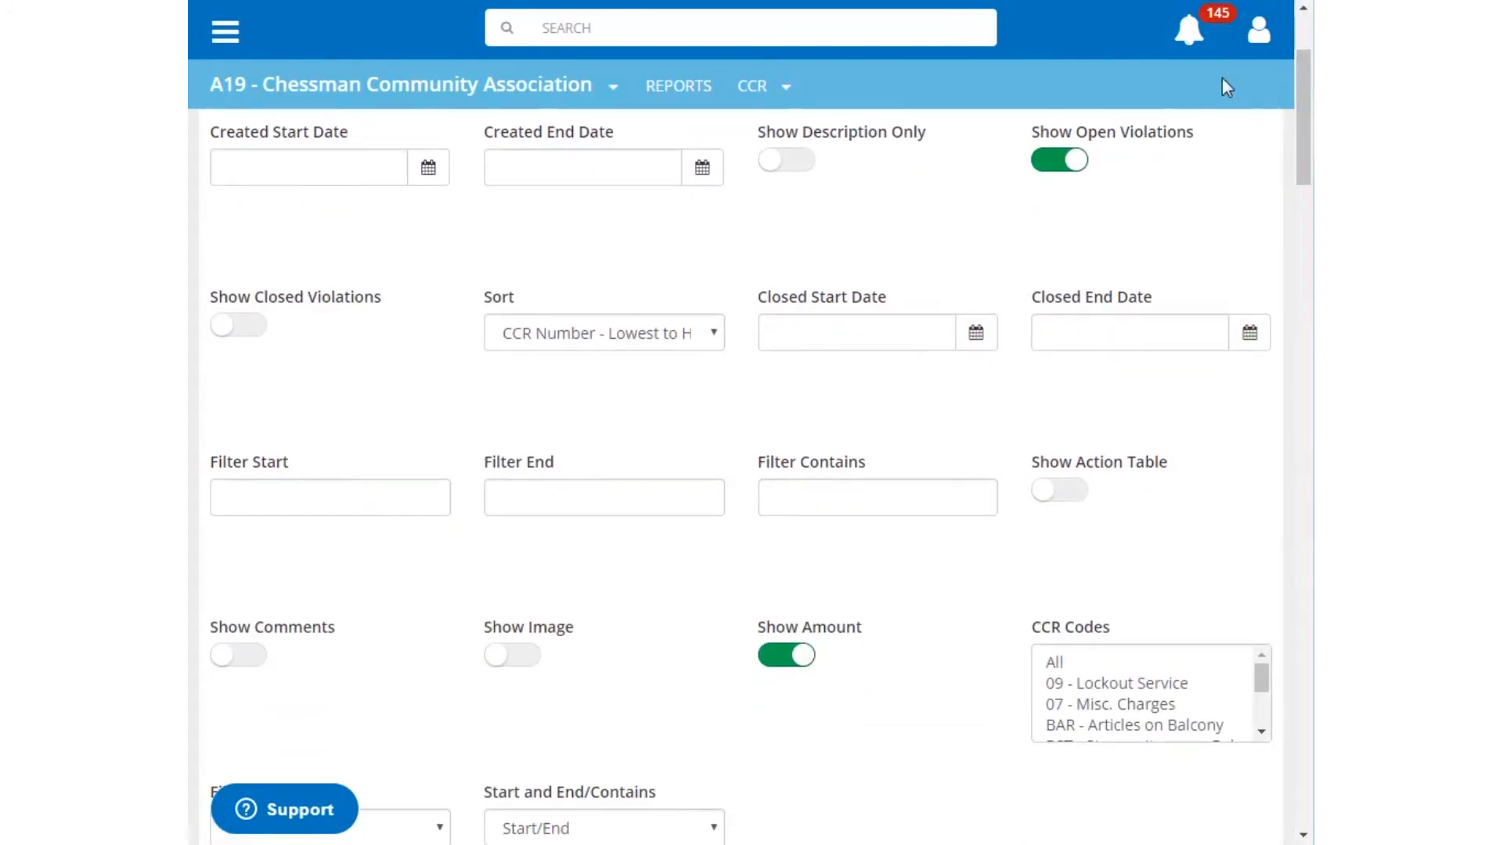
- Check the CCR report's Sort choices, turn on Show Action Table, Show Comments and Show Image, and turn off Show Amount
click(712, 335)
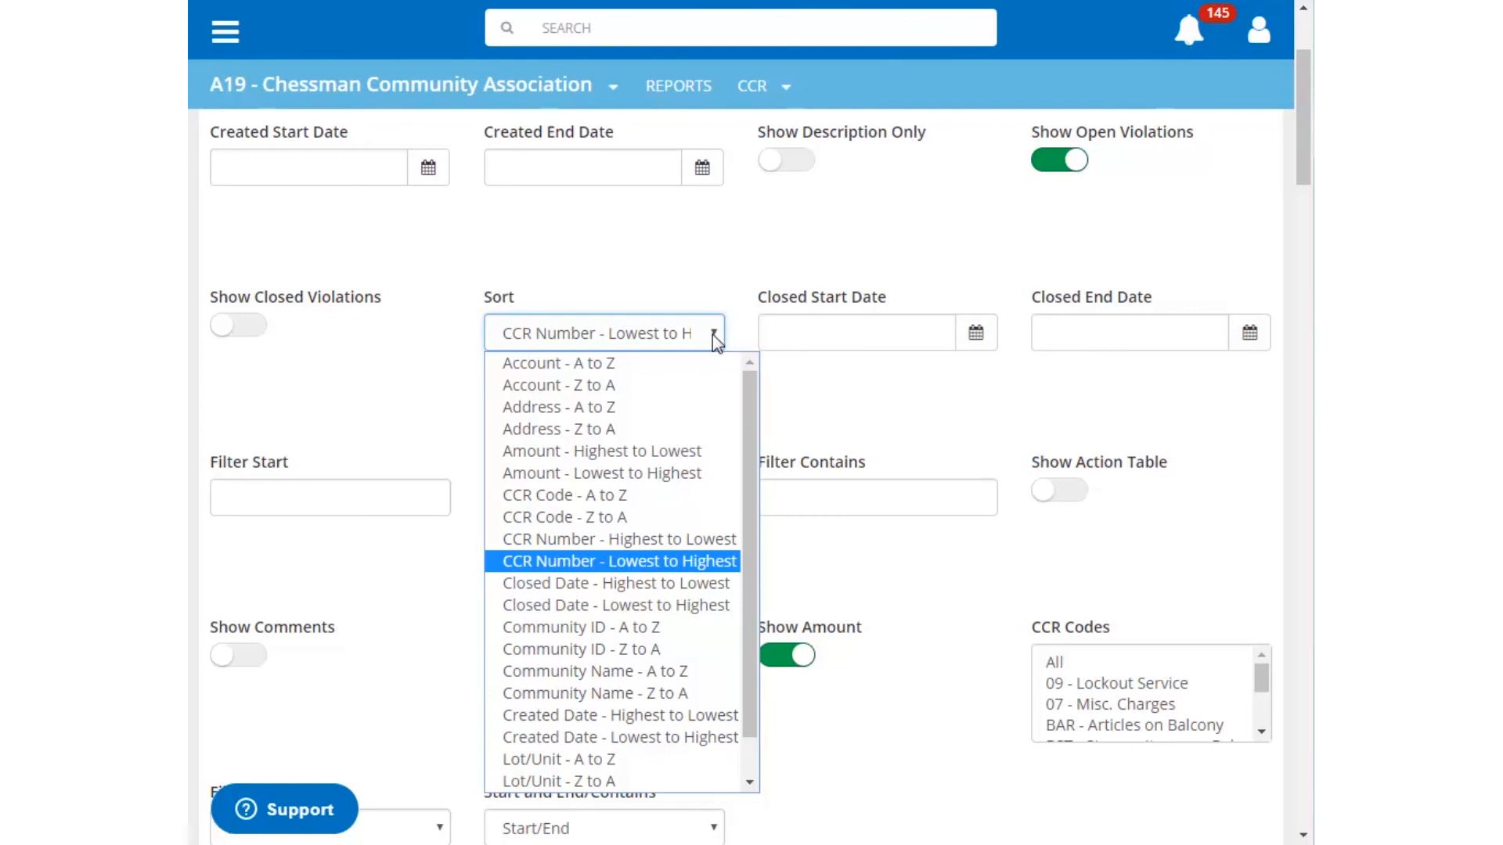
click(713, 335)
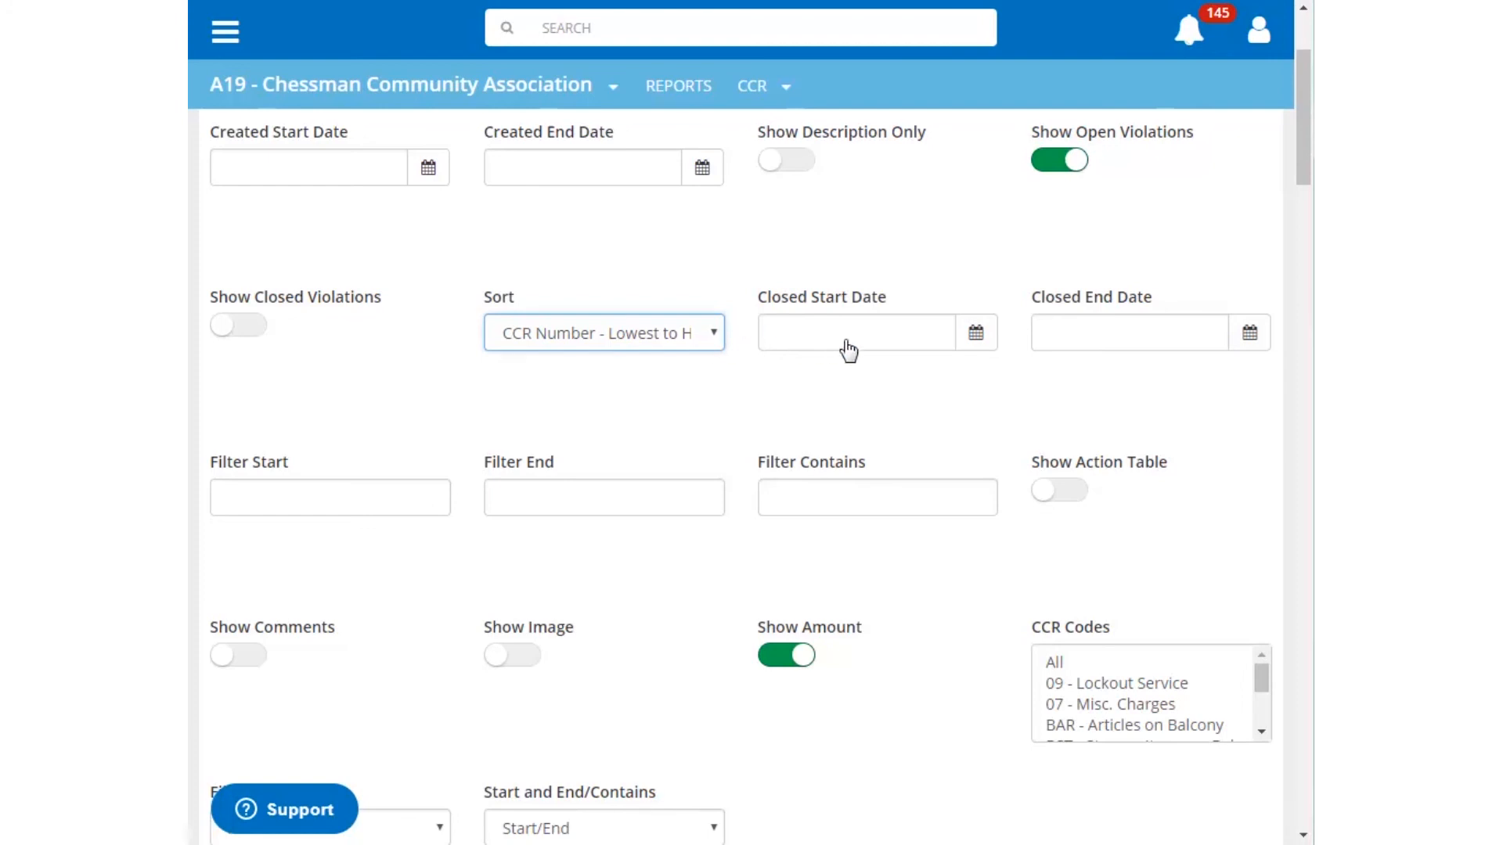
click(1074, 493)
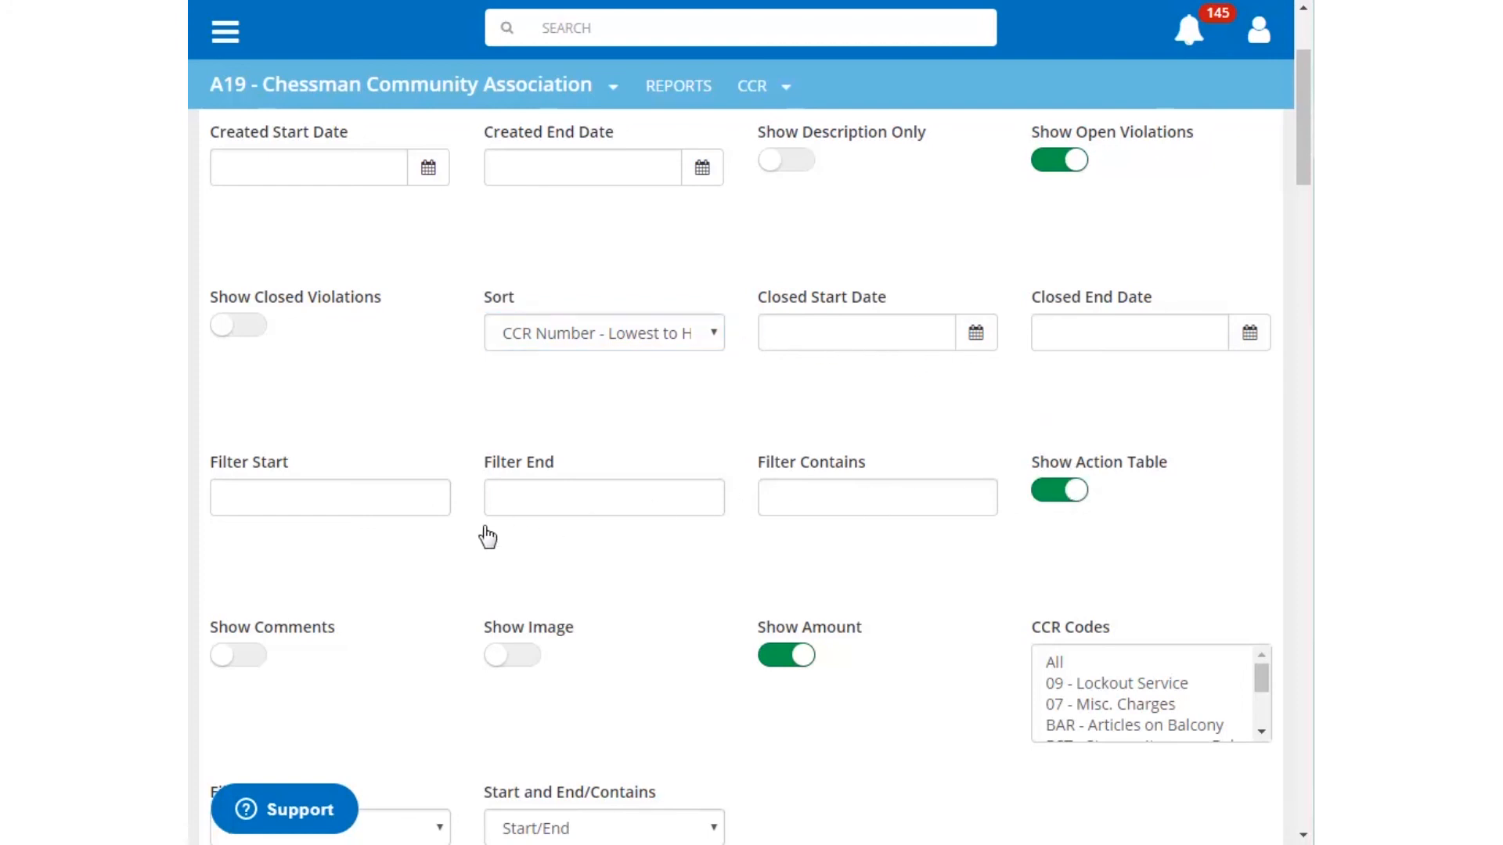
click(252, 666)
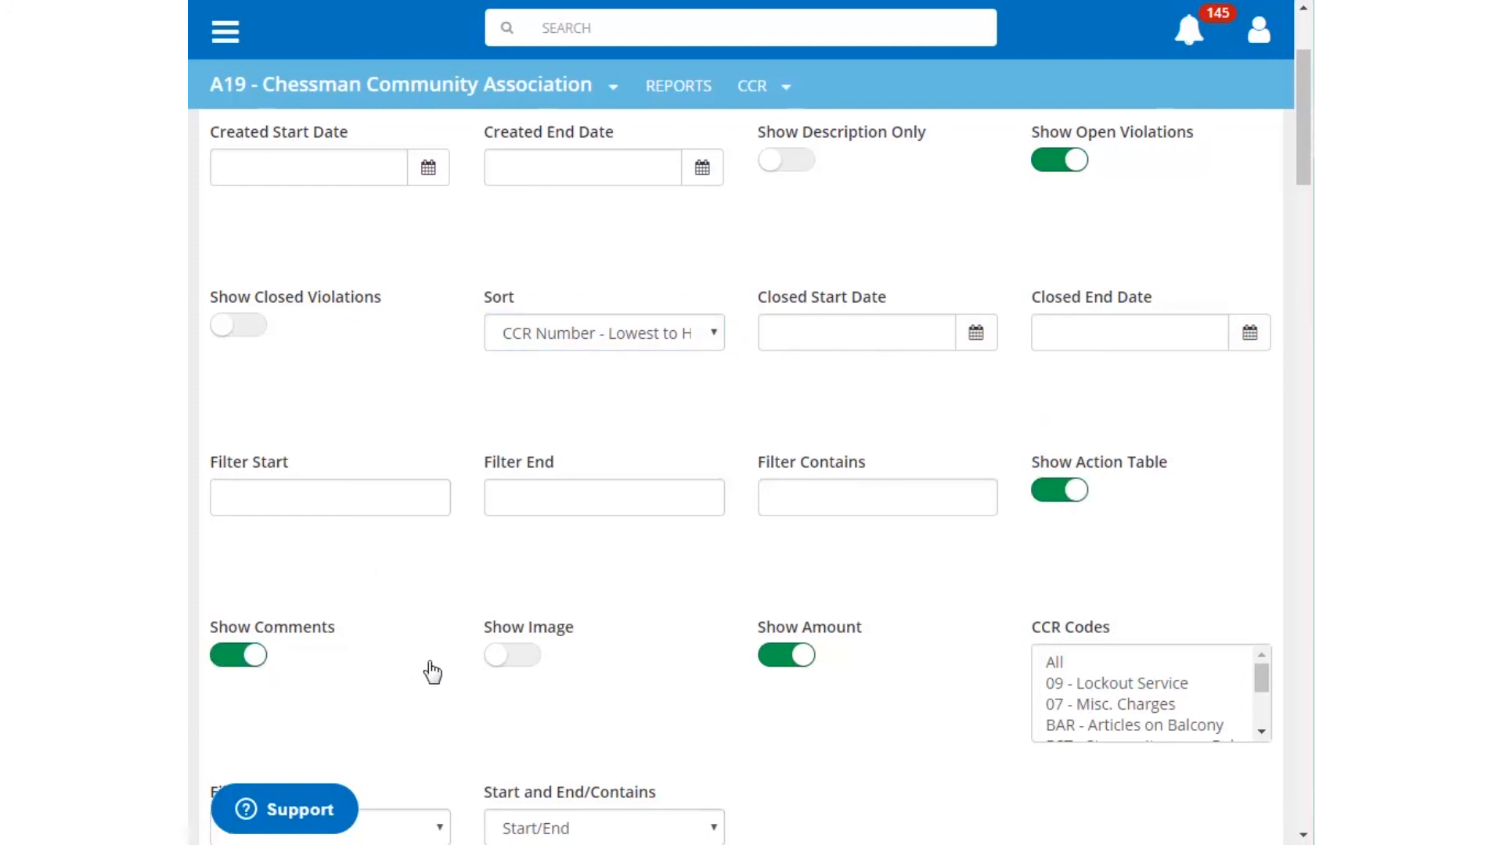
click(534, 667)
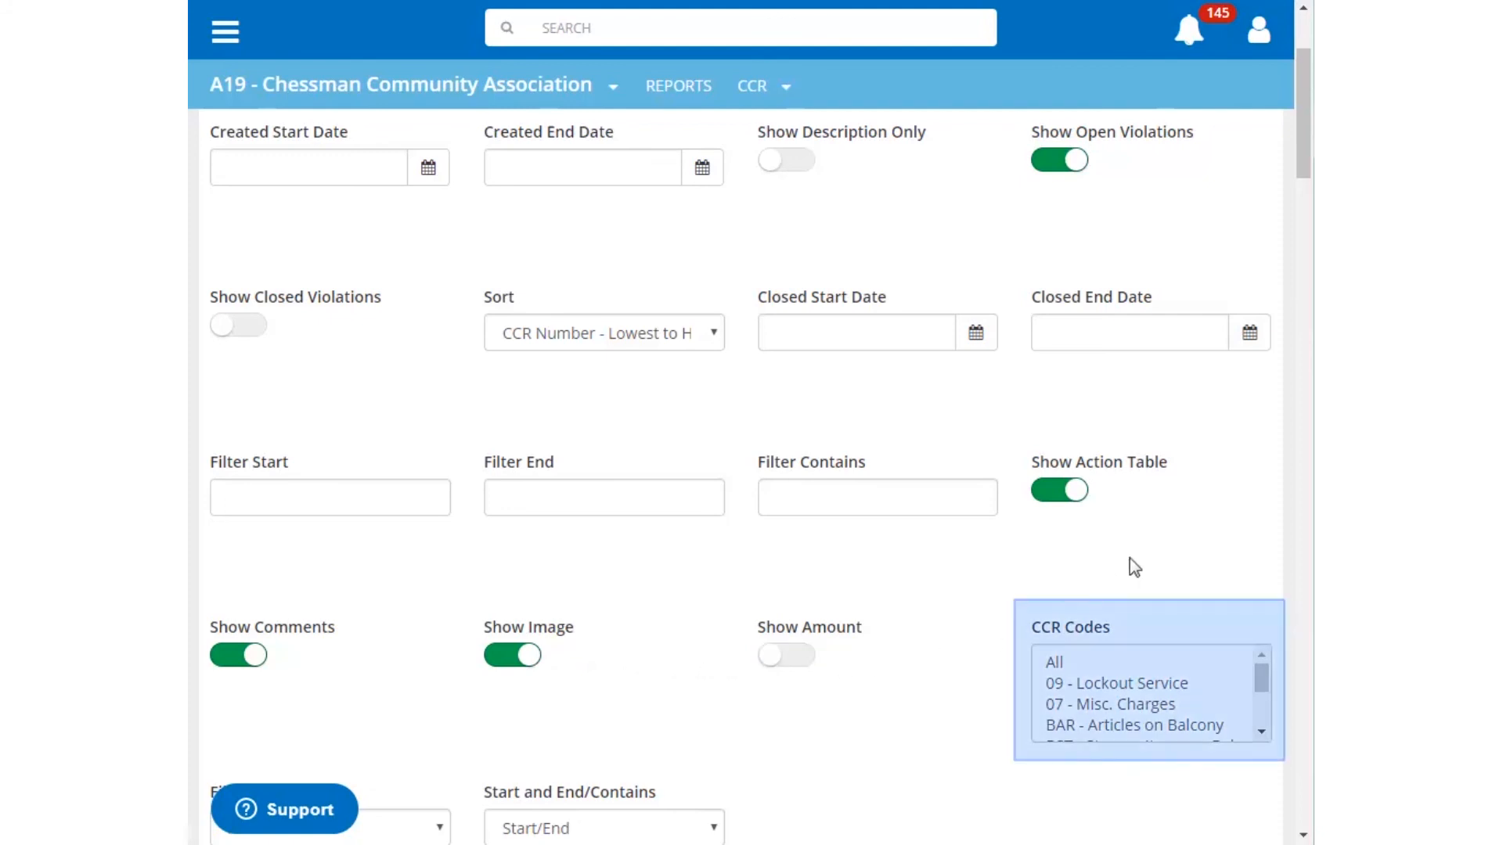
- Check the Filter By and Start and End/Contains choices, and apply the CCR report parameters to view the report
scroll(1301, 119, down, 4)
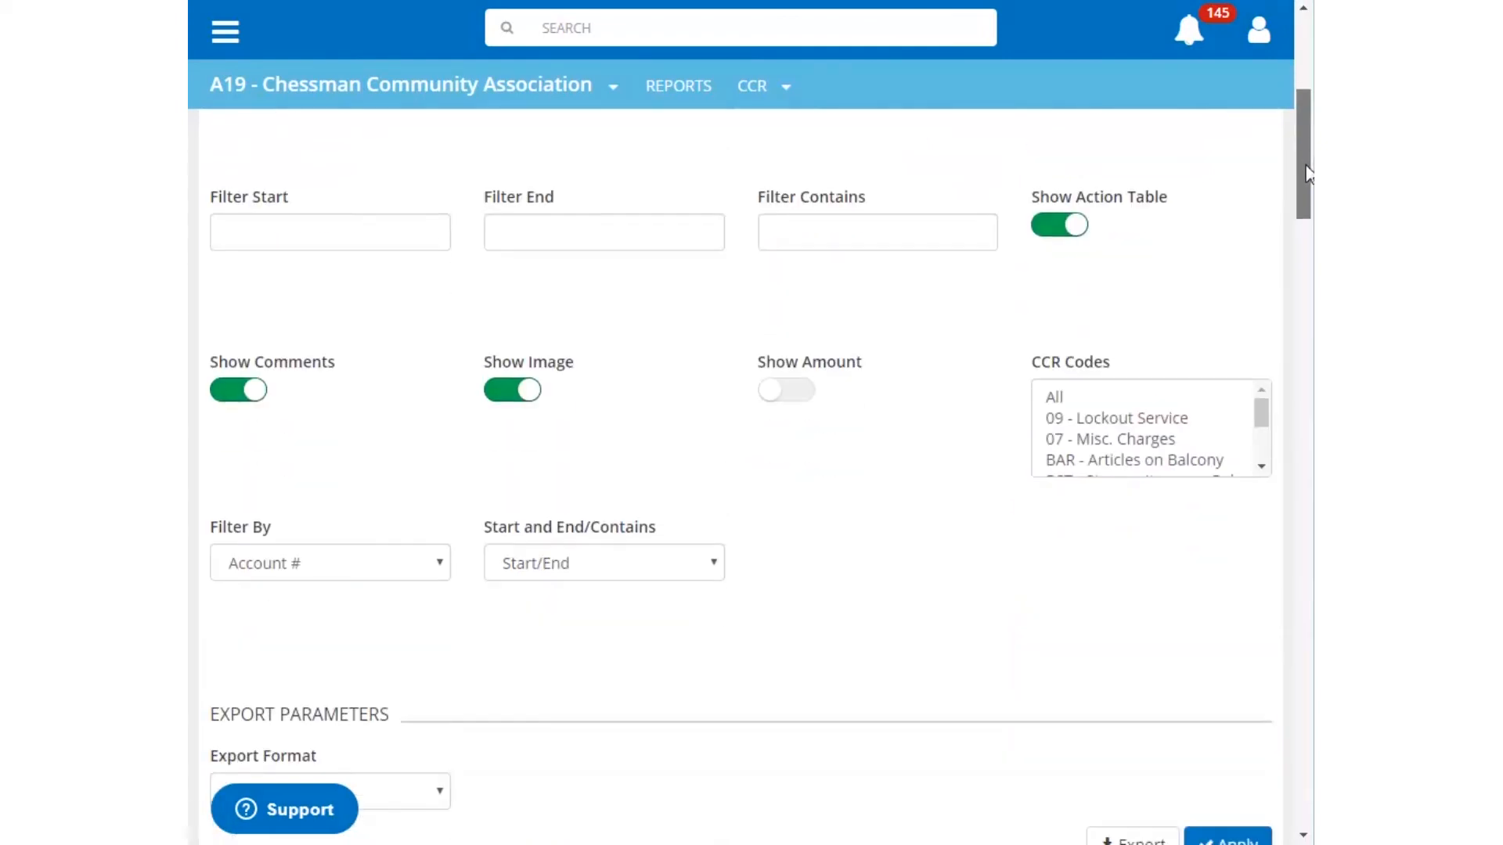
click(440, 544)
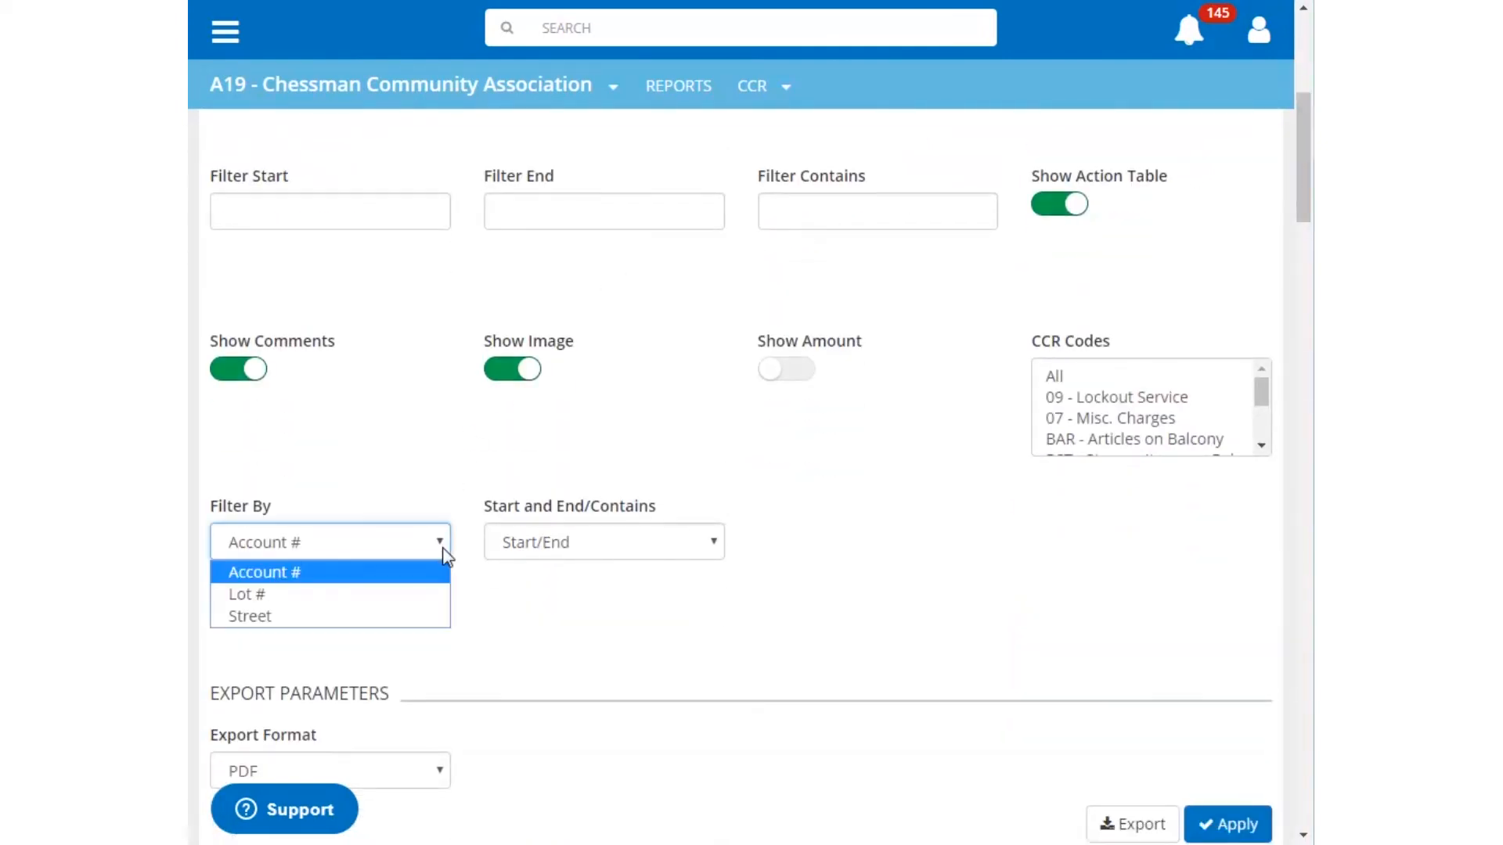
click(440, 544)
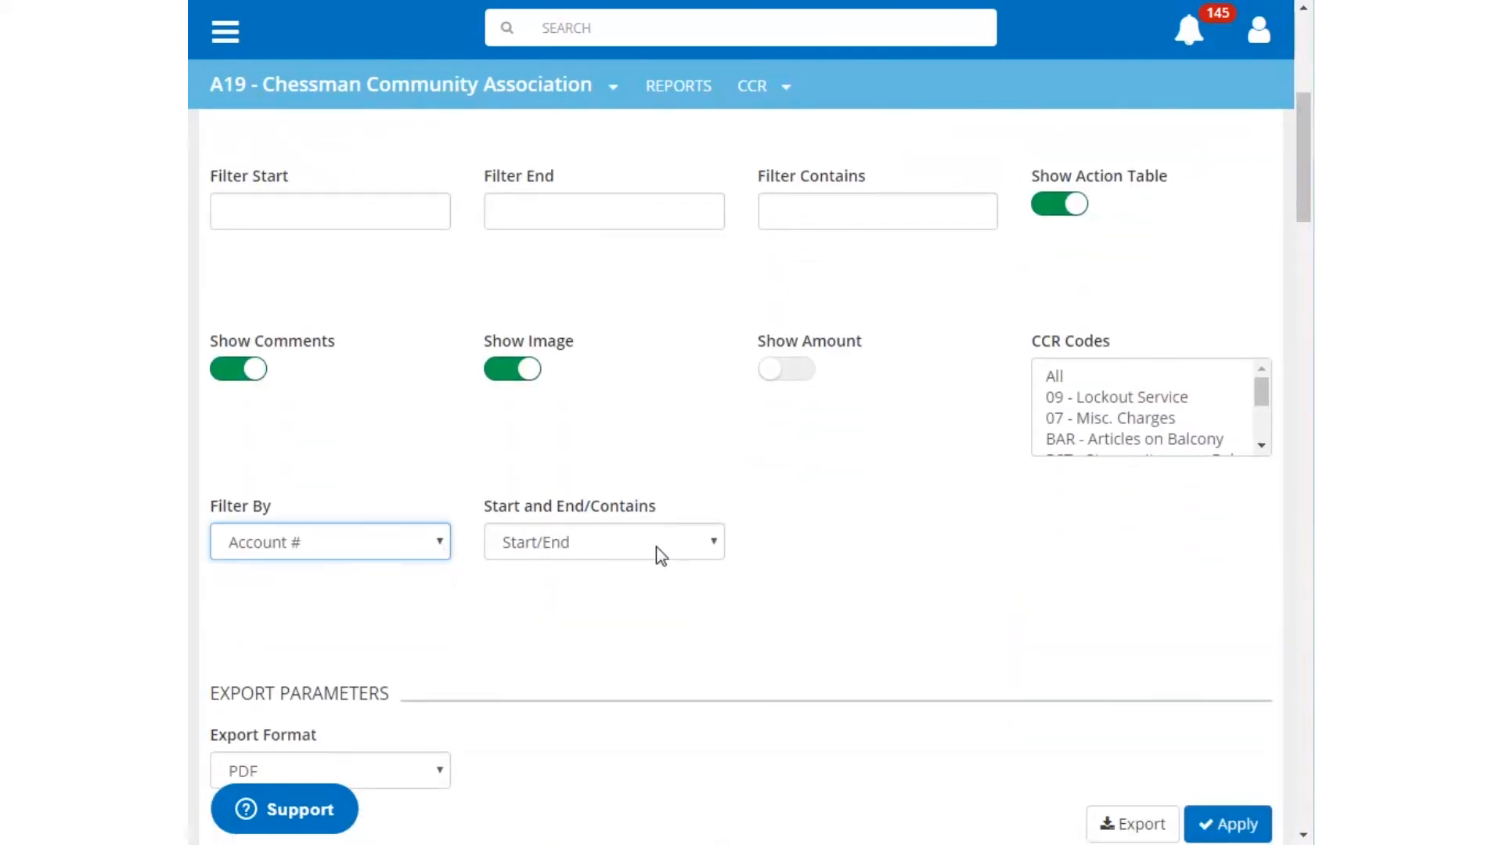
click(714, 543)
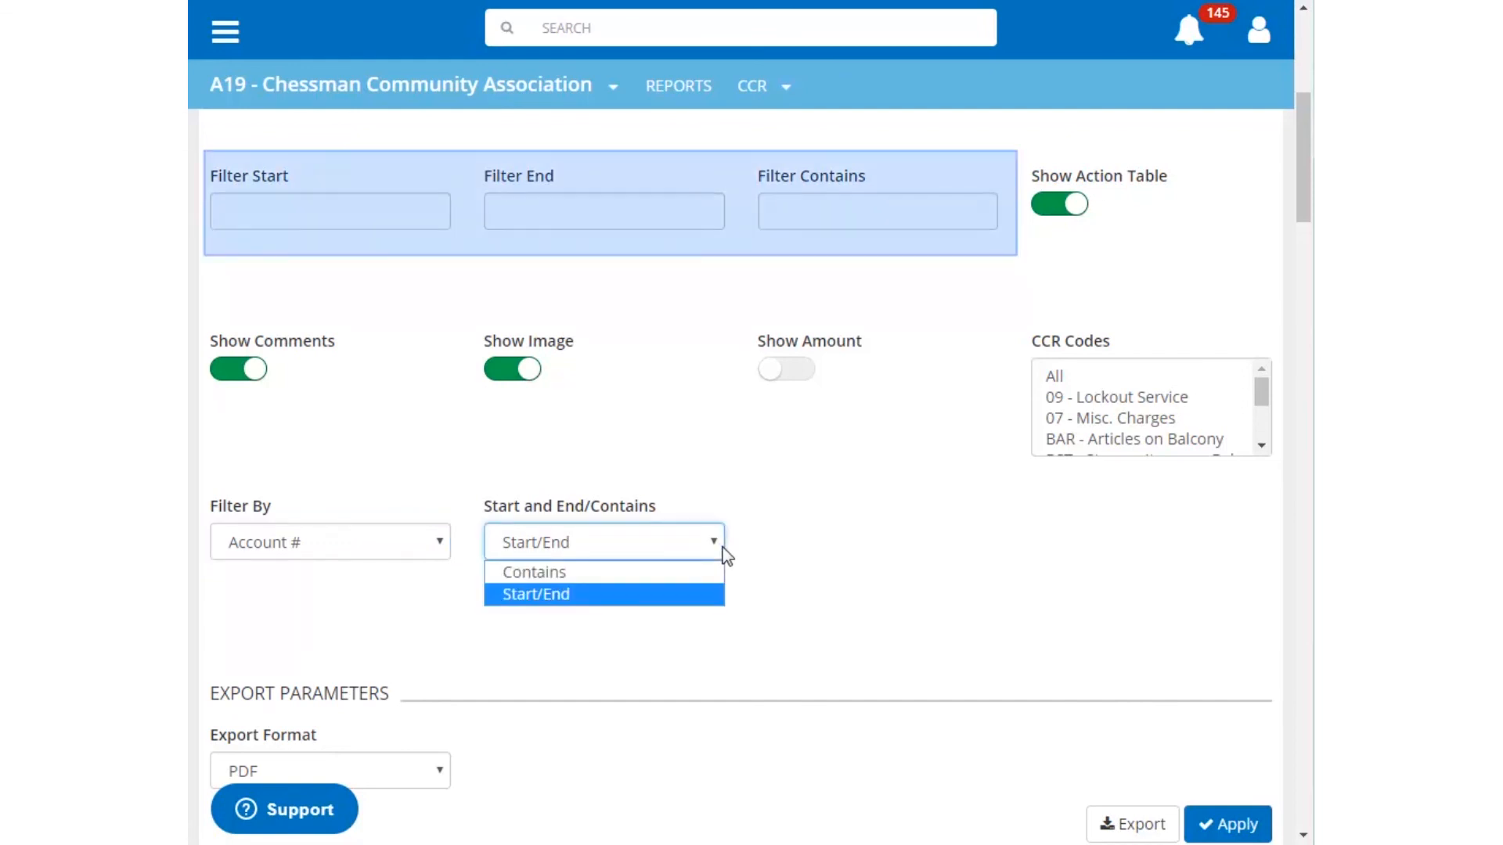
click(722, 553)
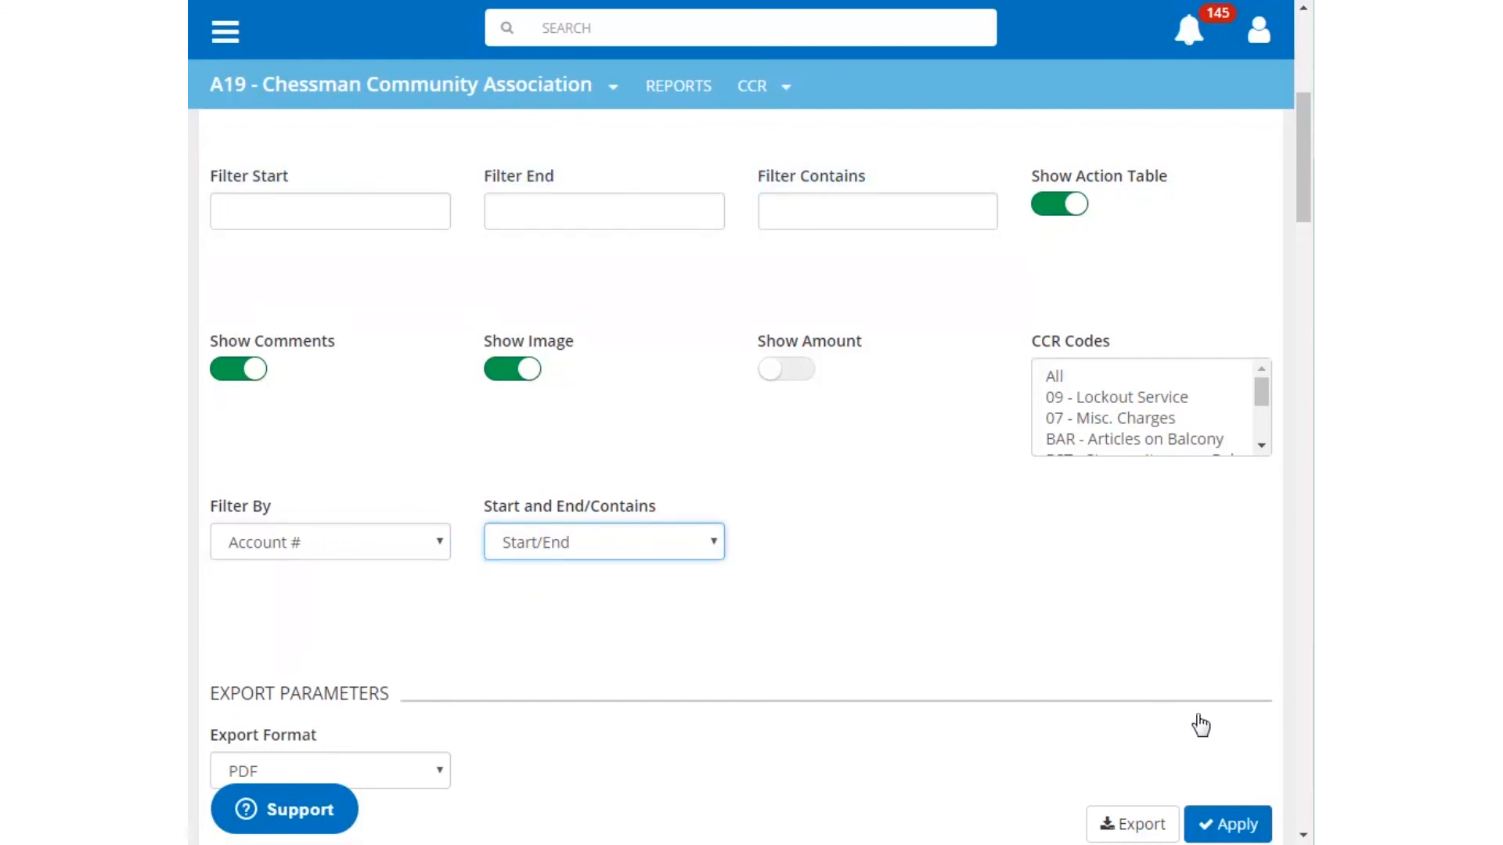
click(1229, 825)
drag(1299, 101, 1286, 733)
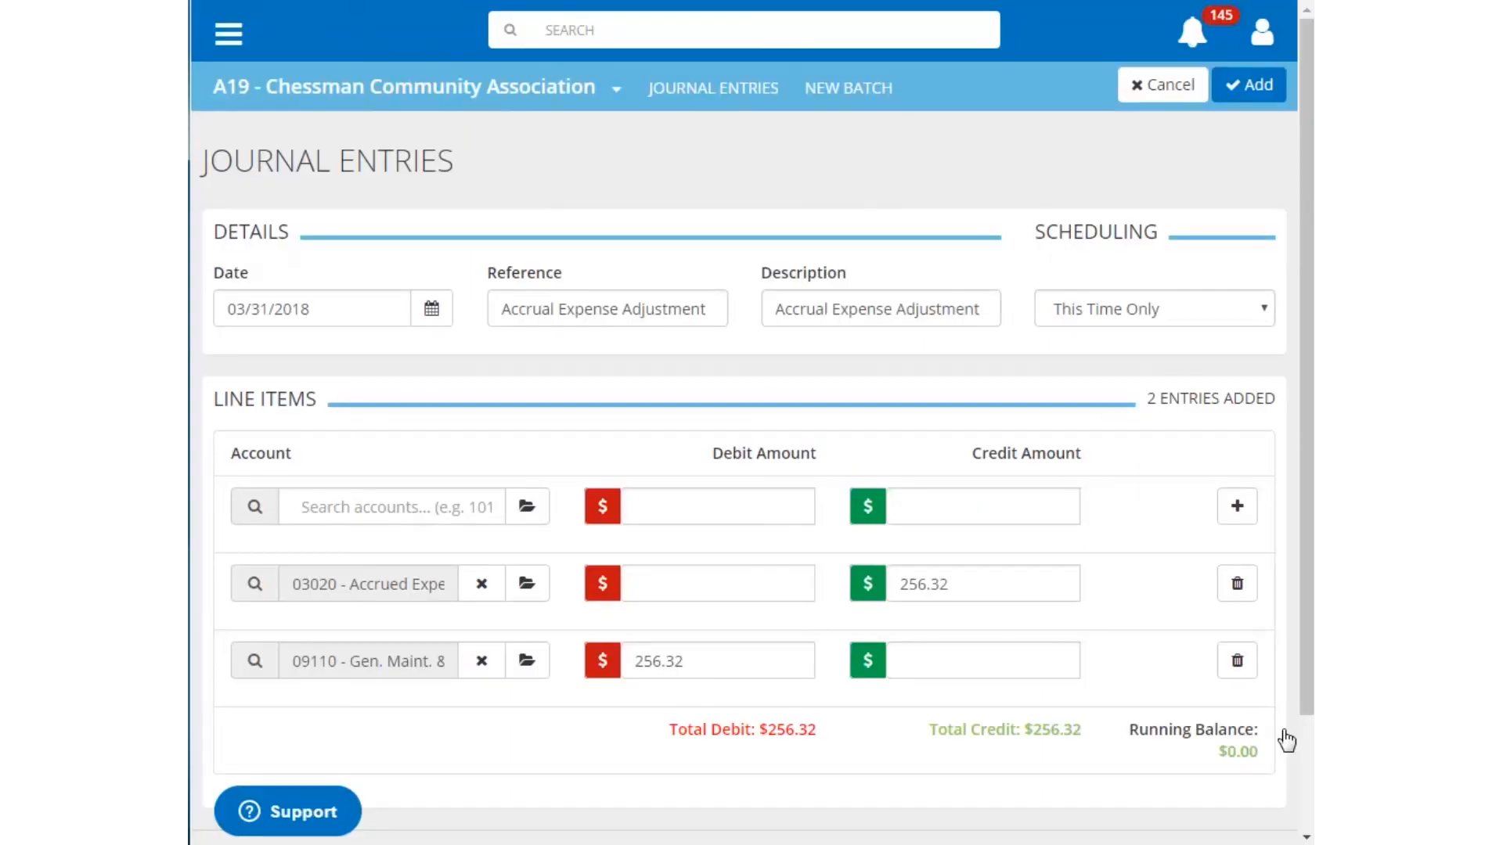
- Add the Accrual Expense Adjustment journal entry dated 03/31/2018 and post it with reversal in the next period turned on
click(1251, 94)
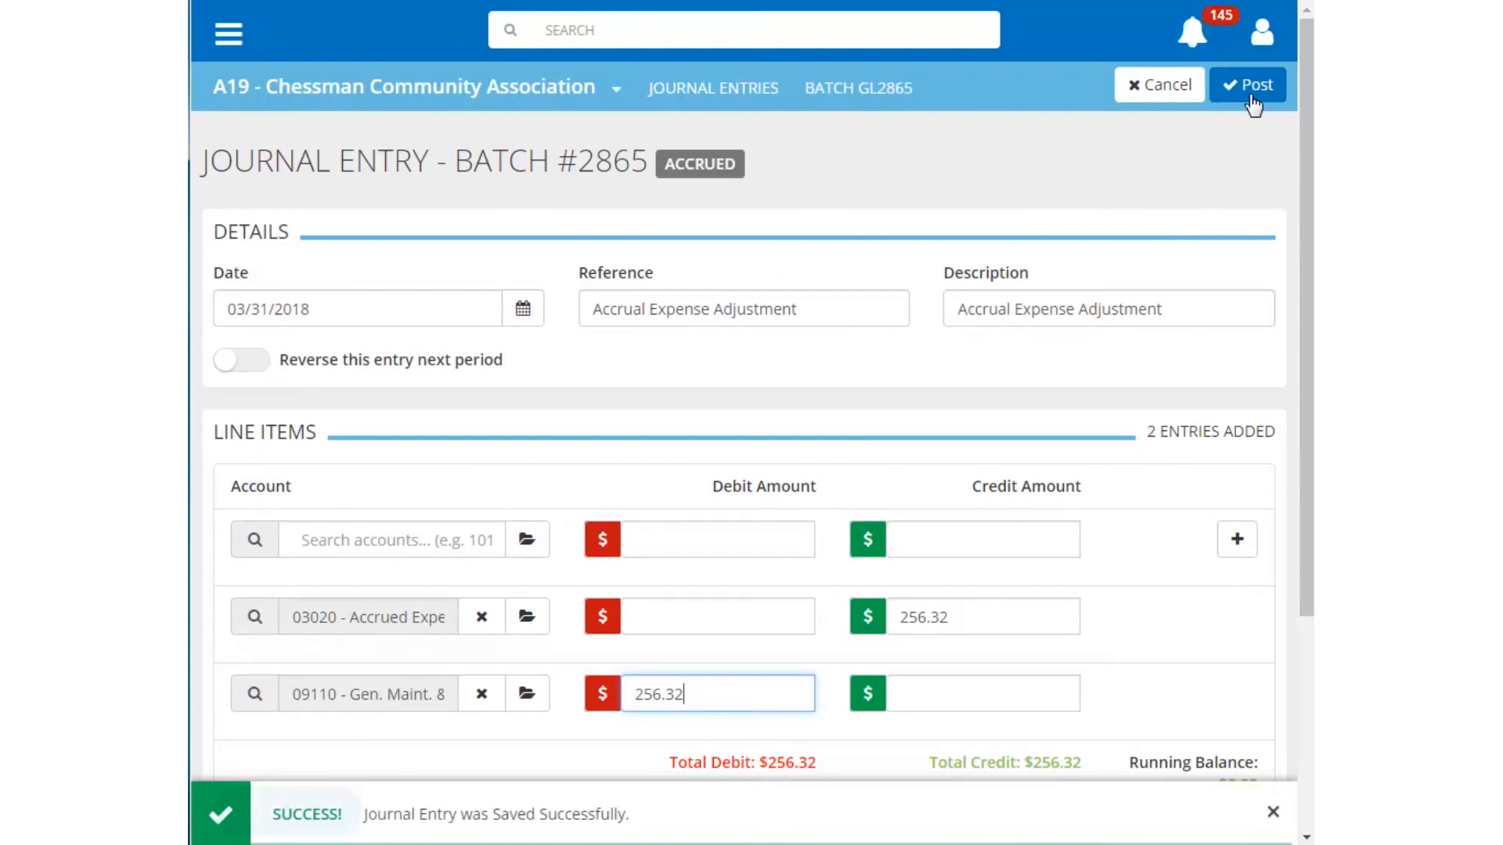
click(257, 371)
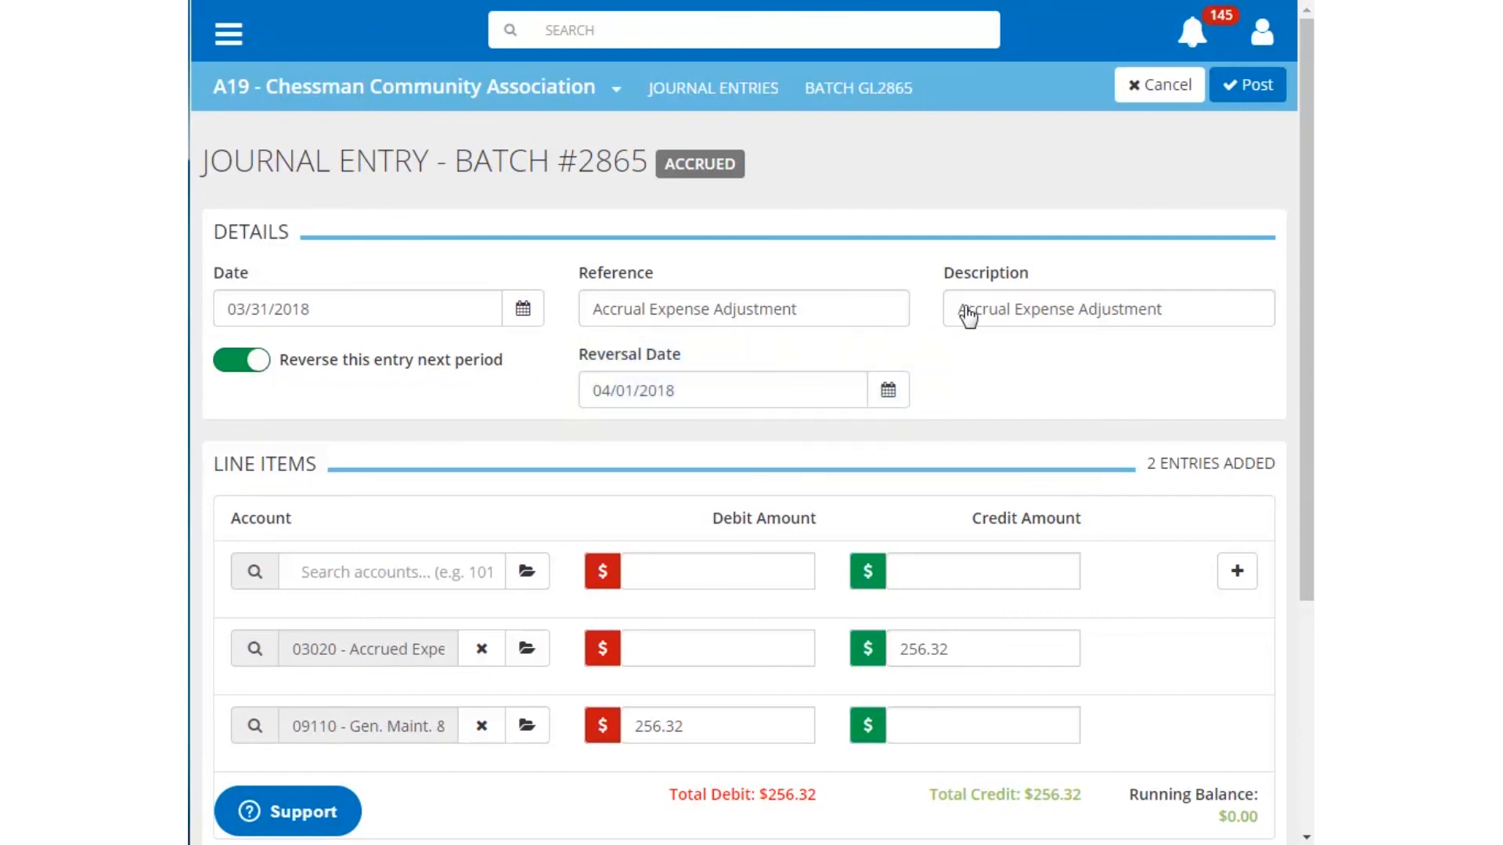
click(1247, 88)
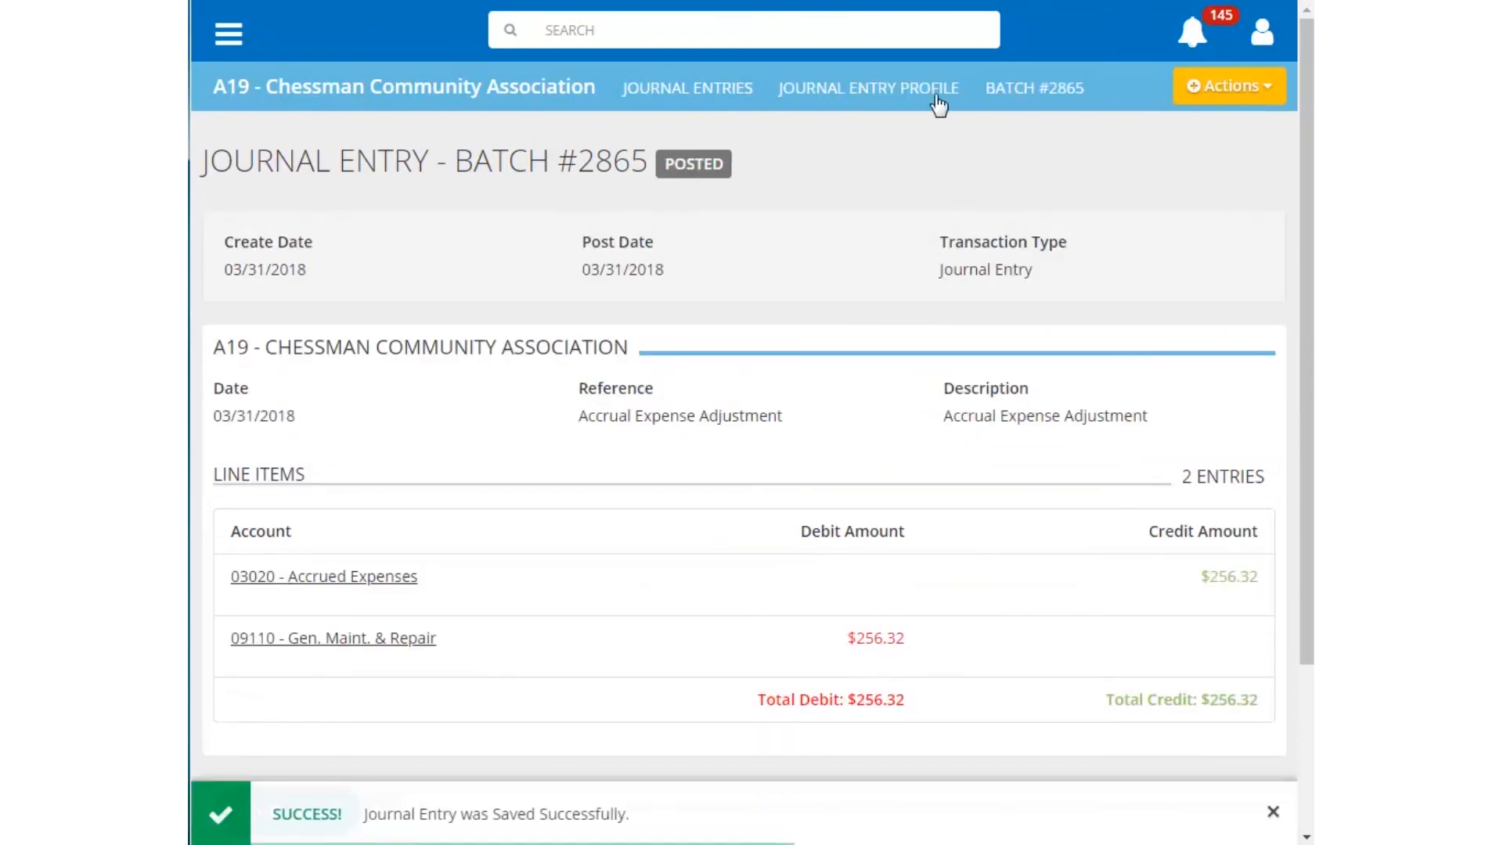
- Open the scheduled Recurring Journal Entry job AT00009 from the automation list
click(229, 40)
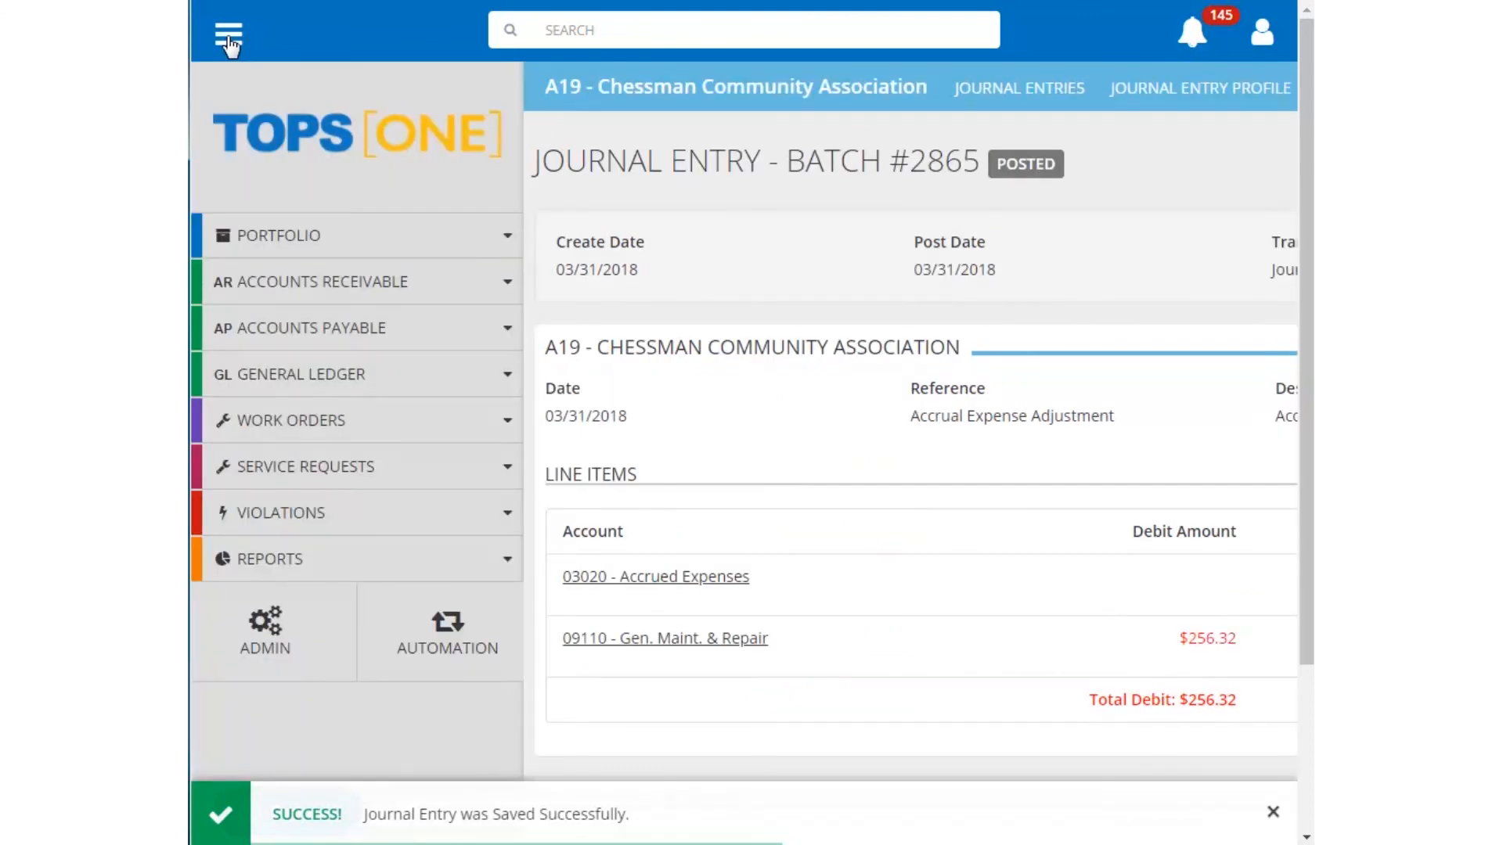
click(447, 638)
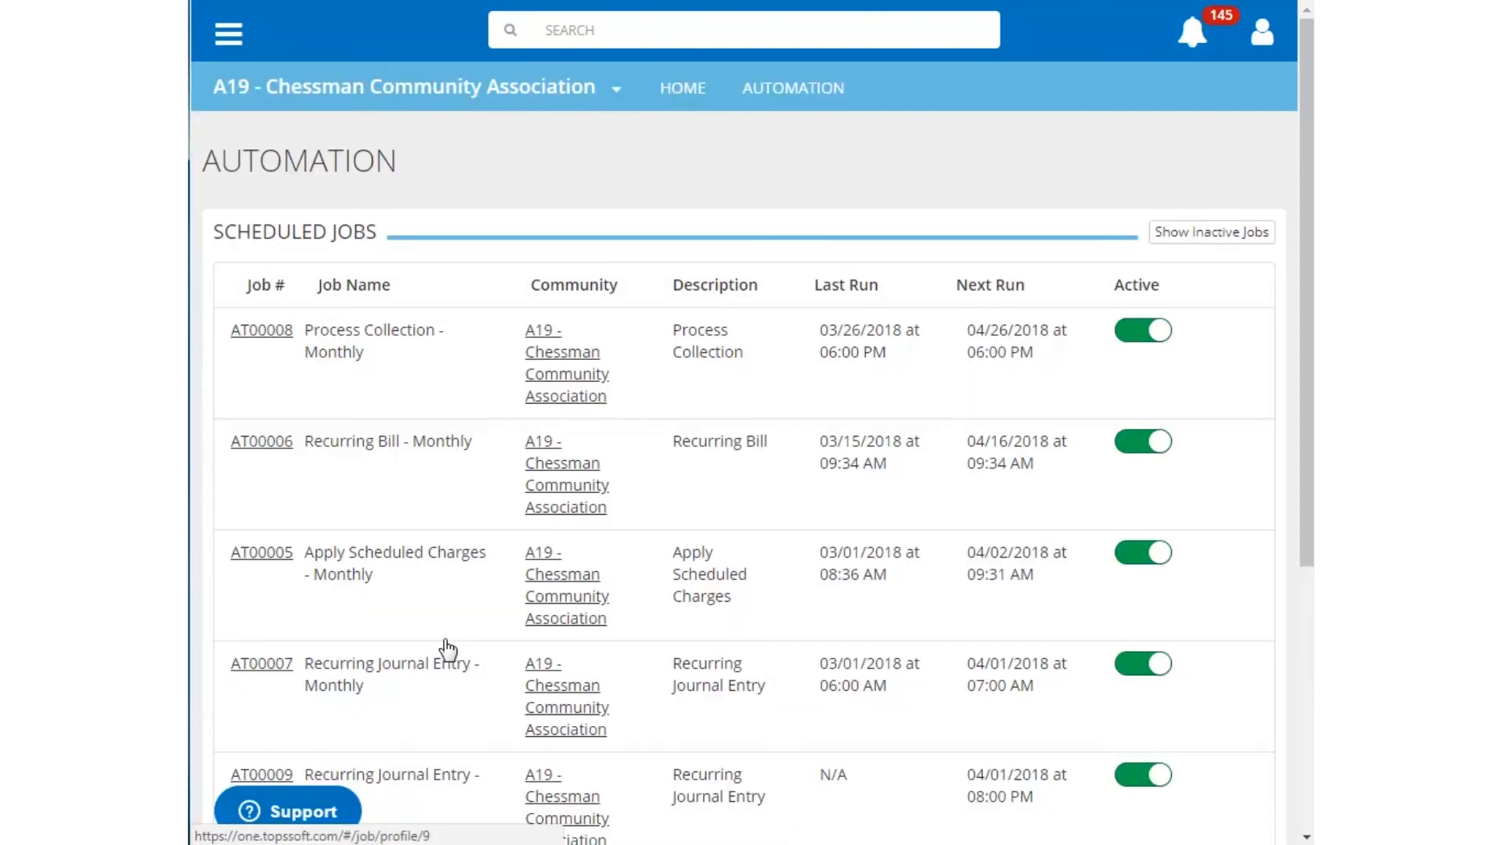
click(262, 775)
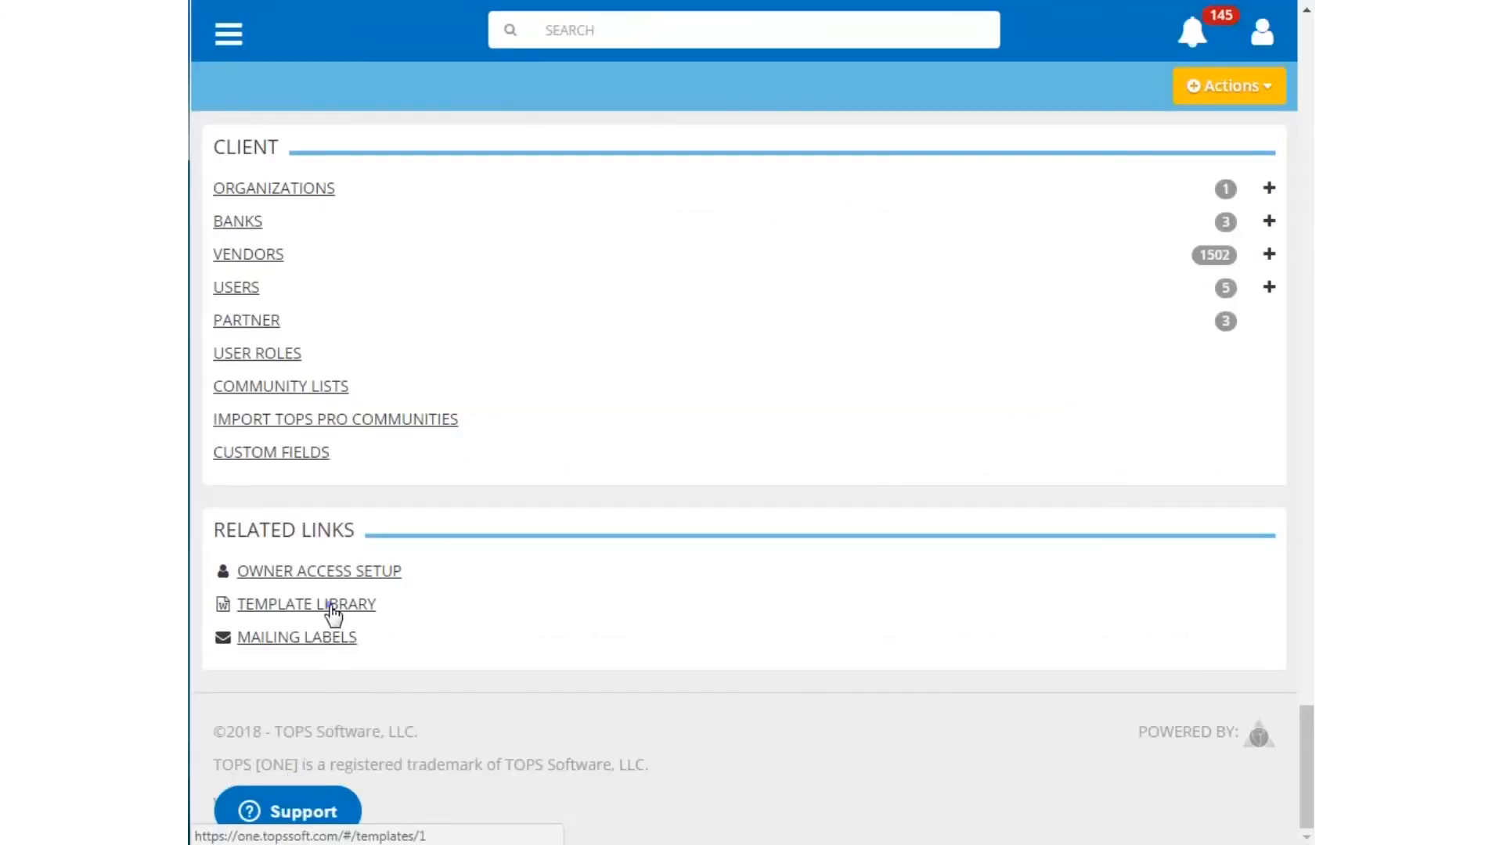
- Search the template library for templates named Community of type Letter
click(329, 605)
click(1261, 232)
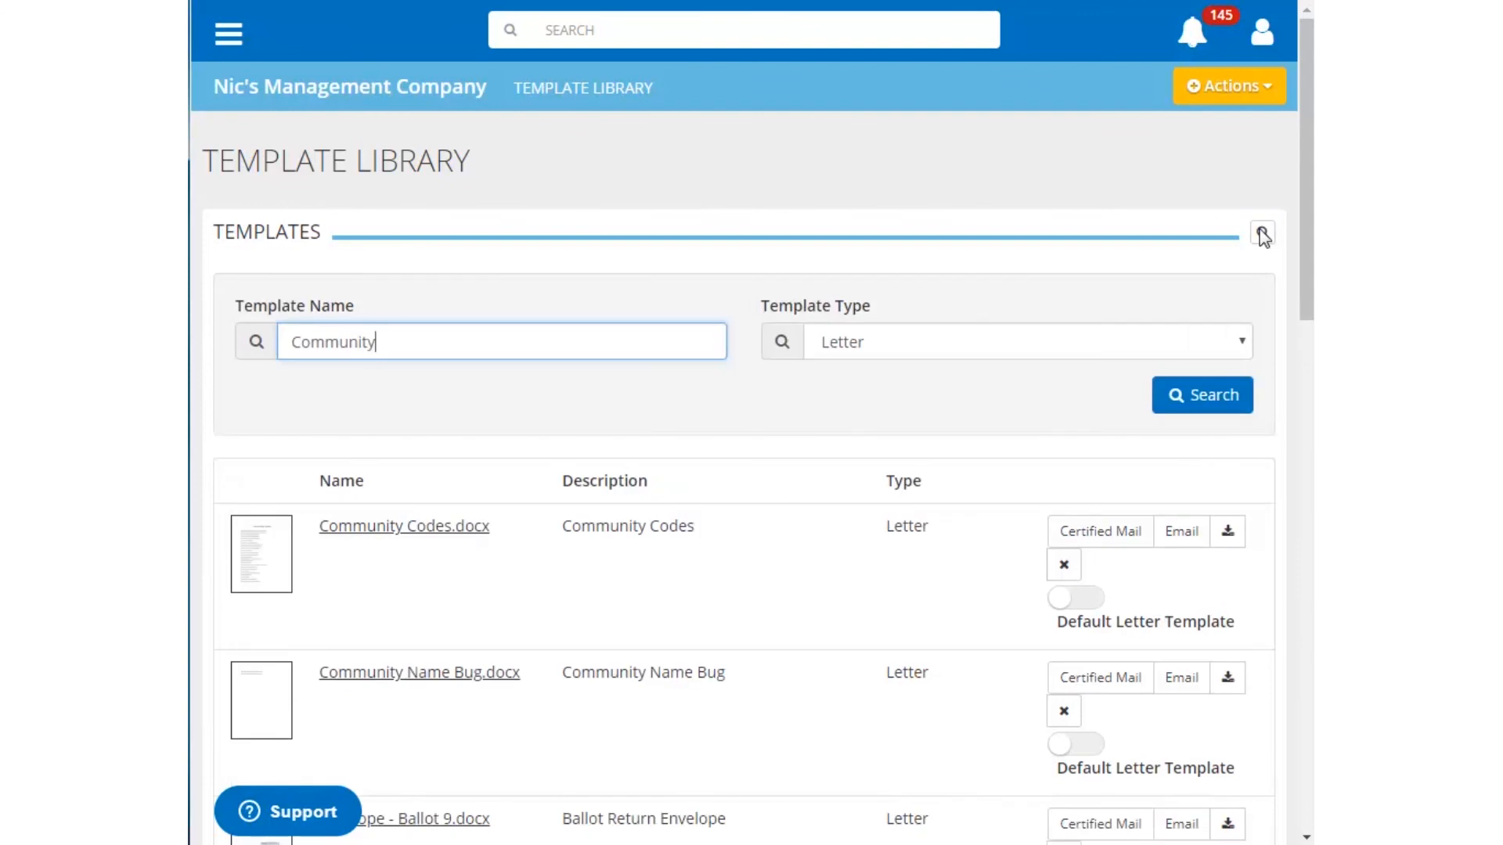
click(1232, 345)
click(1233, 350)
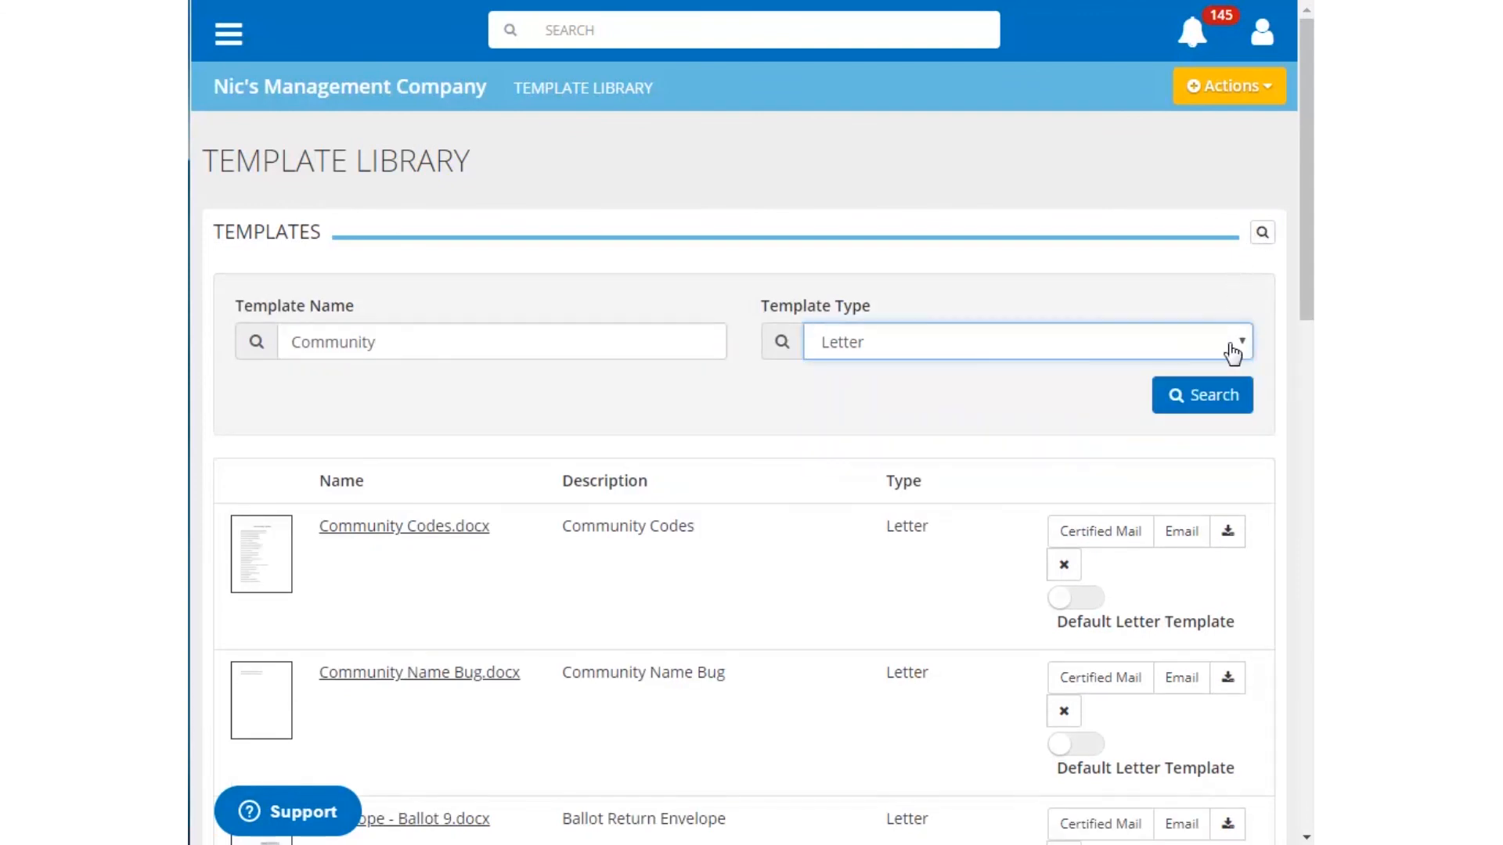
click(1211, 396)
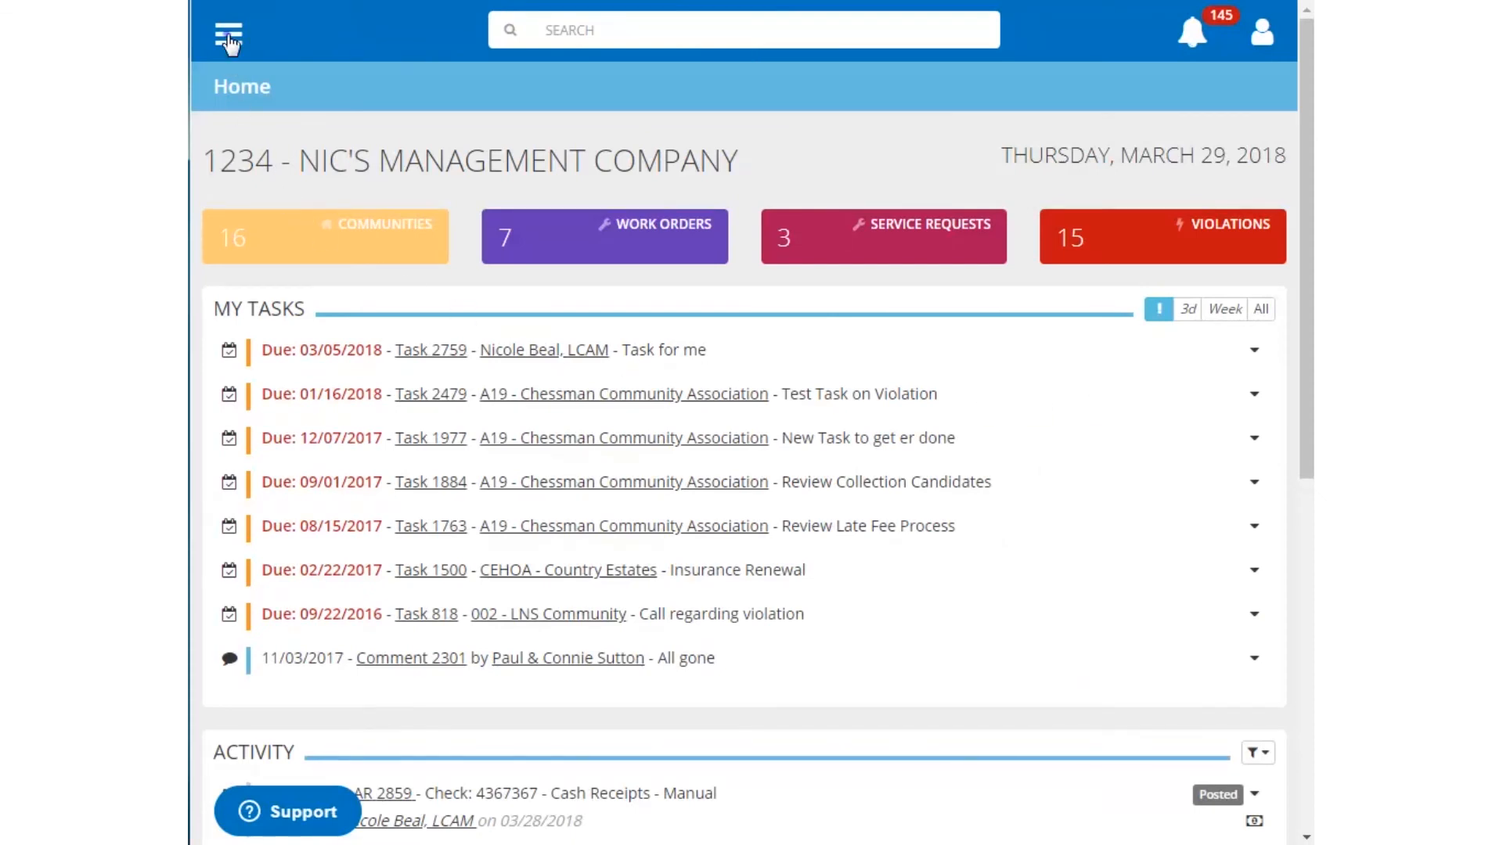
- Expand the Portfolio and Service Requests navigation groups, open the Owners list, and show the first owner's link options
click(229, 38)
click(506, 240)
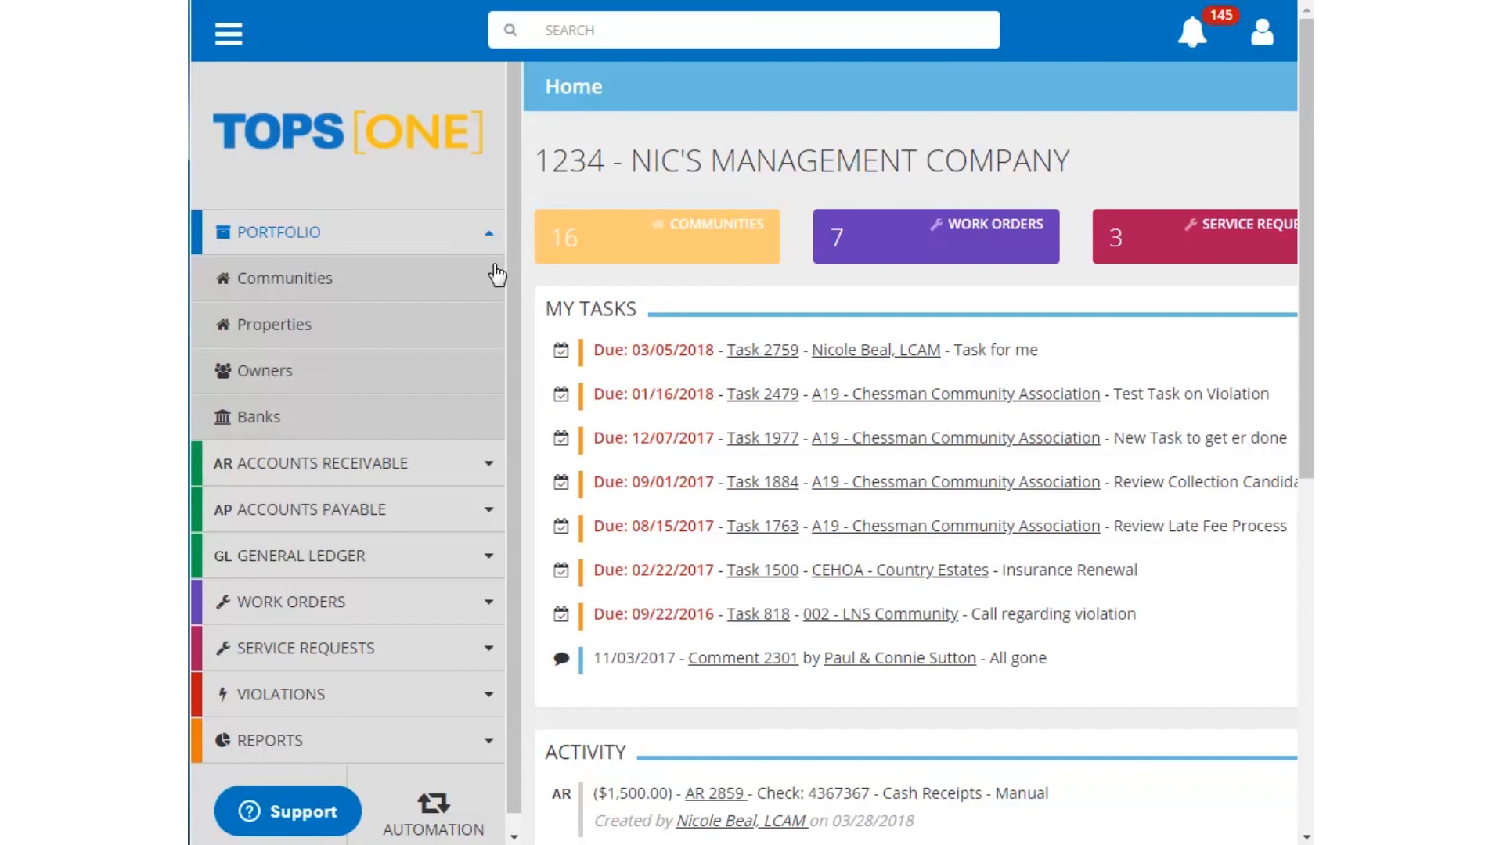
click(485, 656)
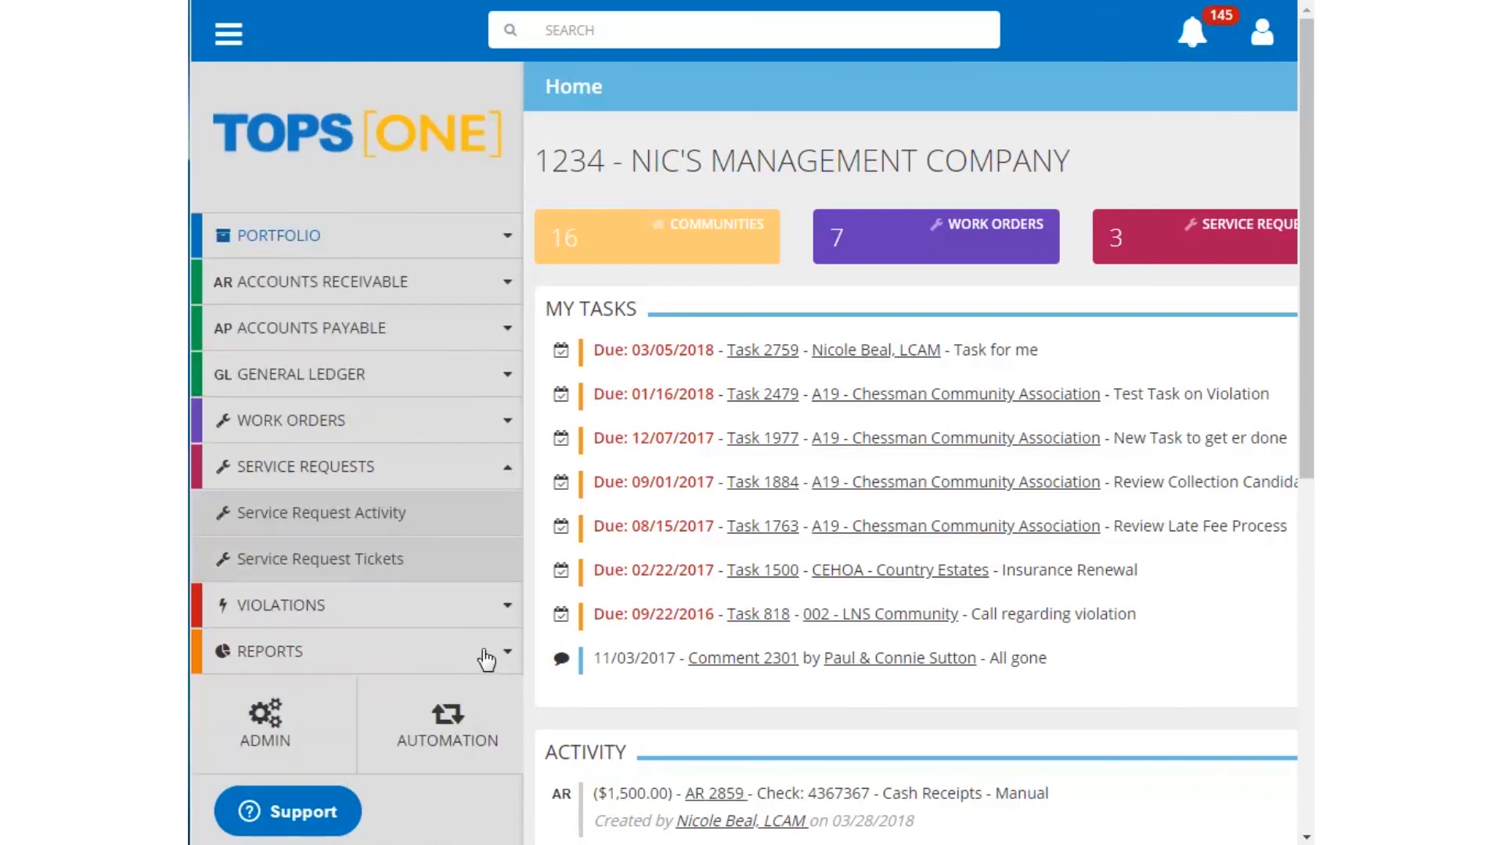
click(504, 238)
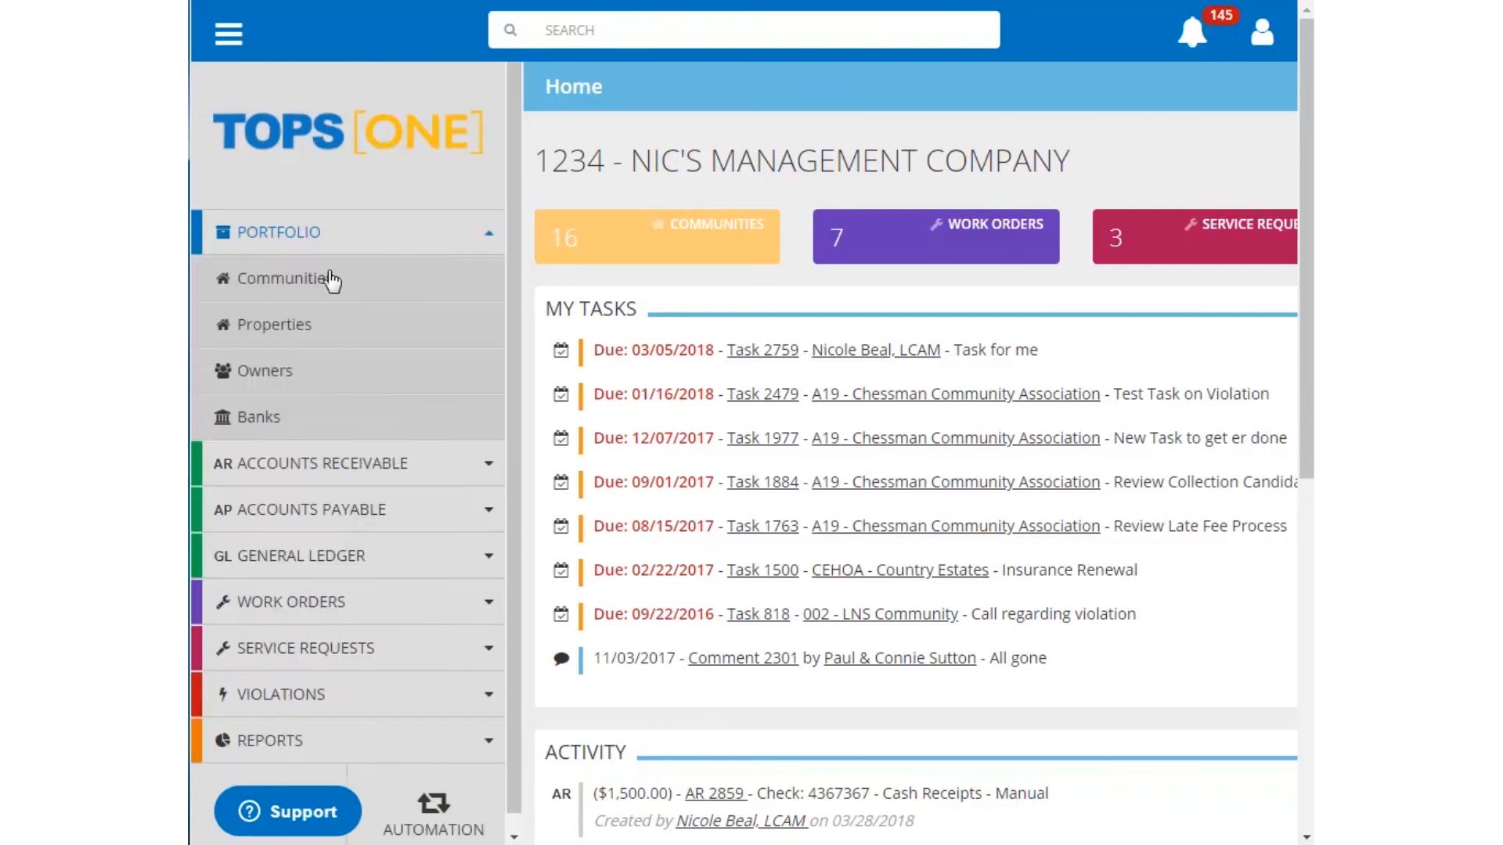
click(270, 372)
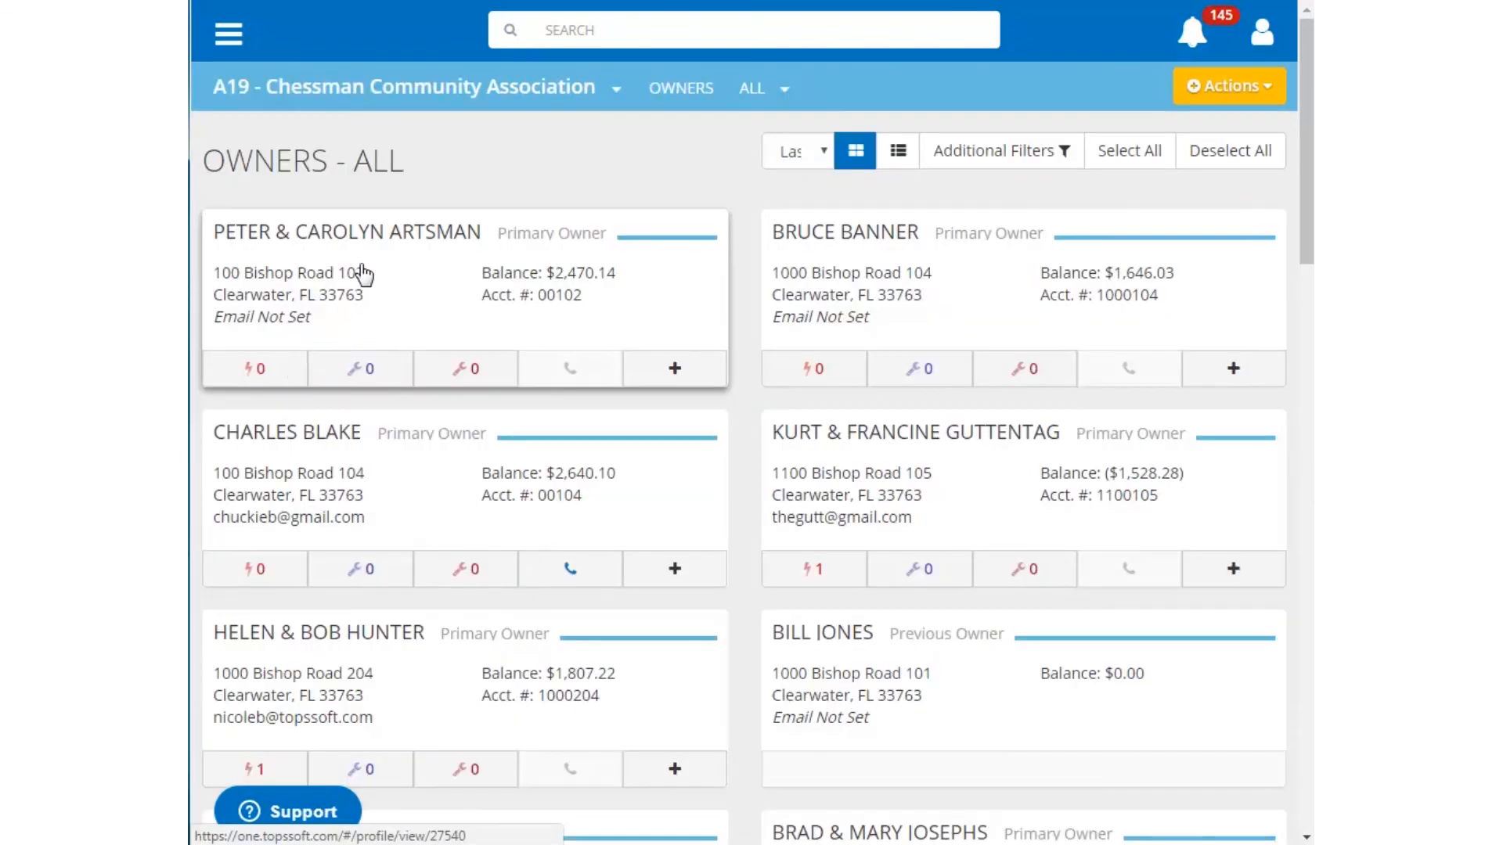
right_click(363, 226)
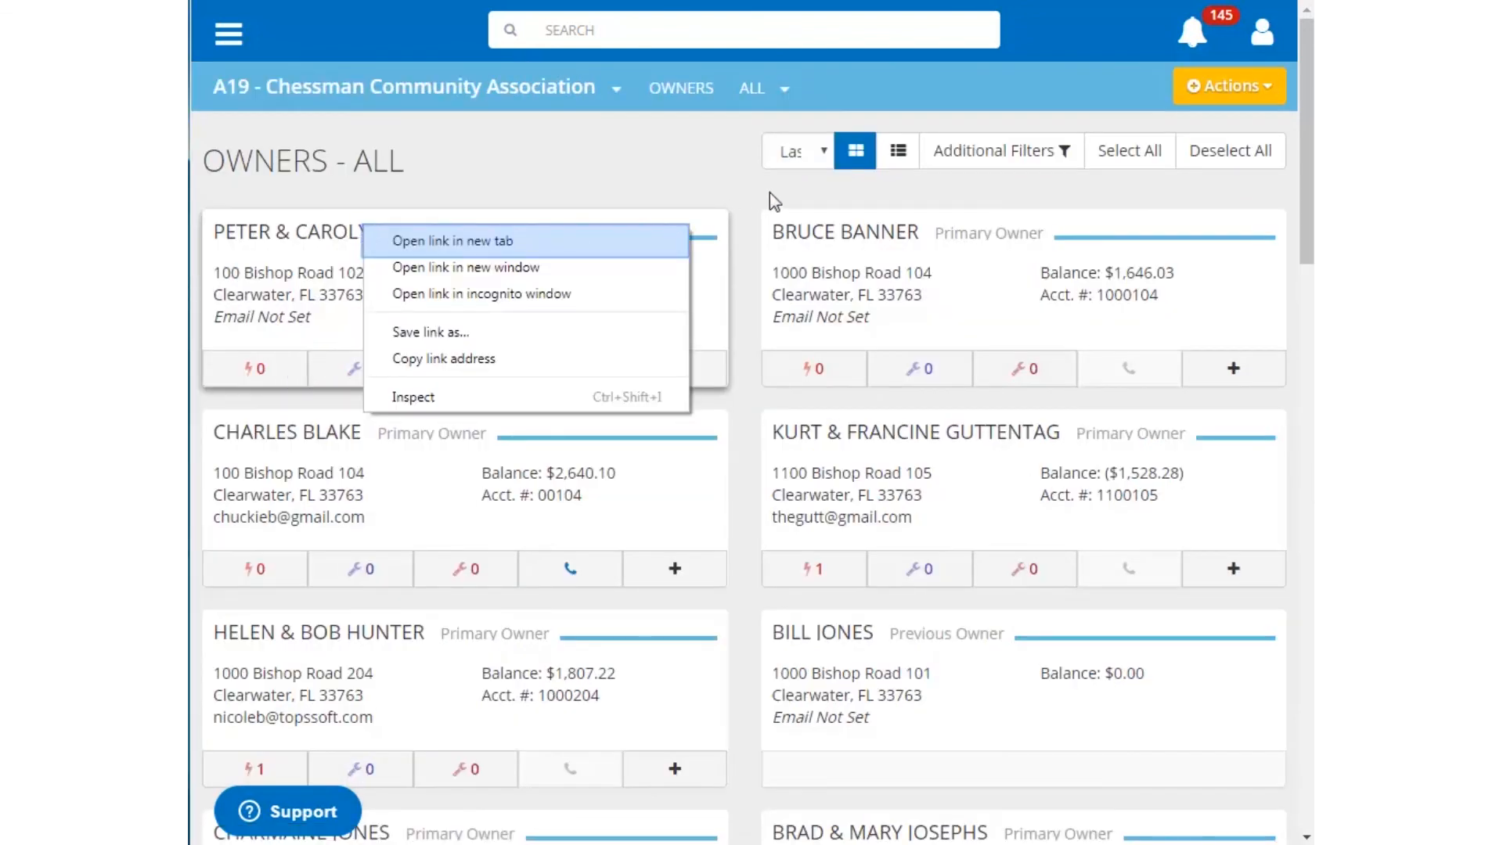
- Sort the owners by Balance - Highest to Lowest and filter them to Primary owners with an email address
click(826, 153)
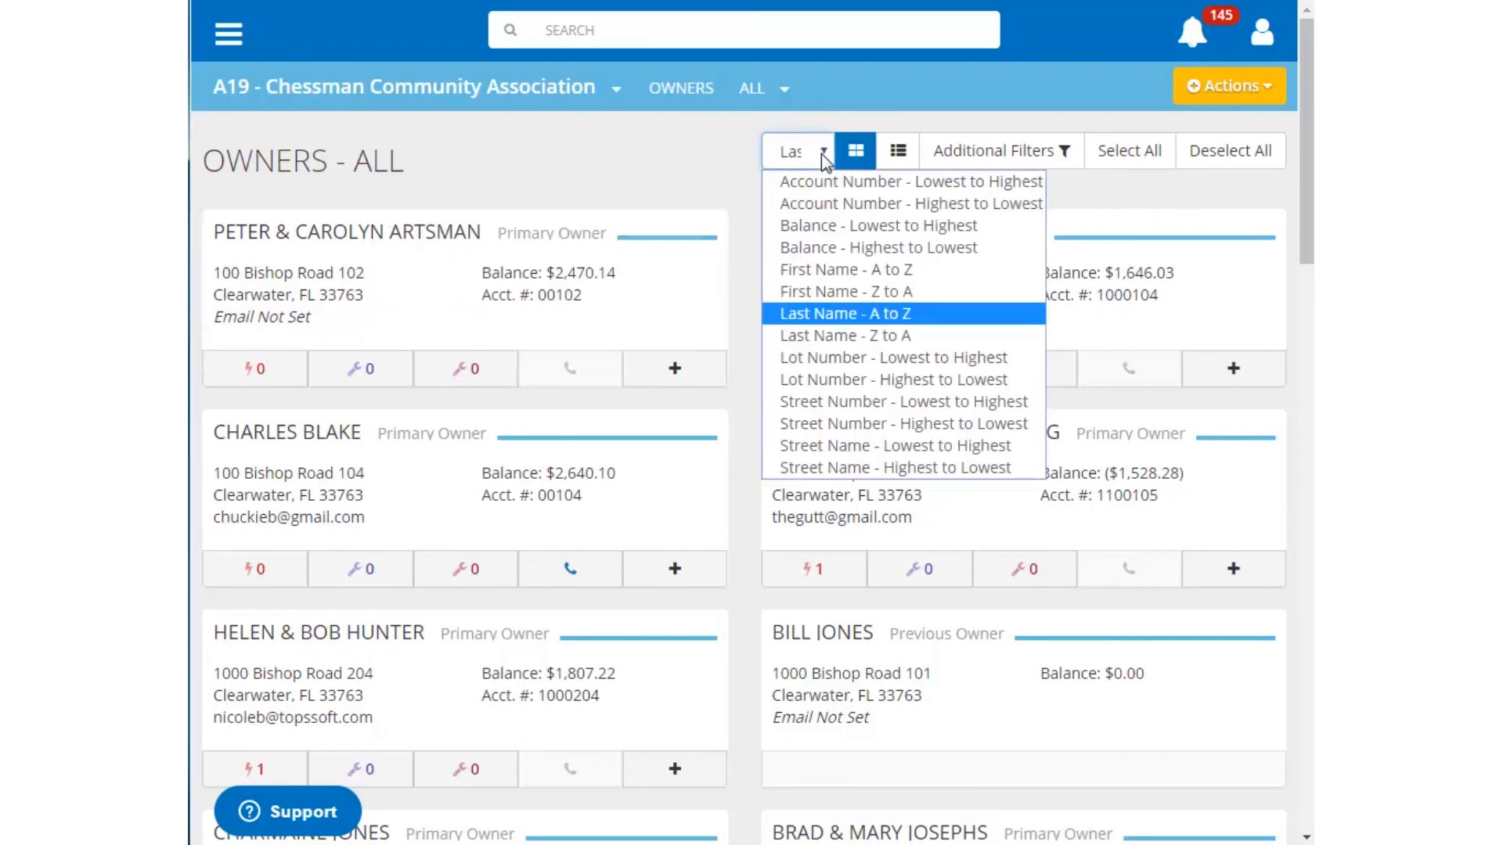
click(850, 249)
click(1068, 157)
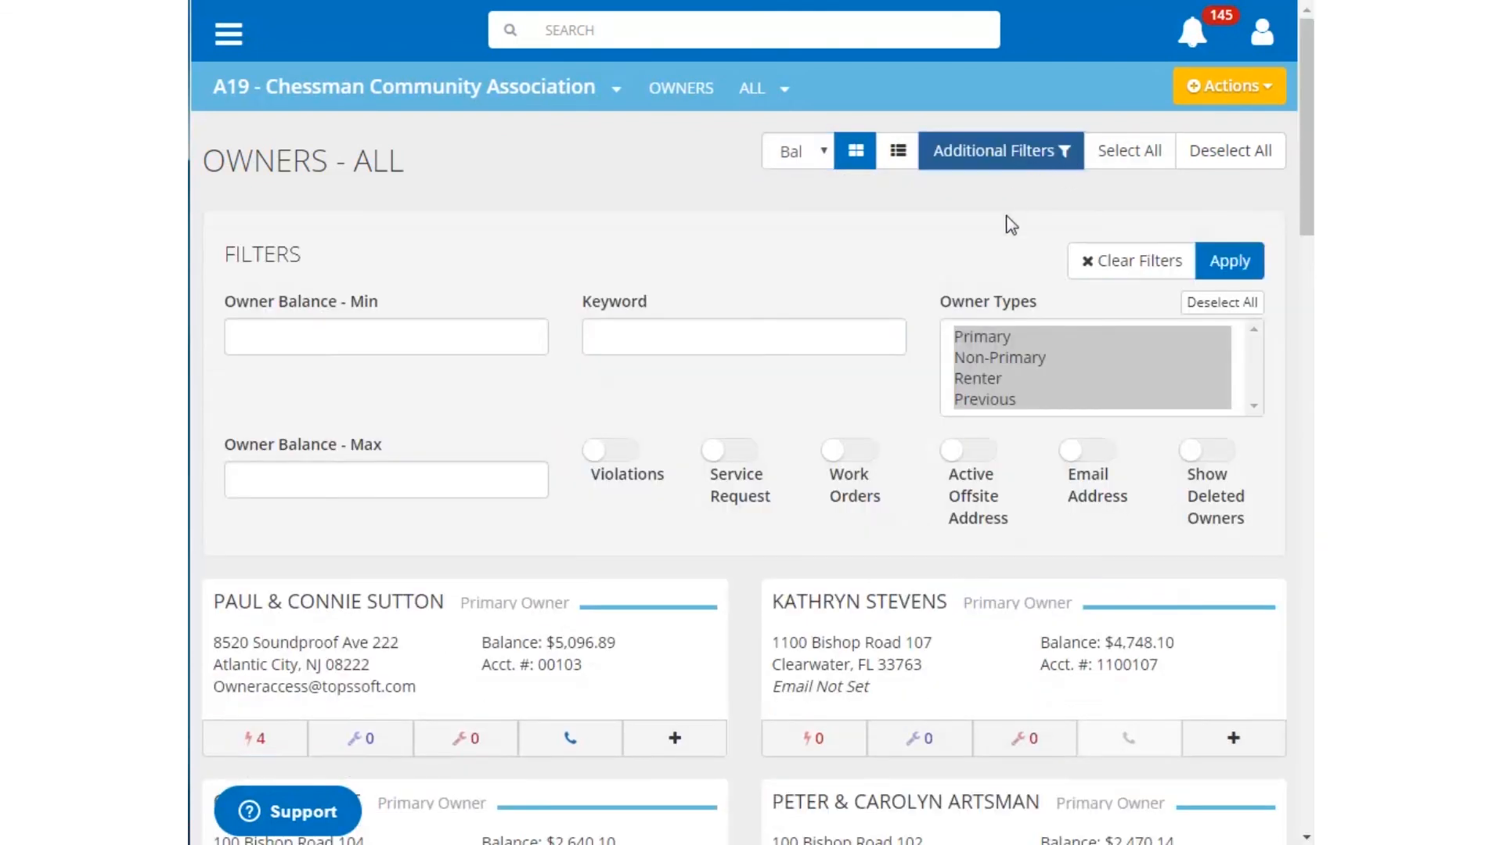
click(994, 335)
click(1089, 474)
click(1230, 261)
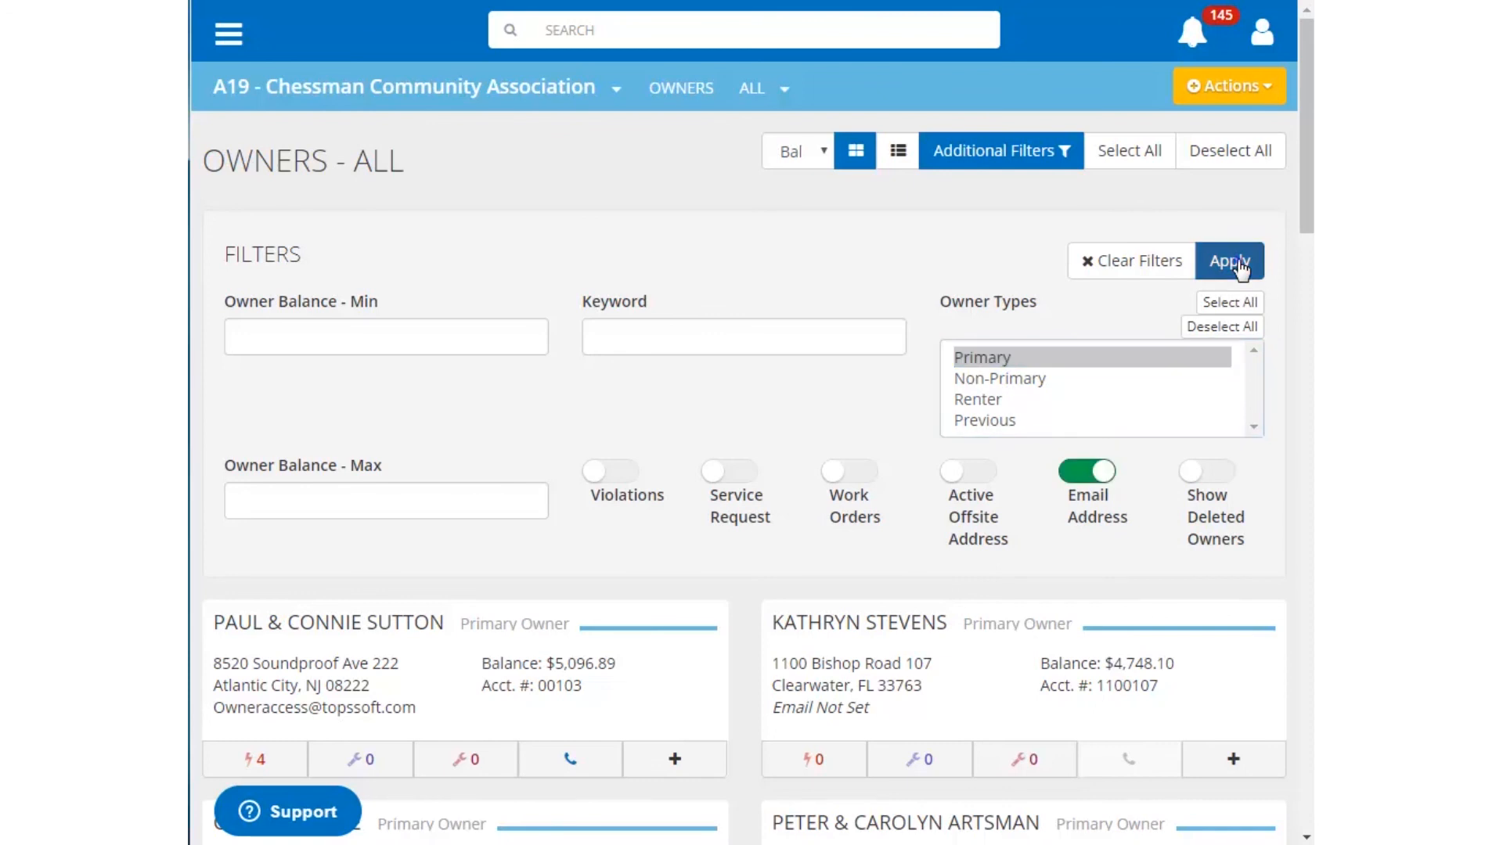
- Open the first filtered owner's profile and return to the filtered owners list
right_click(419, 626)
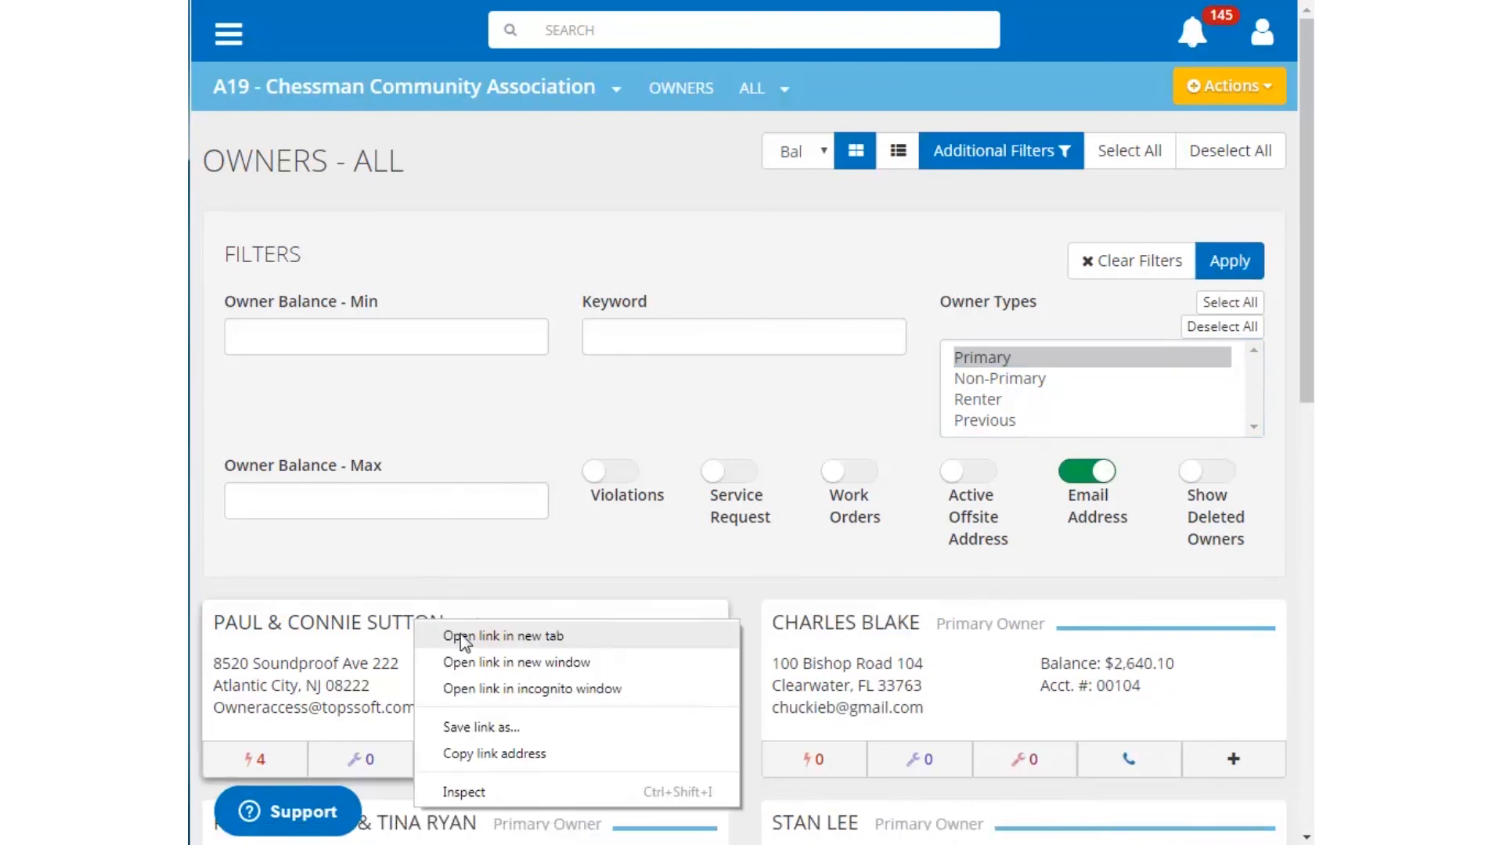
click(422, 624)
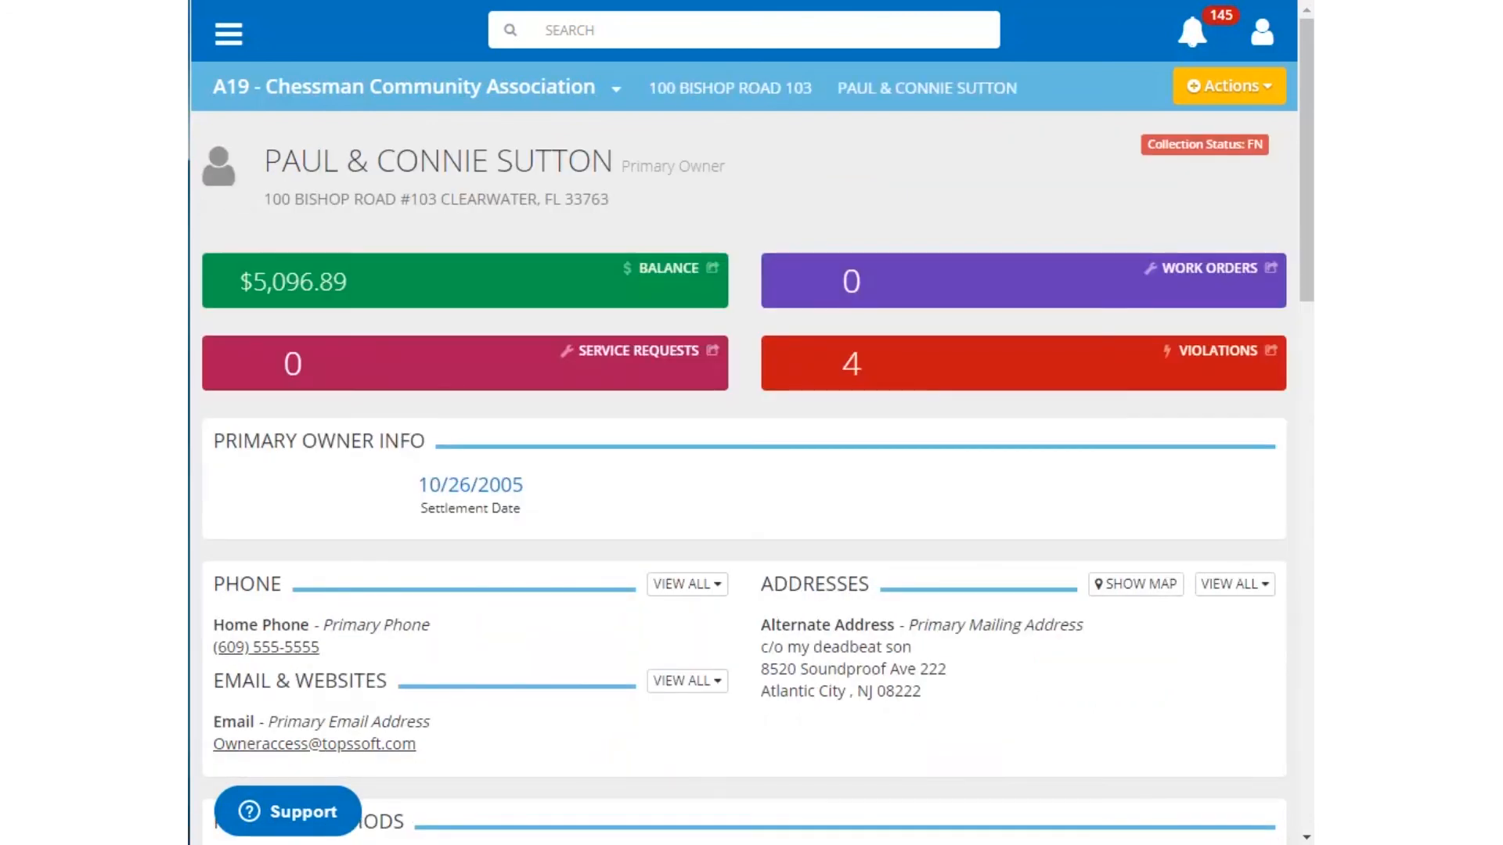
key(alt+Left)
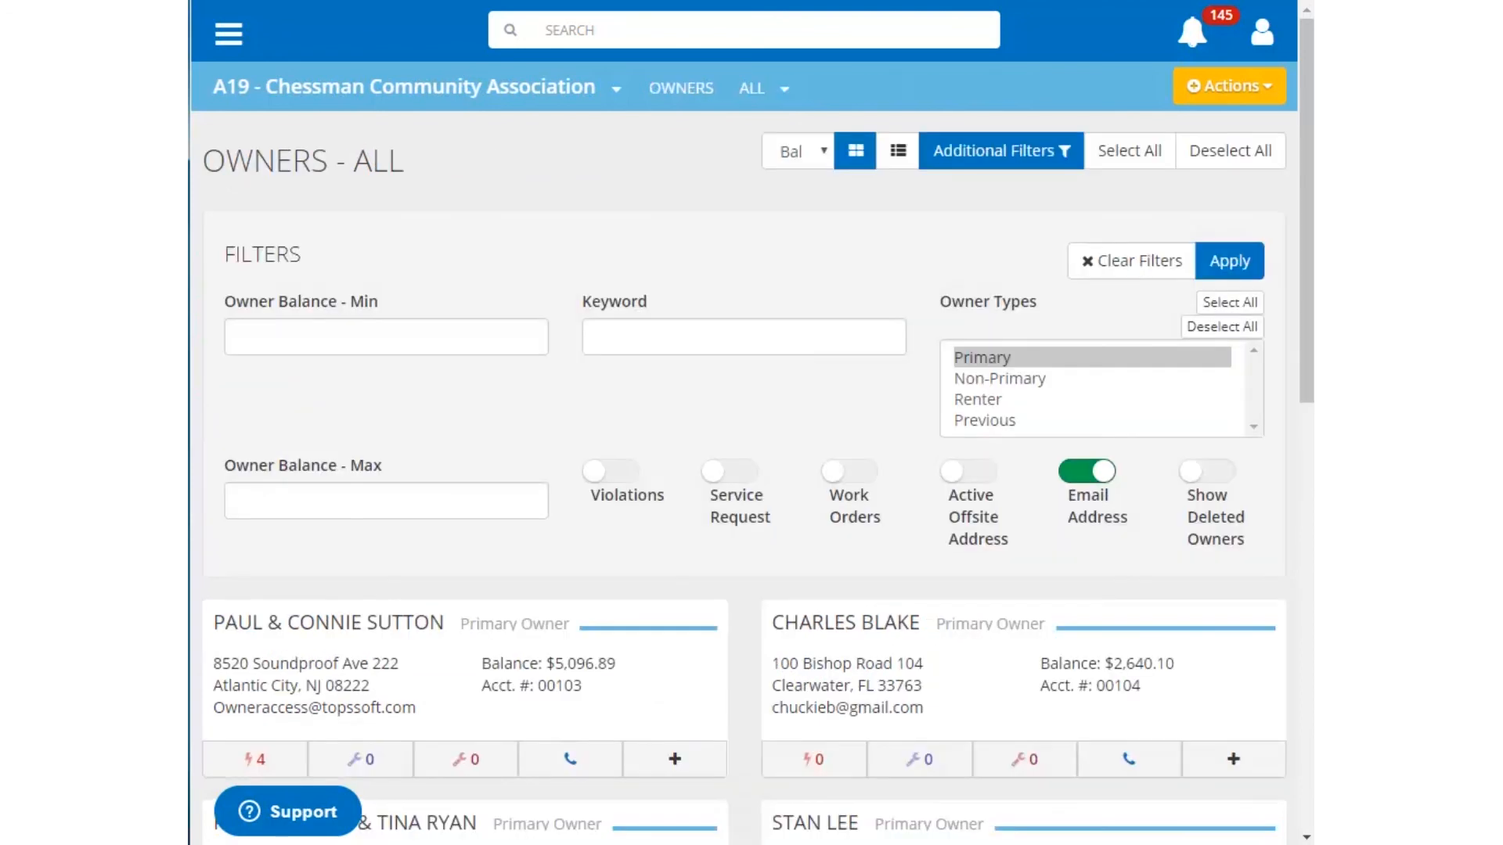